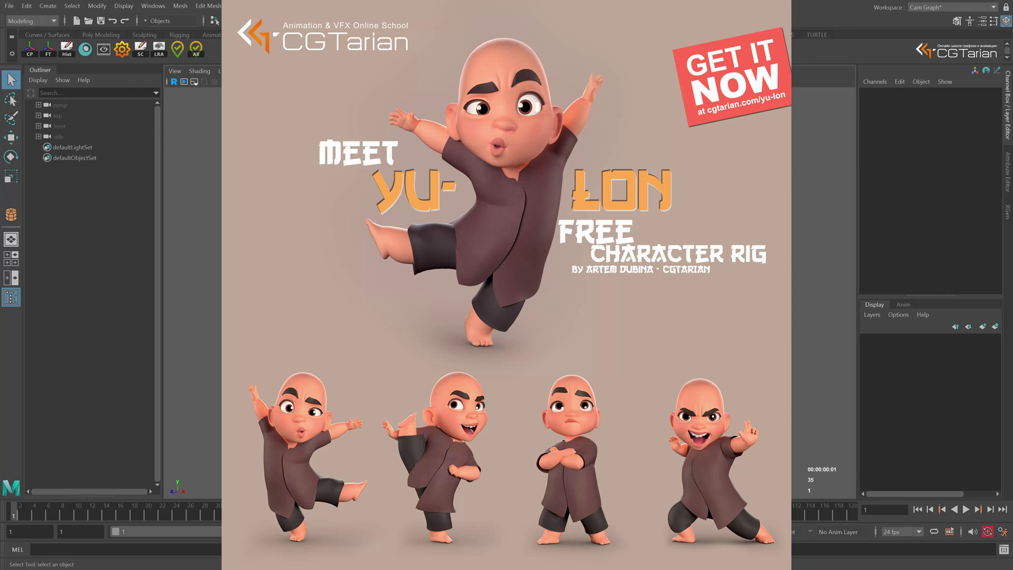
Step: Locate Yu_lon_v001.ma in the Yu-Lon_RIG folder and reference it into the scene
{"action": "left_click_drag", "start_coordinate": [0, 294], "coordinate": [251, 205]}
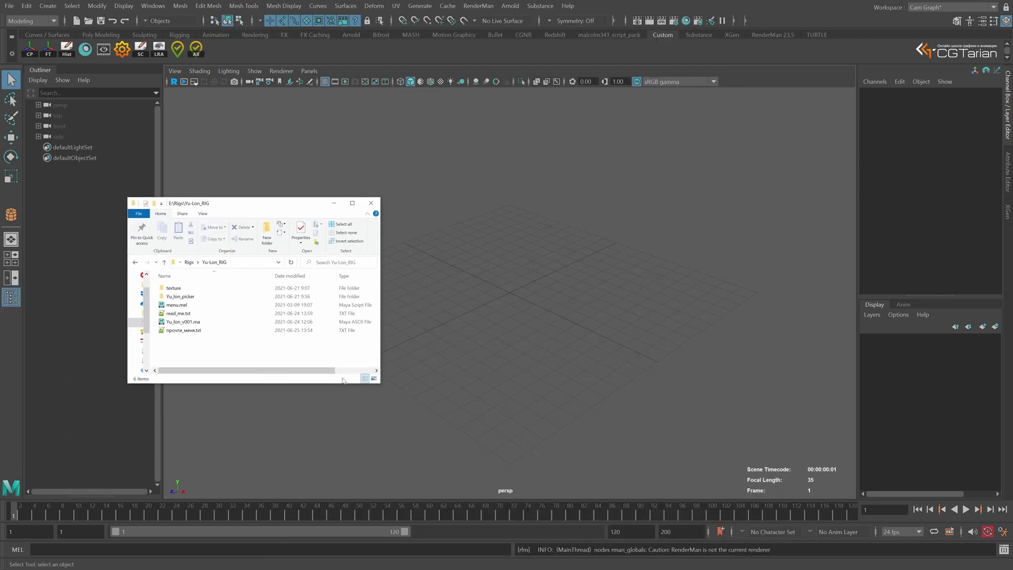
{"action": "mouse_move", "coordinate": [174, 290]}
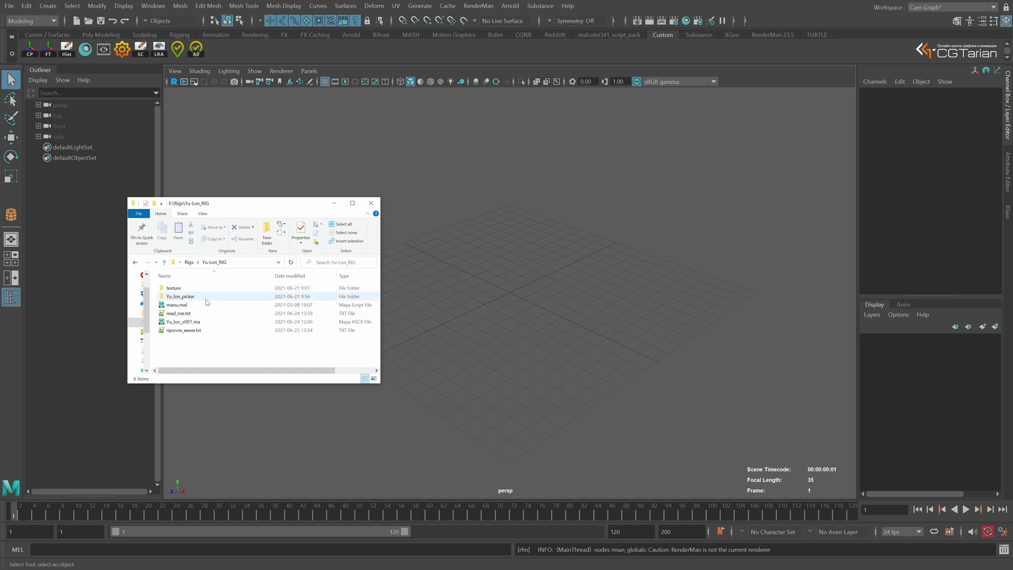
{"action": "left_click", "coordinate": [200, 299]}
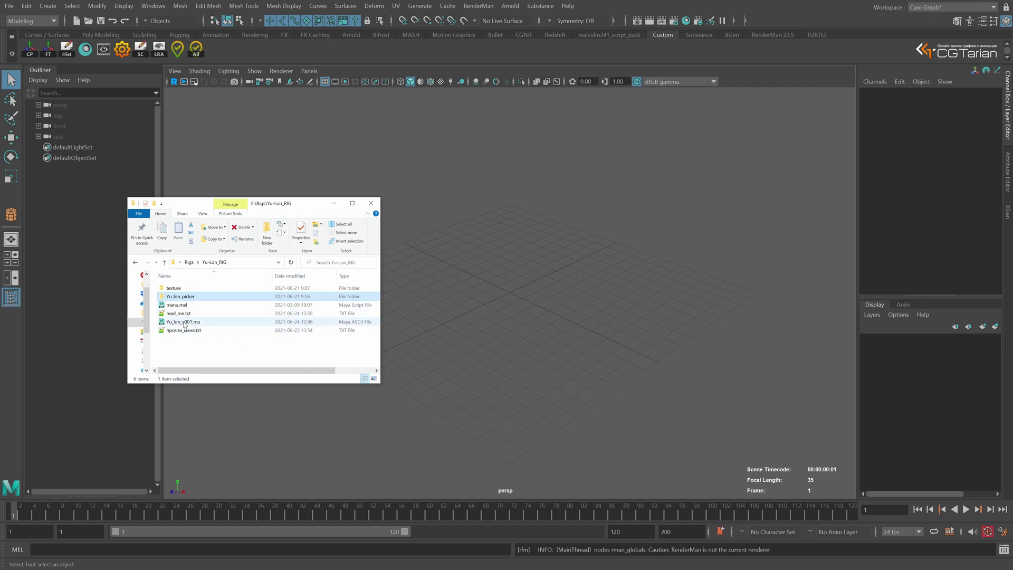
{"action": "left_click", "coordinate": [193, 321]}
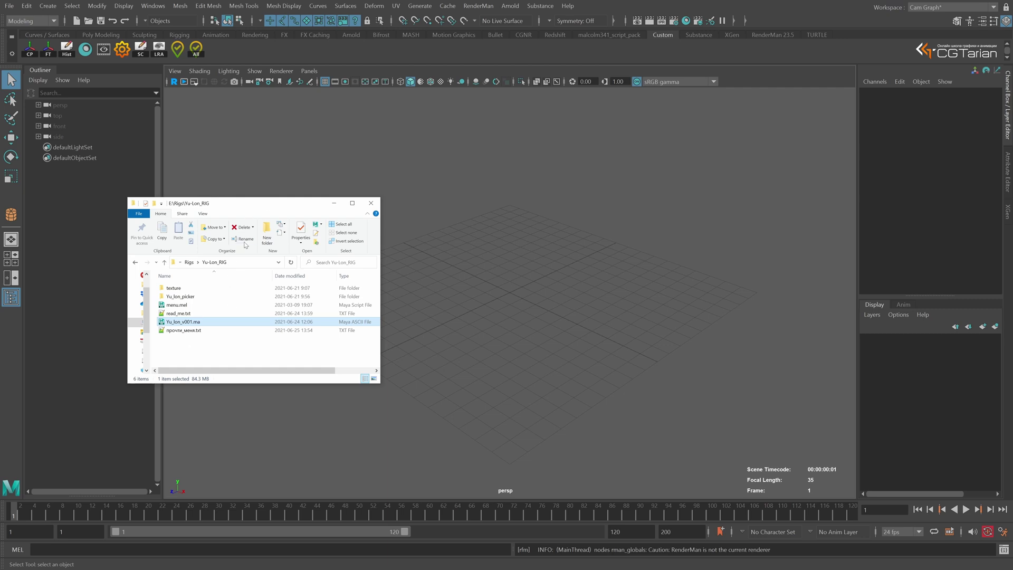
{"action": "left_click_drag", "start_coordinate": [263, 209], "coordinate": [230, 217]}
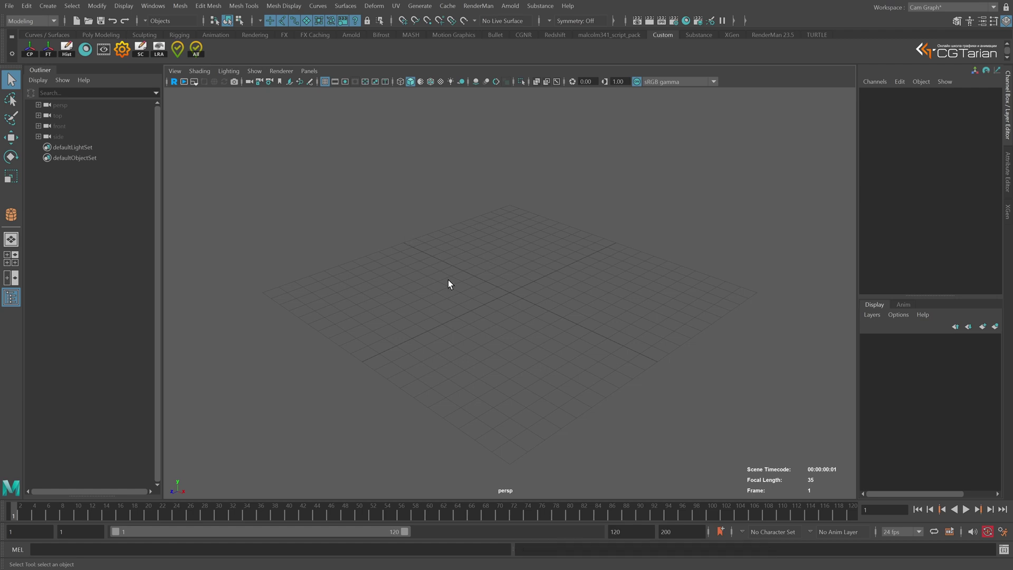
{"action": "key", "text": "ctrl+r"}
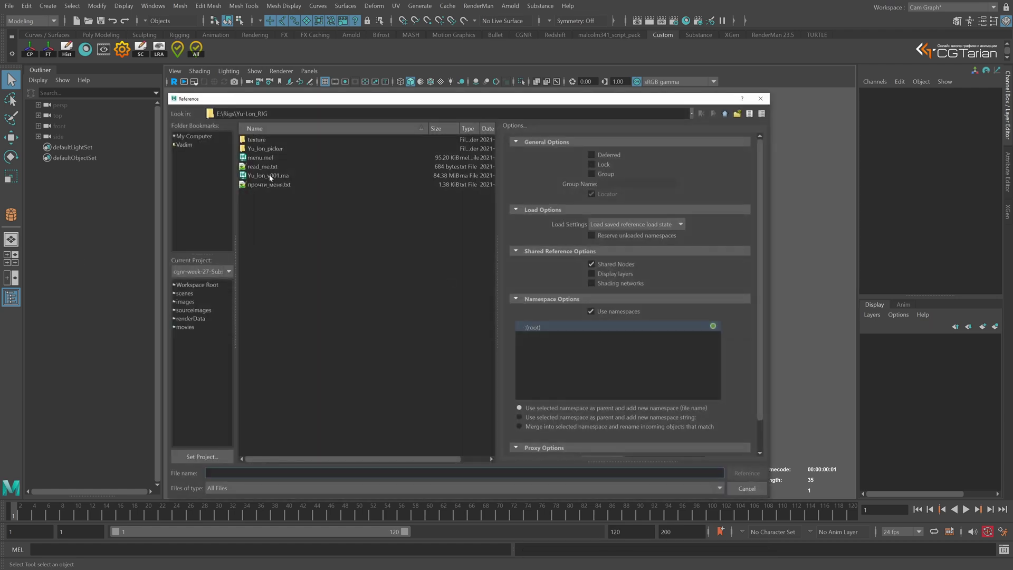
{"action": "double_click", "coordinate": [271, 175]}
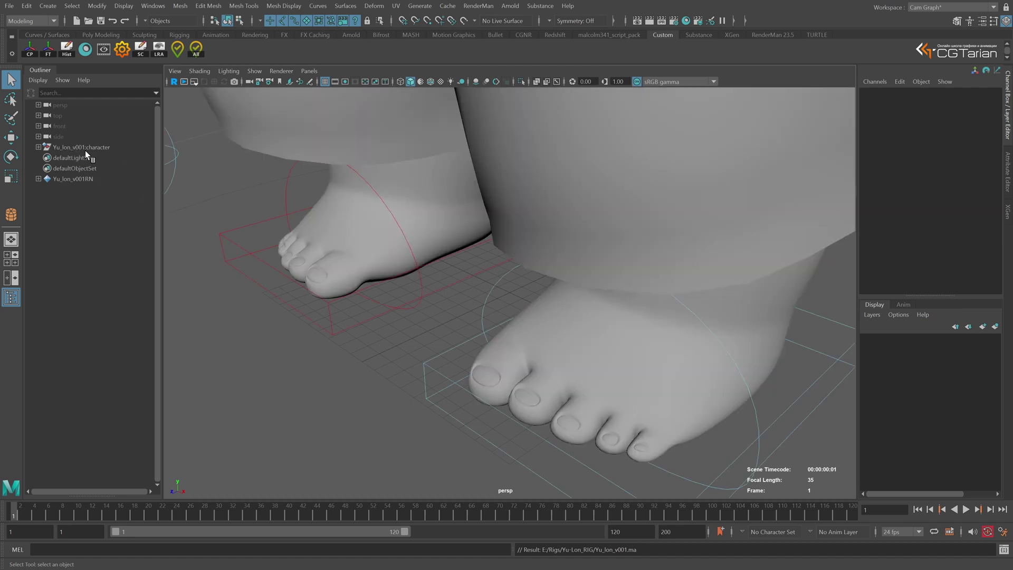
Step: Review the namespace options for referencing another file and close the dialog without adding a reference
{"action": "left_click", "coordinate": [198, 311]}
{"action": "key", "text": "ctrl+r"}
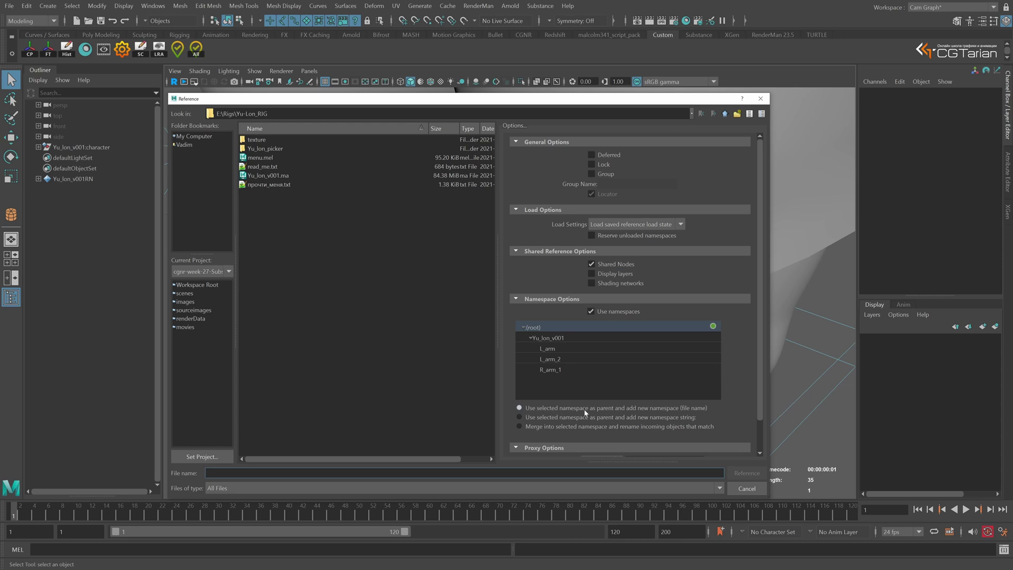
{"action": "left_click", "coordinate": [573, 376]}
{"action": "left_click", "coordinate": [747, 488]}
Step: Display the Yu-Lon character in textured shading and frame the full figure in the perspective view
{"action": "right_click_drag", "start_coordinate": [438, 306], "coordinate": [388, 271], "text": "alt"}
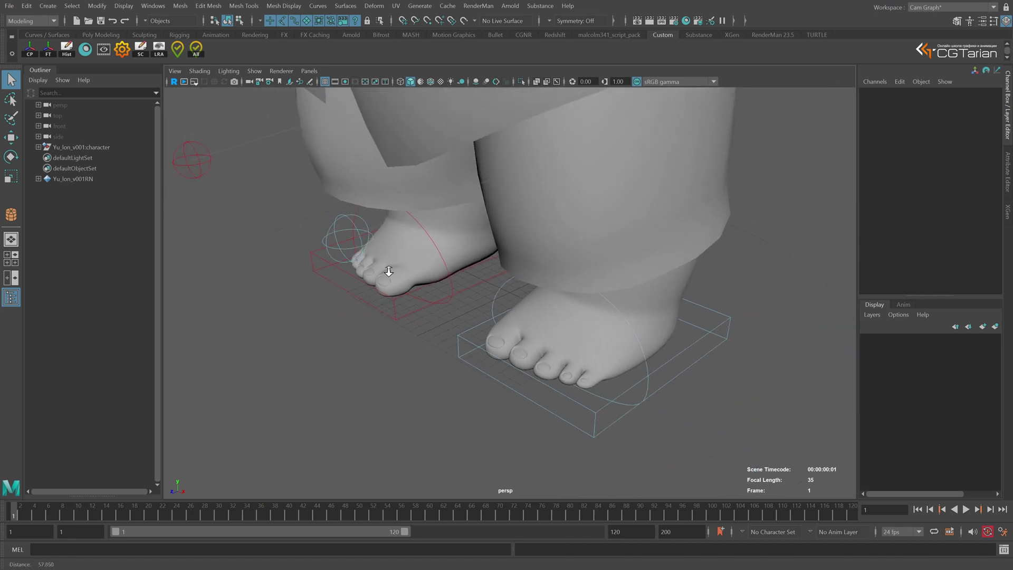
{"action": "key", "text": "6"}
{"action": "mouse_move", "coordinate": [493, 254]}
{"action": "right_mouse_down", "text": "alt"}
{"action": "mouse_move", "coordinate": [568, 318]}
{"action": "mouse_move", "coordinate": [525, 209]}
{"action": "right_mouse_up", "text": "alt"}
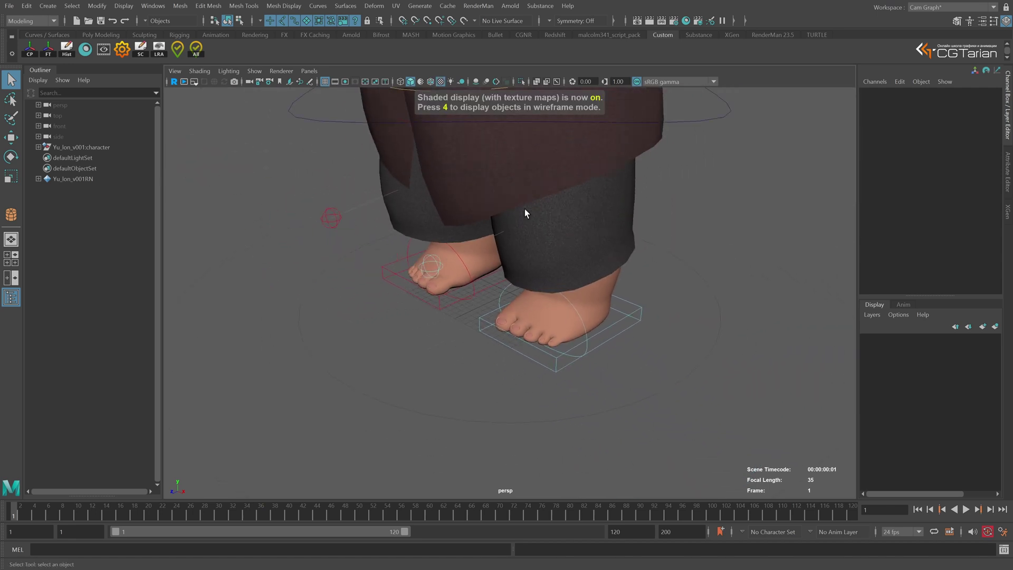
{"action": "middle_click_drag", "start_coordinate": [524, 209], "coordinate": [529, 359], "text": "alt"}
{"action": "right_click_drag", "start_coordinate": [528, 359], "coordinate": [496, 277], "text": "alt"}
{"action": "middle_click_drag", "start_coordinate": [509, 277], "coordinate": [530, 367], "text": "alt"}
{"action": "right_click_drag", "start_coordinate": [531, 366], "coordinate": [470, 311], "text": "alt"}
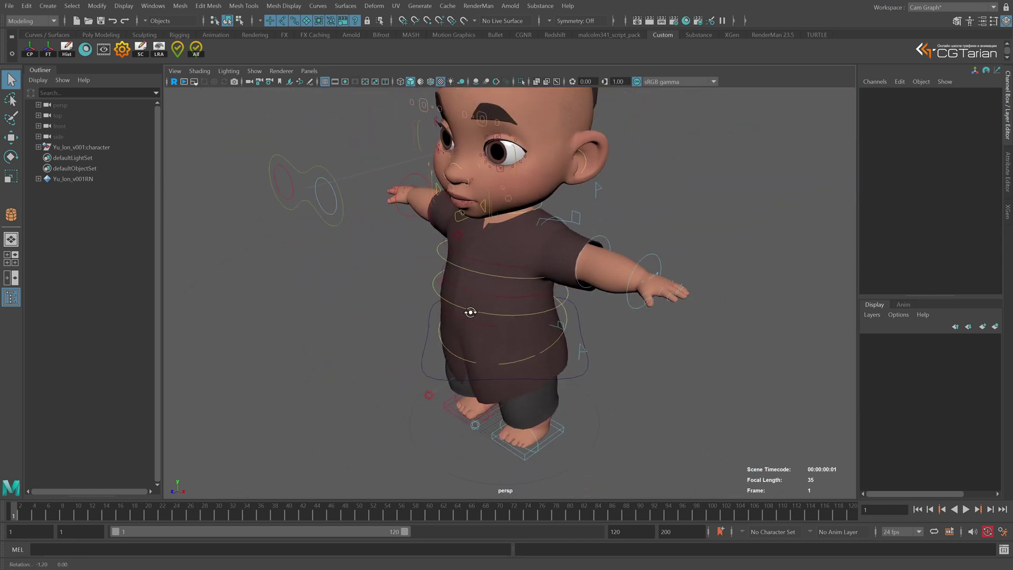
{"action": "left_click_drag", "start_coordinate": [470, 312], "coordinate": [546, 297], "text": "alt"}
{"action": "middle_click_drag", "start_coordinate": [546, 297], "coordinate": [374, 341], "text": "alt"}
Step: Run the rig's menu.mel script in the viewport, request the picker download and close the rig window
{"action": "left_click_drag", "start_coordinate": [146, 298], "coordinate": [235, 337]}
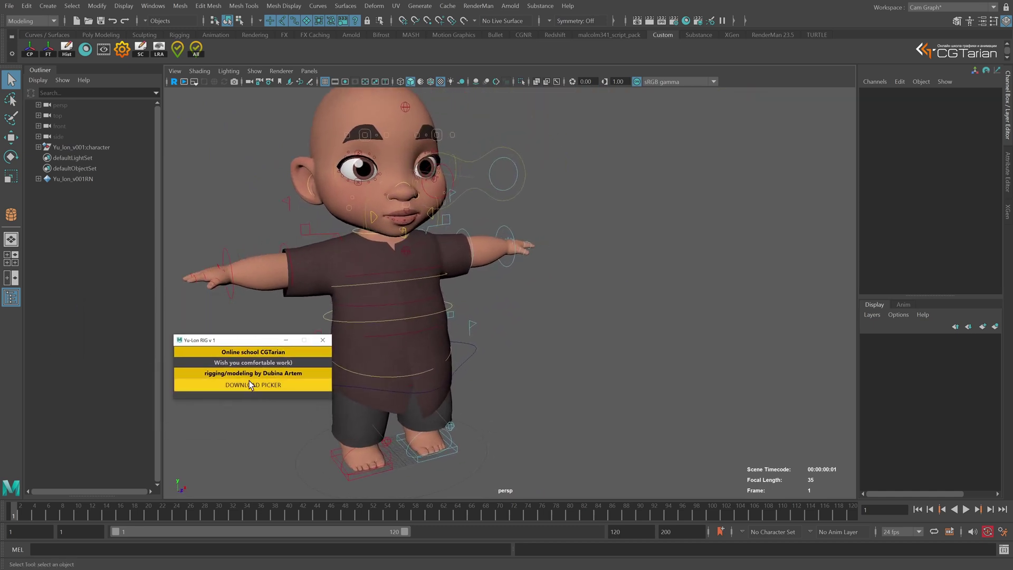
{"action": "left_click", "coordinate": [280, 388]}
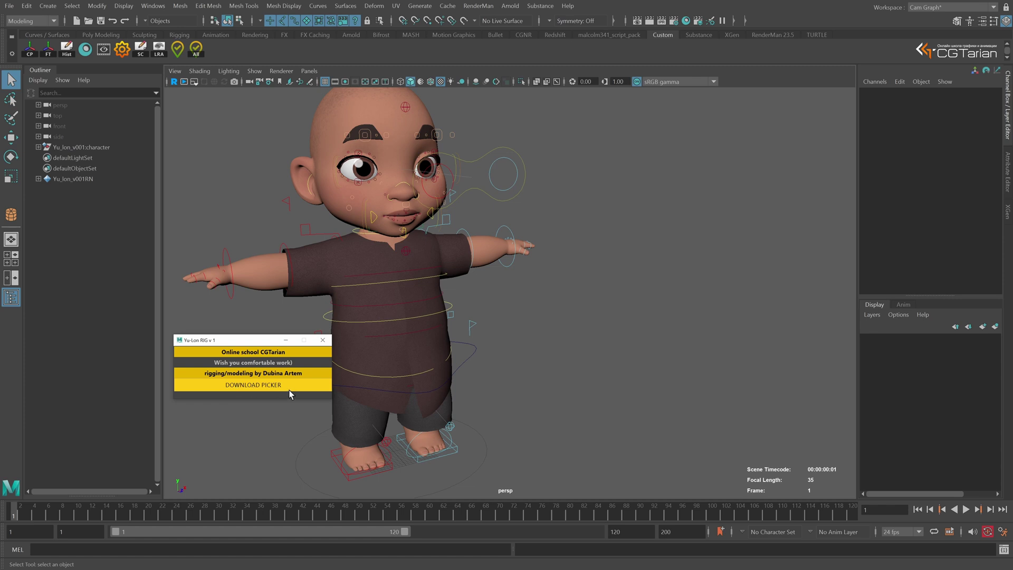
{"action": "left_click", "coordinate": [323, 340]}
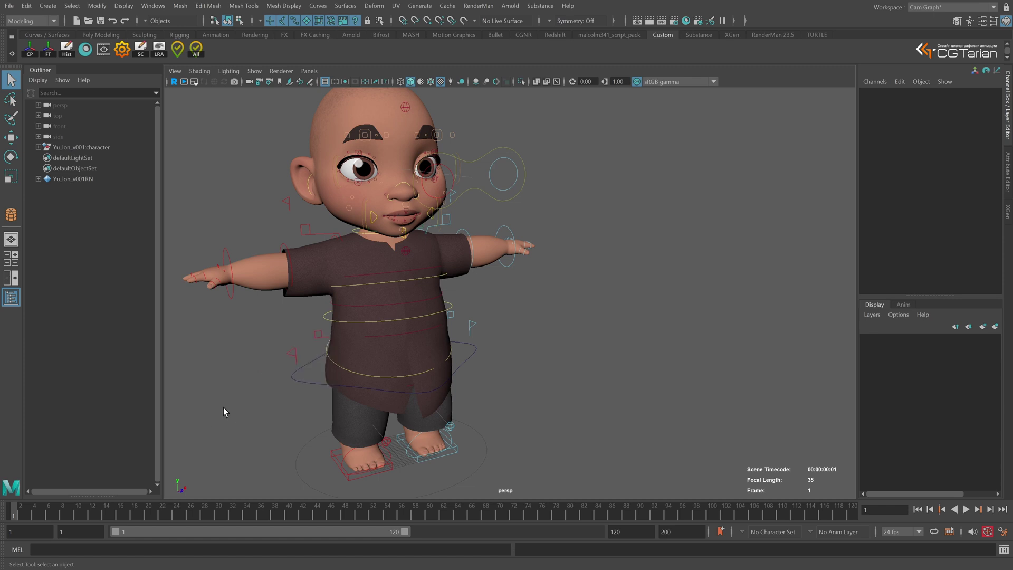
Step: Install MG-PickerStudio with MGPicker_installer.mel, accepting the EULA, copying it to Maya's User Script folder and loading it in Animator Mode
{"action": "left_click_drag", "start_coordinate": [0, 248], "coordinate": [154, 228]}
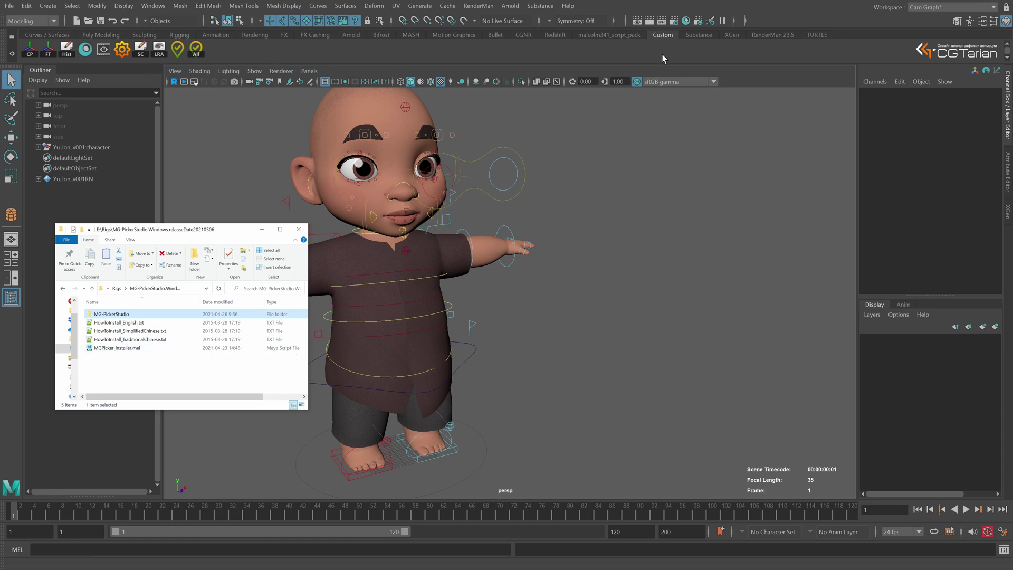
{"action": "left_click_drag", "start_coordinate": [117, 348], "coordinate": [226, 441]}
{"action": "left_click", "coordinate": [451, 356]}
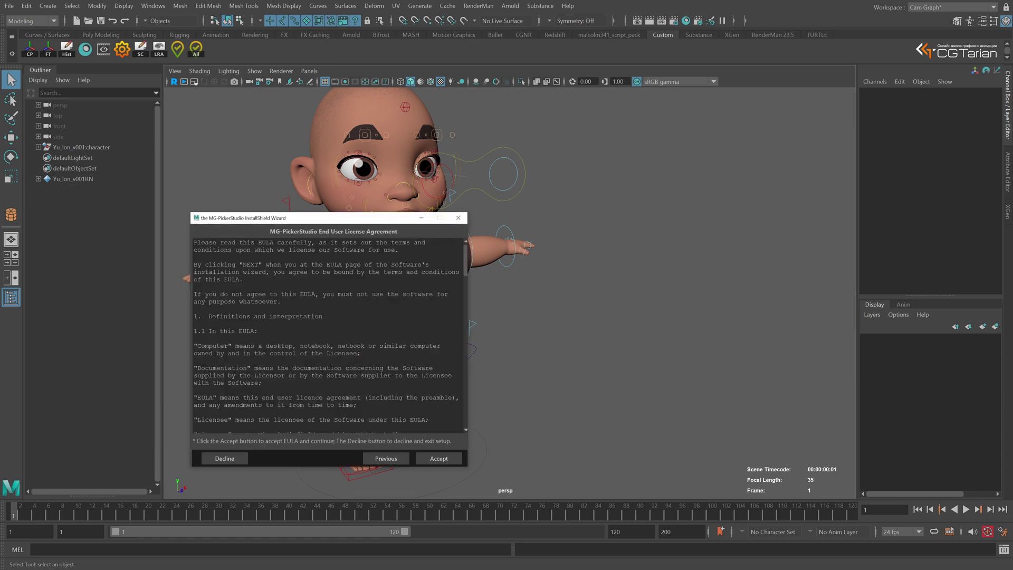
{"action": "left_click", "coordinate": [448, 459]}
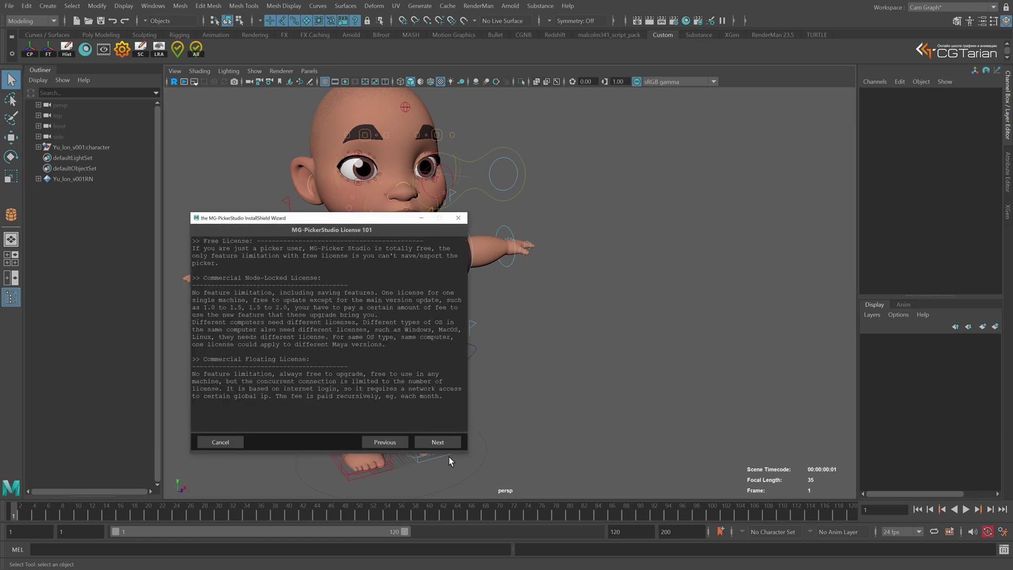
{"action": "left_click", "coordinate": [438, 443]}
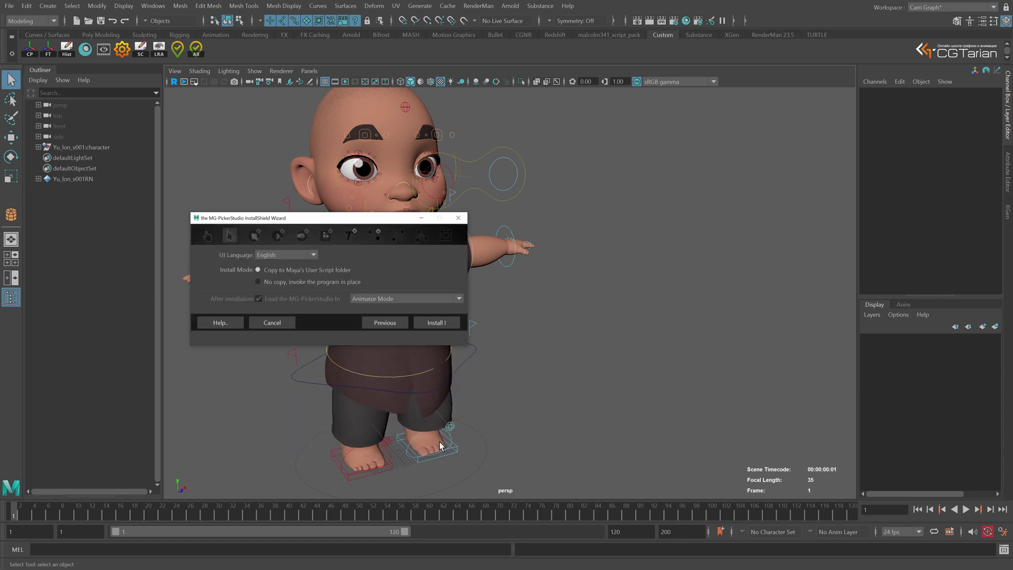
{"action": "left_click", "coordinate": [438, 323]}
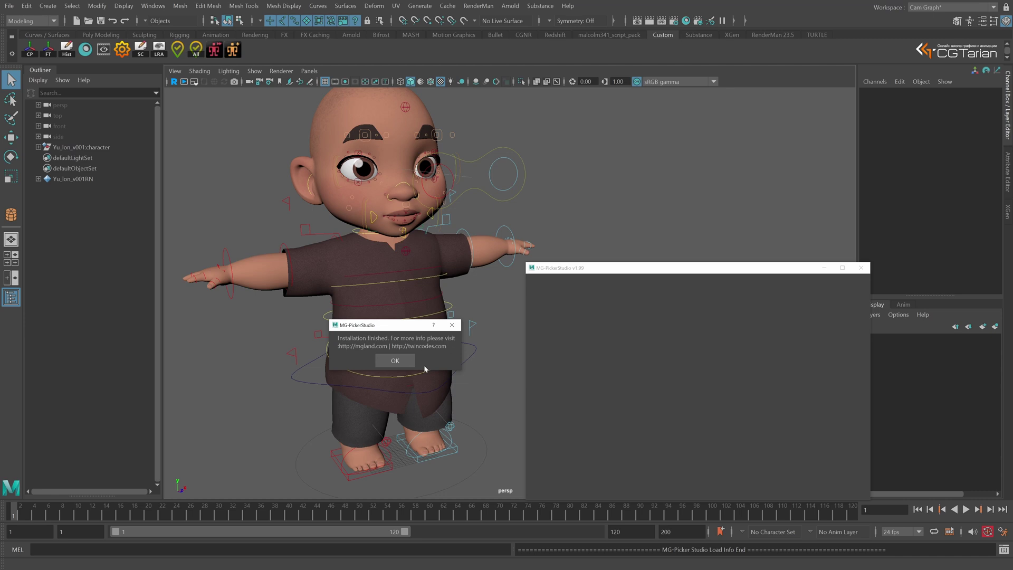
{"action": "left_click", "coordinate": [394, 361]}
{"action": "left_click_drag", "start_coordinate": [710, 267], "coordinate": [685, 239]}
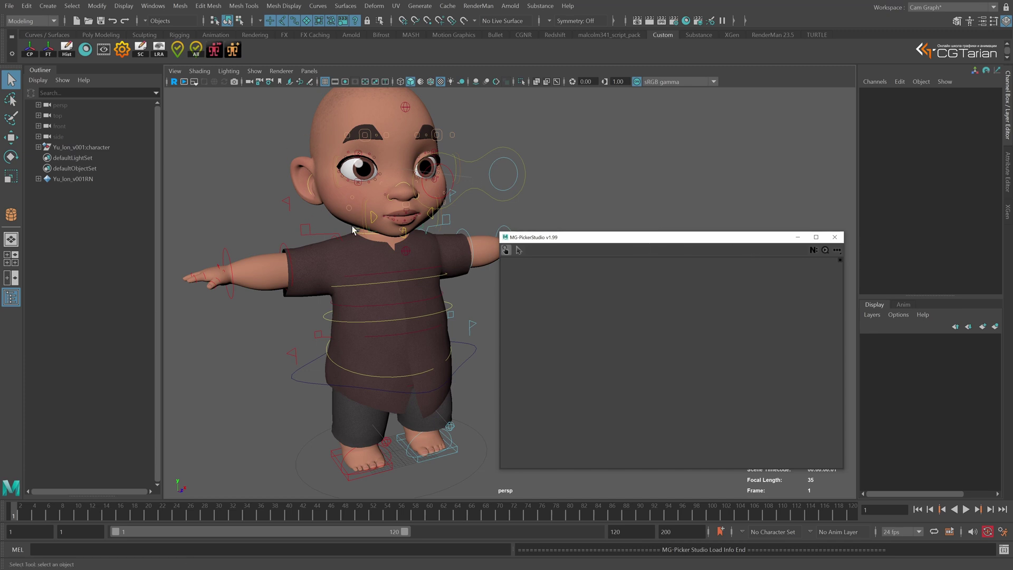
Step: Open the Yu_lon.mgpkr picker file from the Yu_lon_picker folder in MG-PickerStudio
{"action": "left_click", "coordinate": [836, 251]}
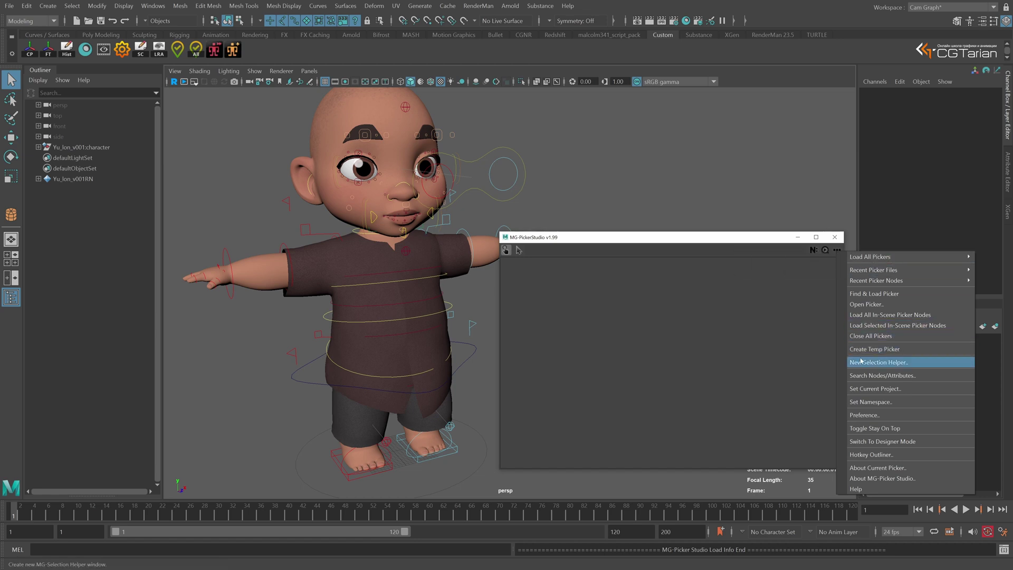
{"action": "left_click", "coordinate": [866, 305]}
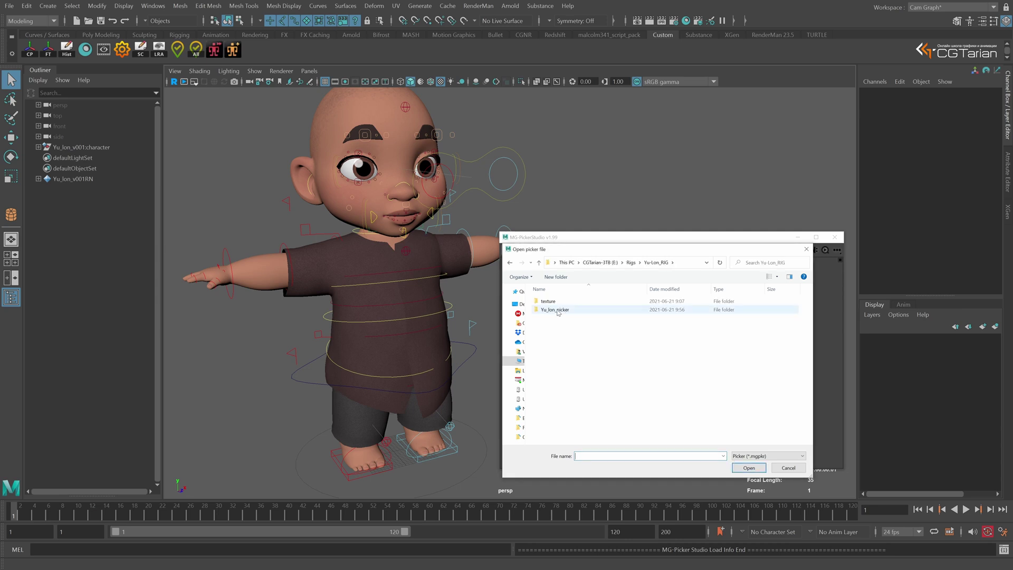
{"action": "double_click", "coordinate": [556, 310]}
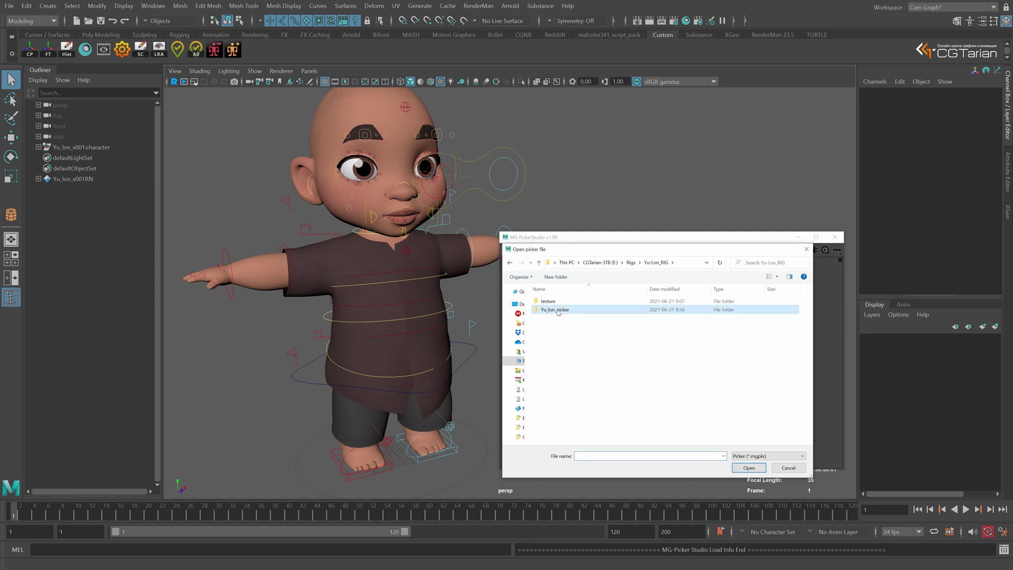
{"action": "double_click", "coordinate": [558, 316]}
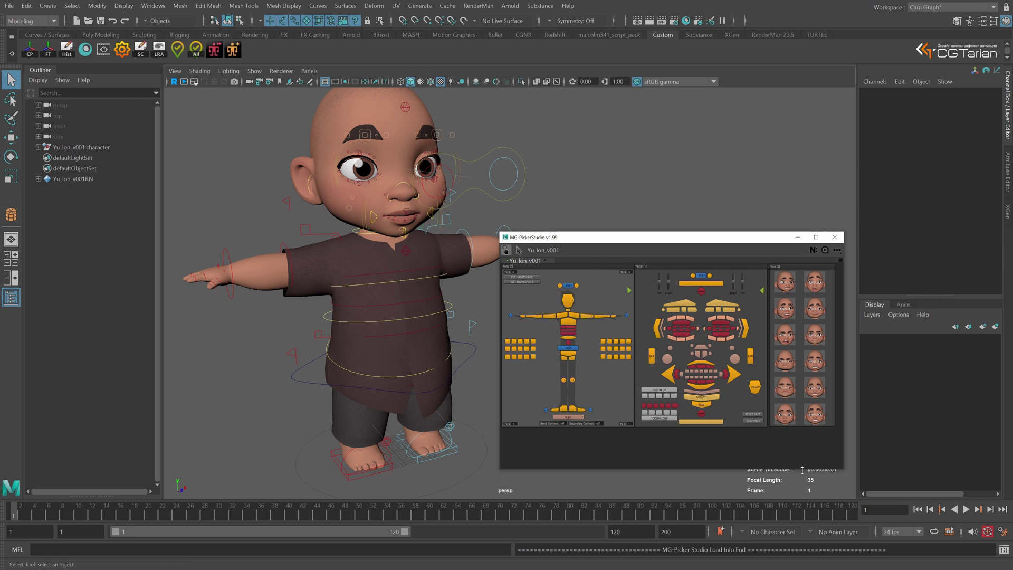
Step: Resize the picker window to fit the body, face and facial pose sections side by side
{"action": "left_click_drag", "start_coordinate": [806, 470], "coordinate": [805, 448]}
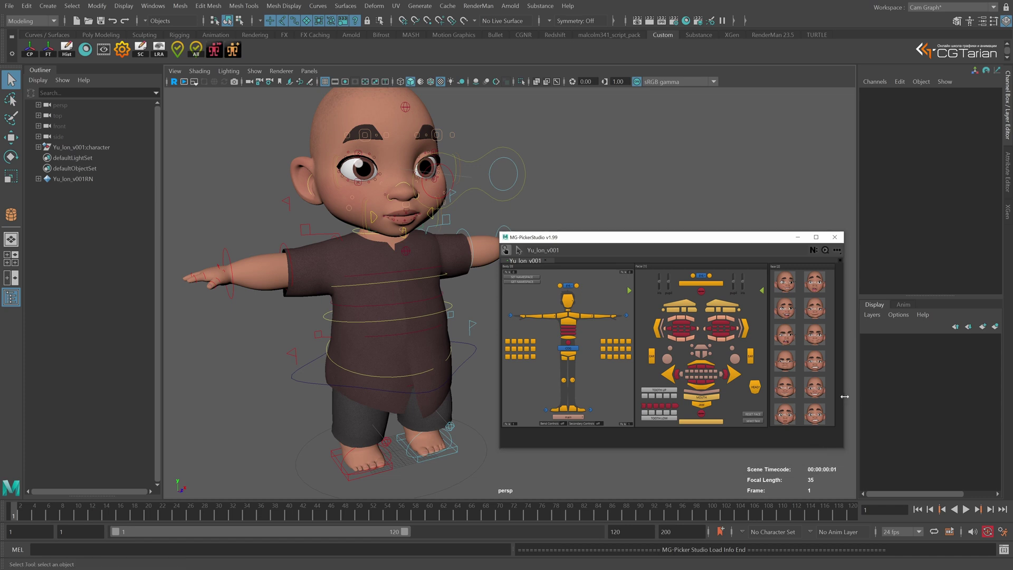
{"action": "left_click_drag", "start_coordinate": [844, 401], "coordinate": [640, 407]}
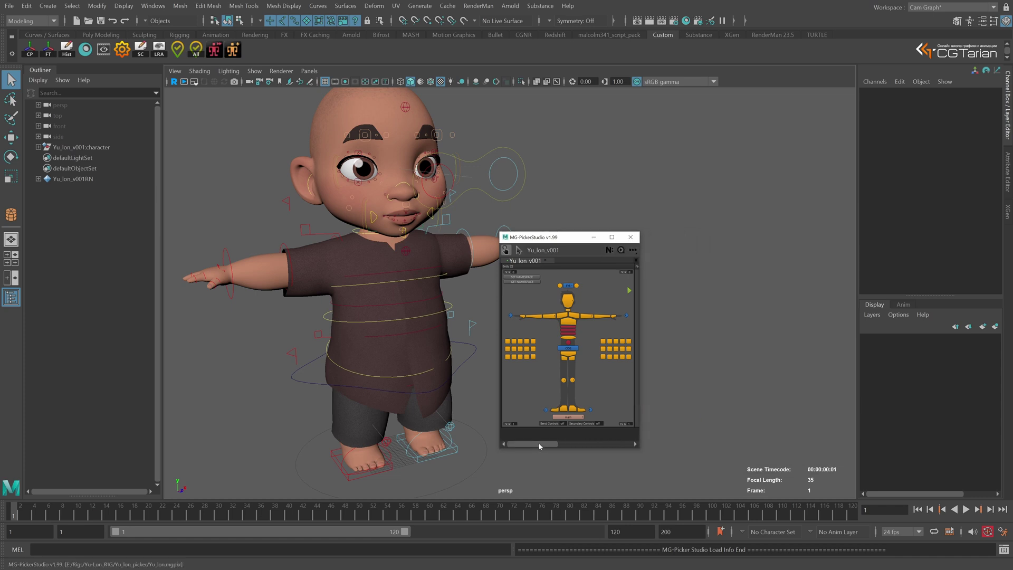
{"action": "left_click_drag", "start_coordinate": [540, 445], "coordinate": [516, 443]}
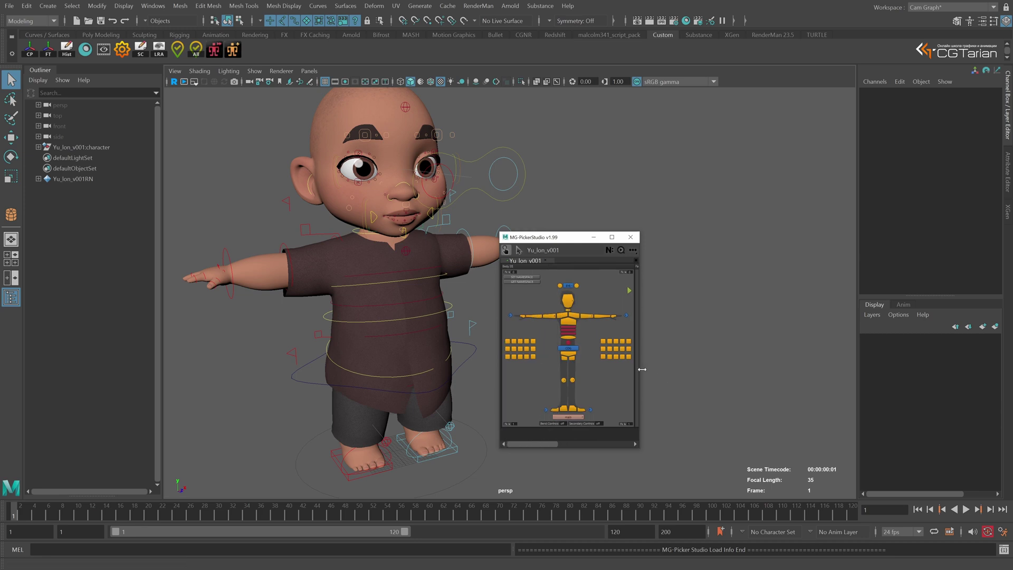
{"action": "left_click_drag", "start_coordinate": [639, 375], "coordinate": [849, 371]}
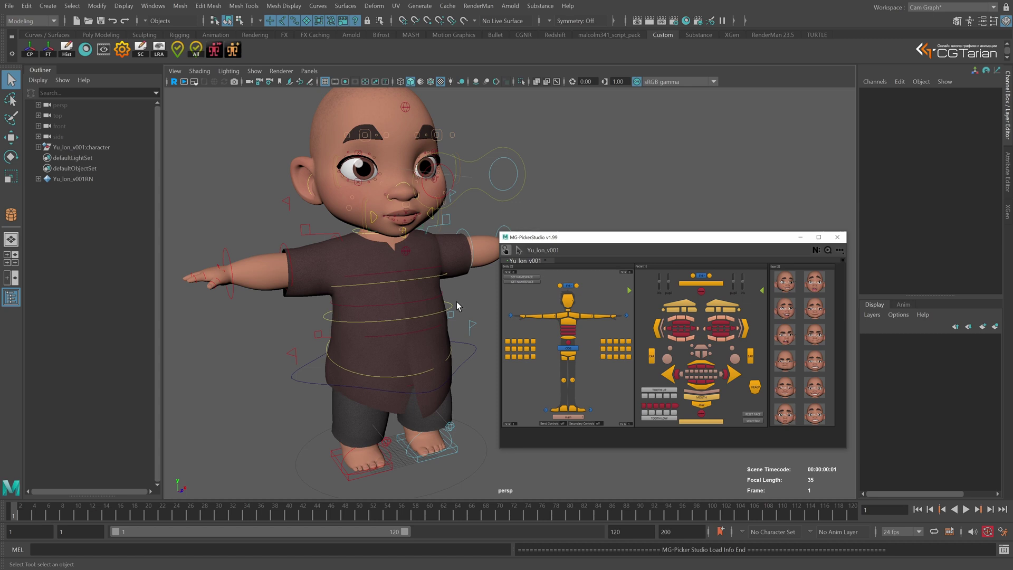
Step: Check the namespace offered by the picker's namespace setting and close the dialog without applying it
{"action": "left_click", "coordinate": [522, 276]}
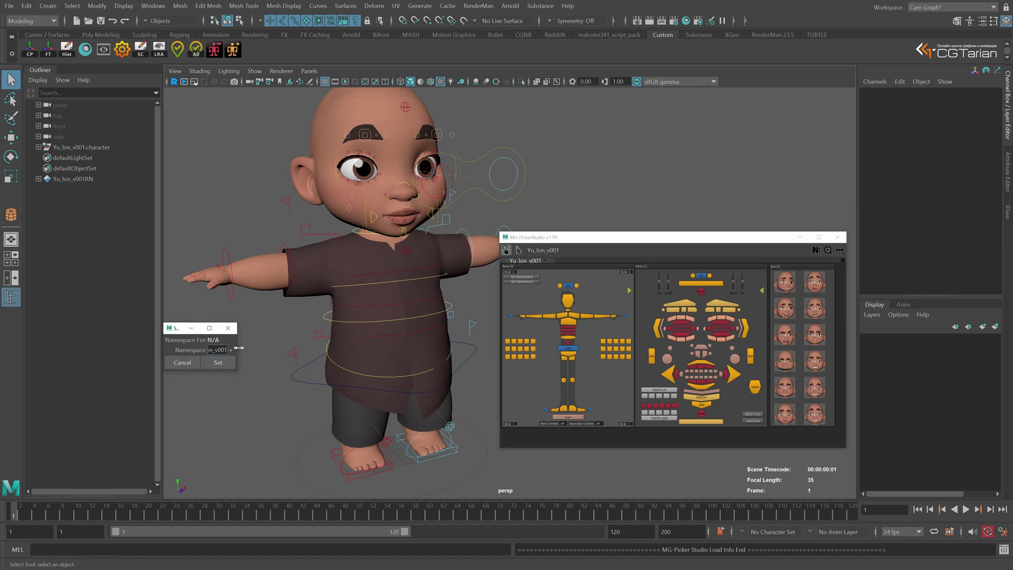
{"action": "left_click_drag", "start_coordinate": [237, 348], "coordinate": [440, 348]}
{"action": "double_click", "coordinate": [225, 350]}
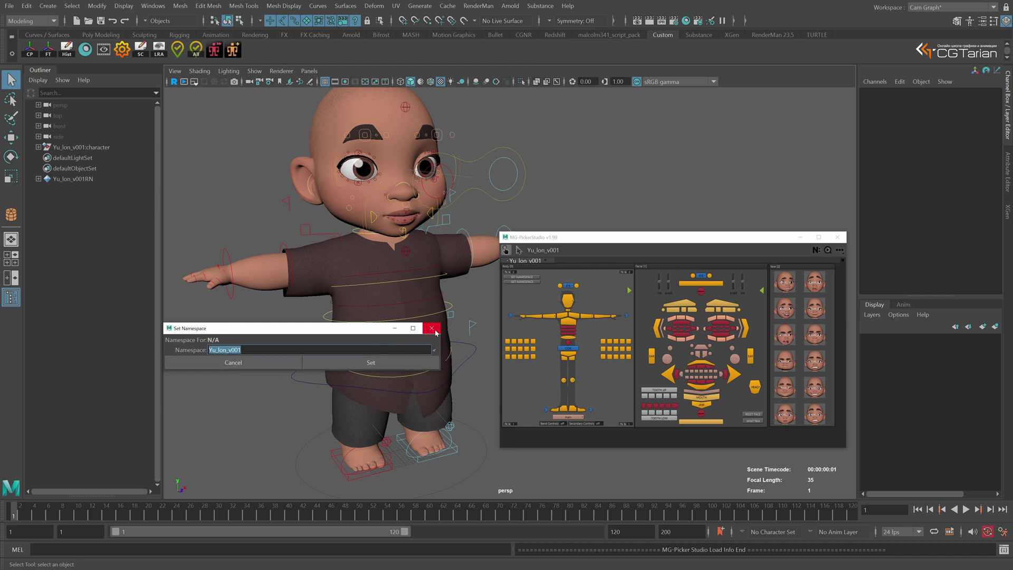
{"action": "left_click", "coordinate": [433, 330]}
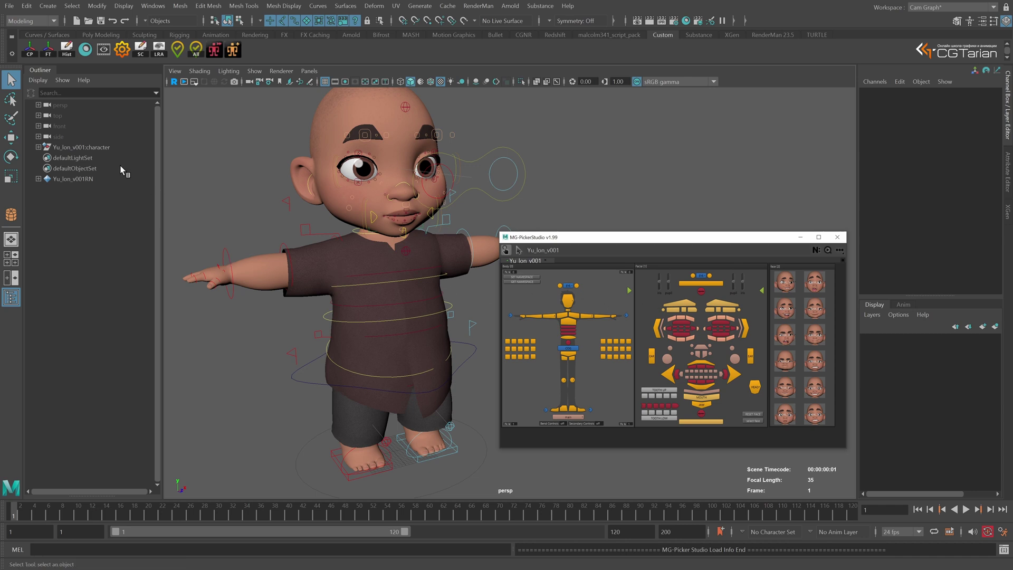
Step: Select the R_arm_fk_3 control on the character, and the R_arm_fk_2 and R_arm_fk_1 controls one by one through the picker
{"action": "left_click", "coordinate": [230, 255]}
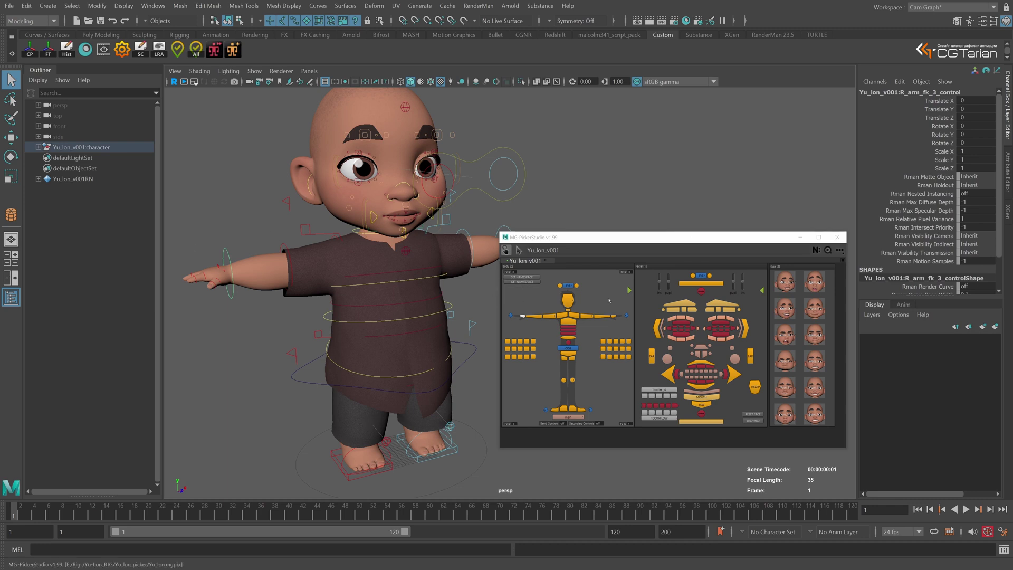
{"action": "left_click", "coordinate": [534, 316]}
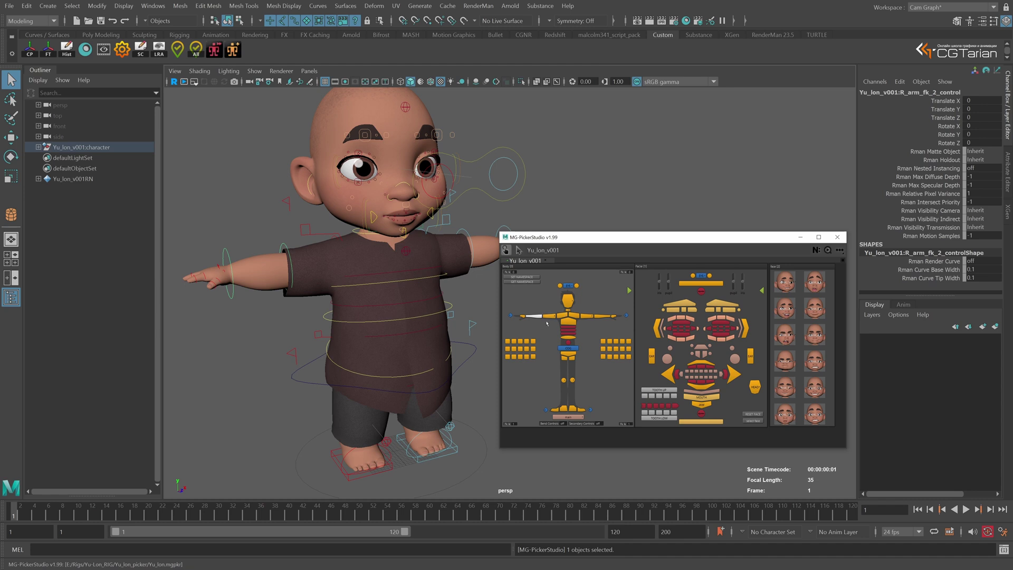
{"action": "left_click", "coordinate": [549, 316]}
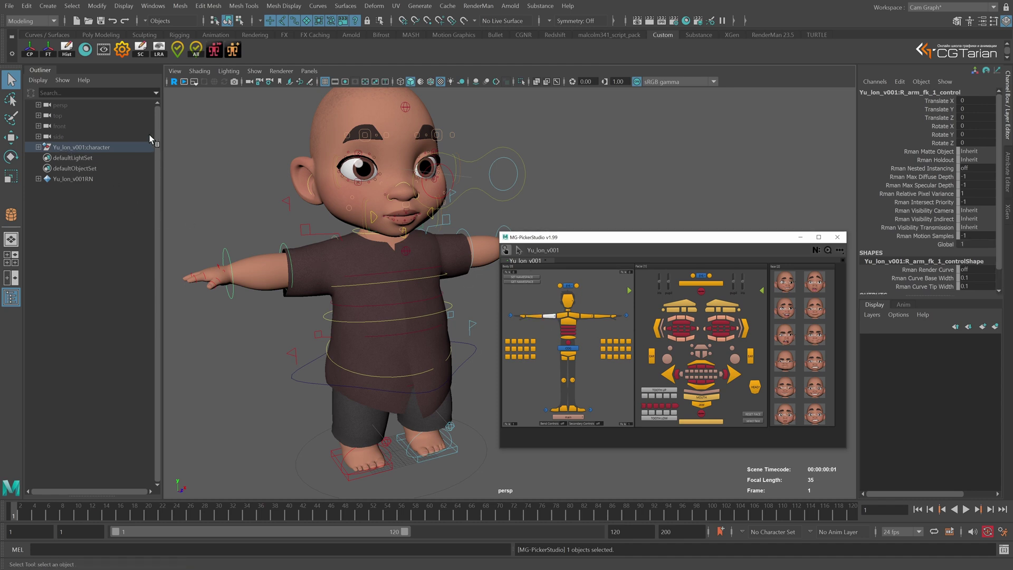
{"action": "left_click_drag", "start_coordinate": [420, 254], "coordinate": [357, 304], "text": "alt"}
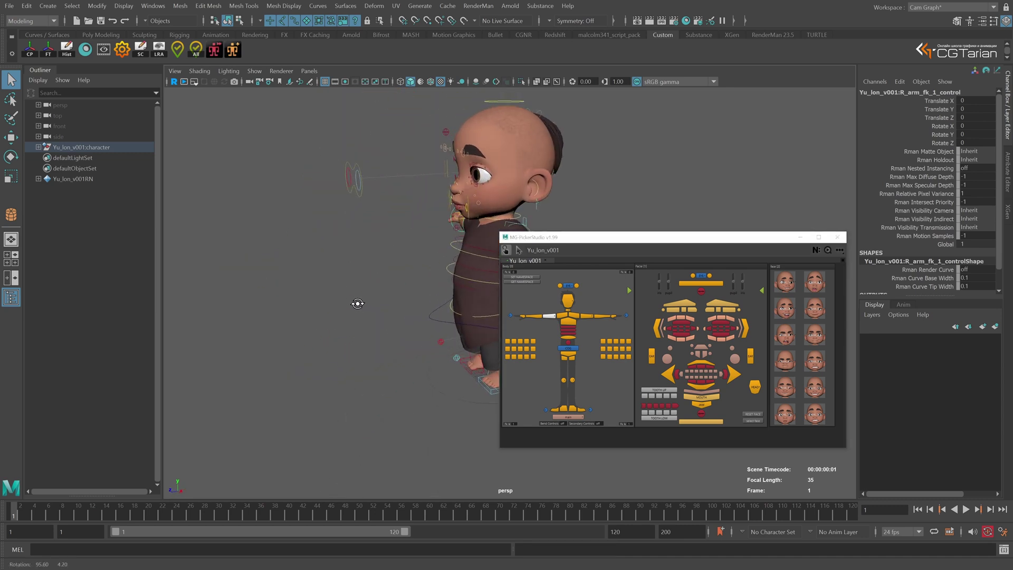
Step: Bring the whole character into view from the front and select the main_control circle around its feet
{"action": "middle_click_drag", "start_coordinate": [434, 295], "coordinate": [275, 349], "text": "alt"}
{"action": "left_click_drag", "start_coordinate": [355, 362], "coordinate": [411, 362], "text": "alt"}
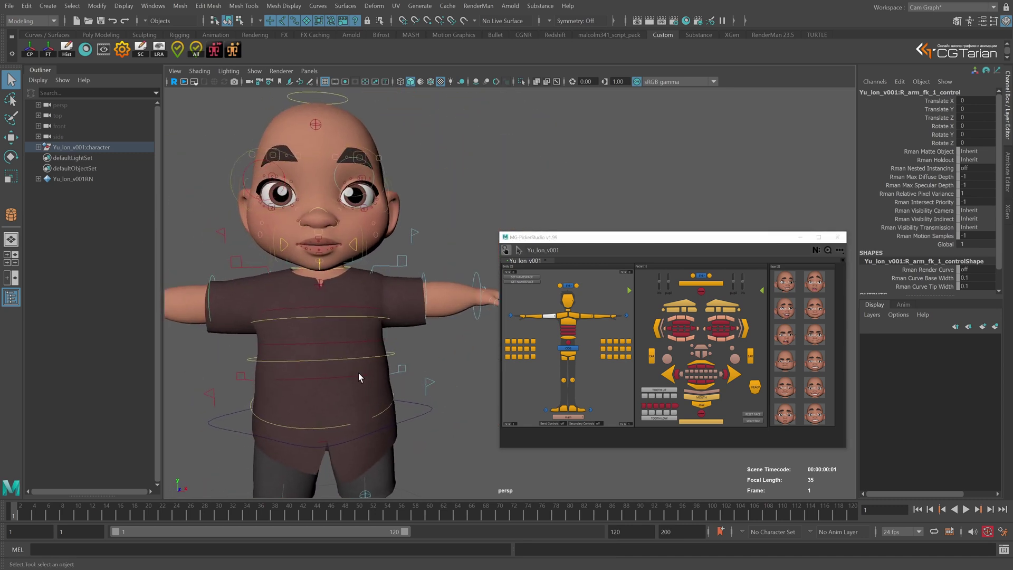
{"action": "right_click_drag", "start_coordinate": [358, 373], "coordinate": [324, 338], "text": "alt"}
{"action": "middle_click_drag", "start_coordinate": [333, 337], "coordinate": [299, 334], "text": "alt"}
{"action": "left_click_drag", "start_coordinate": [296, 334], "coordinate": [321, 336], "text": "alt"}
{"action": "middle_click_drag", "start_coordinate": [396, 355], "coordinate": [304, 326], "text": "alt"}
{"action": "left_click", "coordinate": [417, 457]}
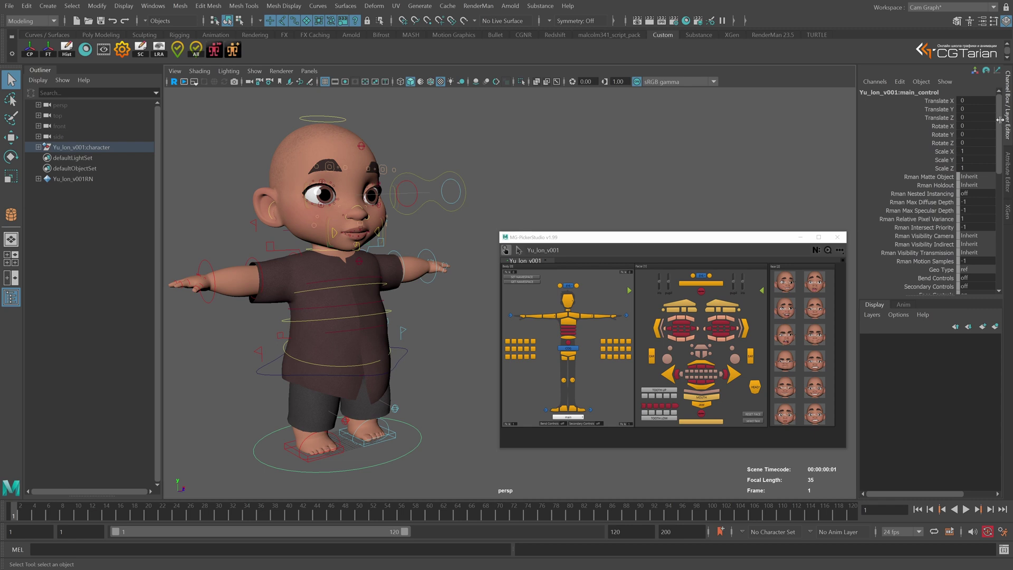
Step: Look through the custom attributes of main_control and turn Bend Controls on
{"action": "scroll", "coordinate": [999, 127], "scroll_direction": "down", "scroll_amount": 3}
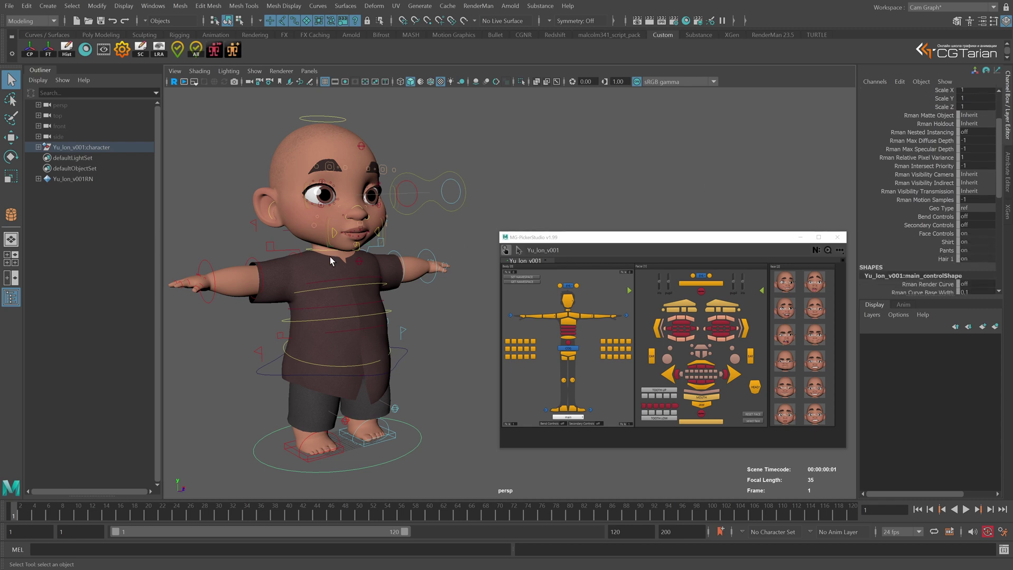
{"action": "left_click_drag", "start_coordinate": [1001, 170], "coordinate": [1004, 190]}
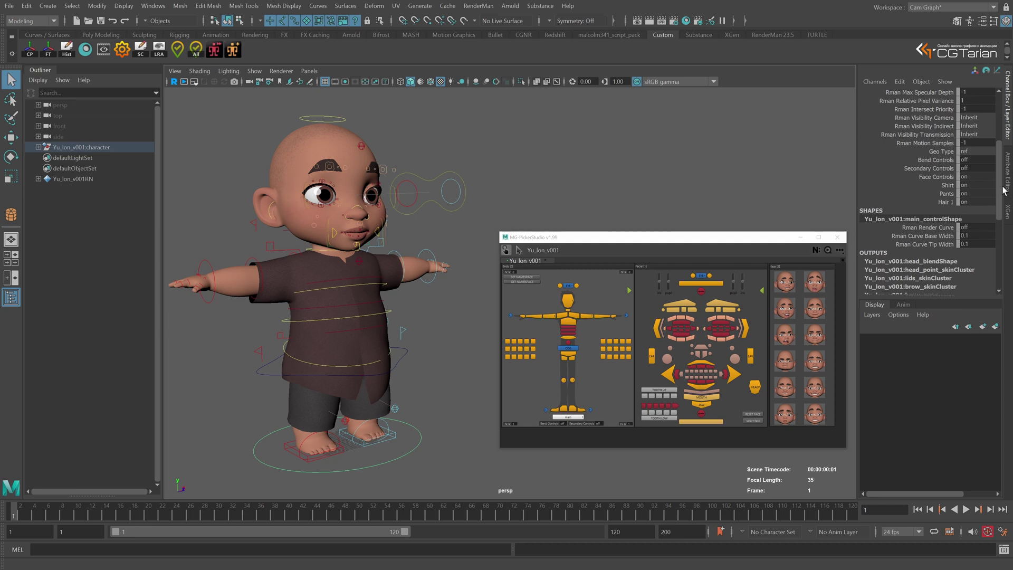
{"action": "scroll", "coordinate": [423, 293], "scroll_direction": "up", "scroll_amount": 5}
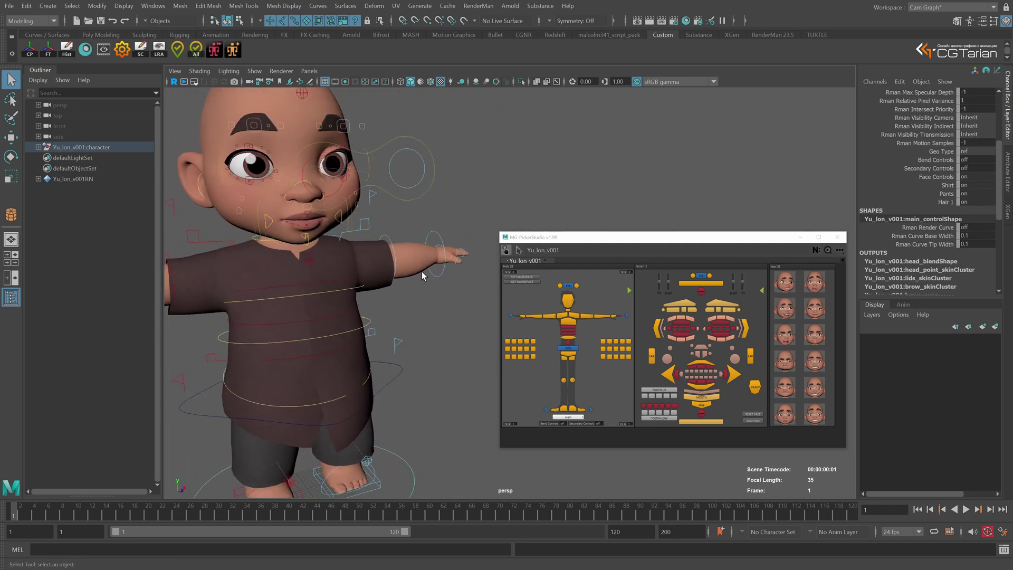
{"action": "scroll", "coordinate": [437, 344], "scroll_direction": "up", "scroll_amount": 4}
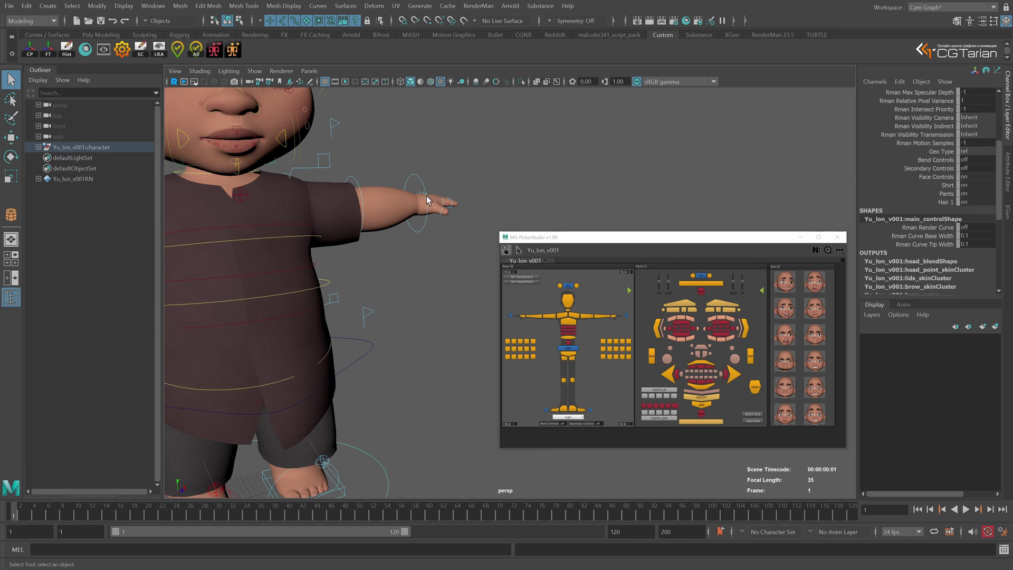
{"action": "double_click", "coordinate": [978, 161]}
{"action": "type", "text": "on"}
{"action": "key", "text": "Return"}
Step: Select the L_arm_2_bend_2 control on the character's left forearm and try moving it
{"action": "left_click_drag", "start_coordinate": [396, 216], "coordinate": [403, 273], "text": "alt"}
{"action": "left_click", "coordinate": [378, 360]}
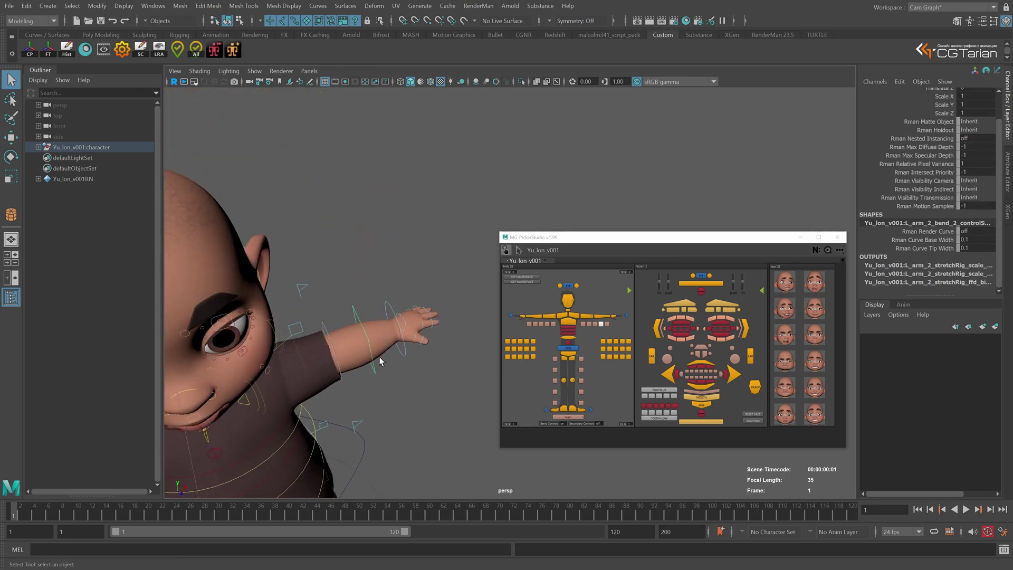
{"action": "key", "text": "w"}
{"action": "left_click_drag", "start_coordinate": [377, 366], "coordinate": [381, 388]}
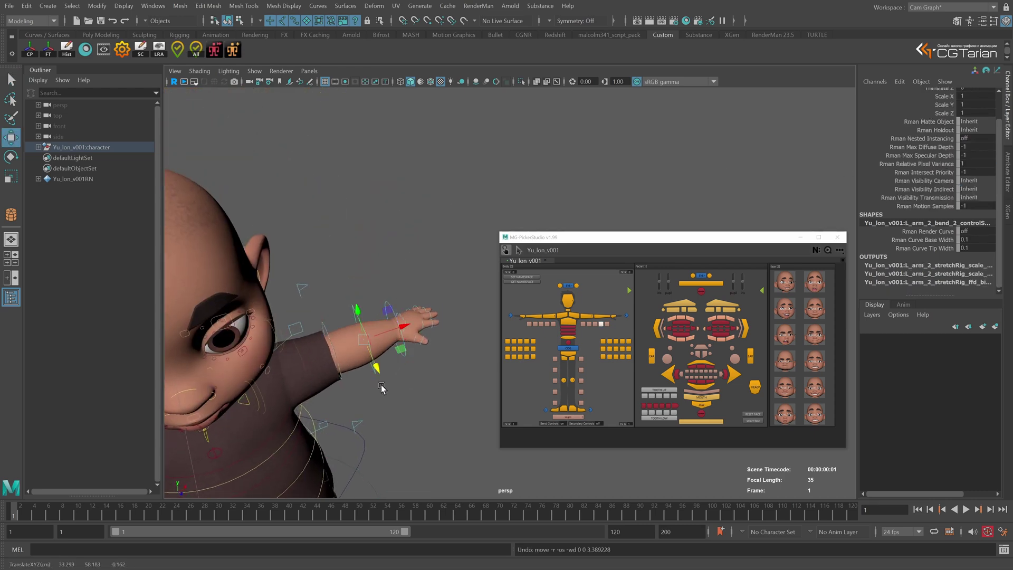
Step: Select main_control again and turn Secondary Controls on
{"action": "middle_click_drag", "start_coordinate": [442, 379], "coordinate": [480, 329], "text": "alt"}
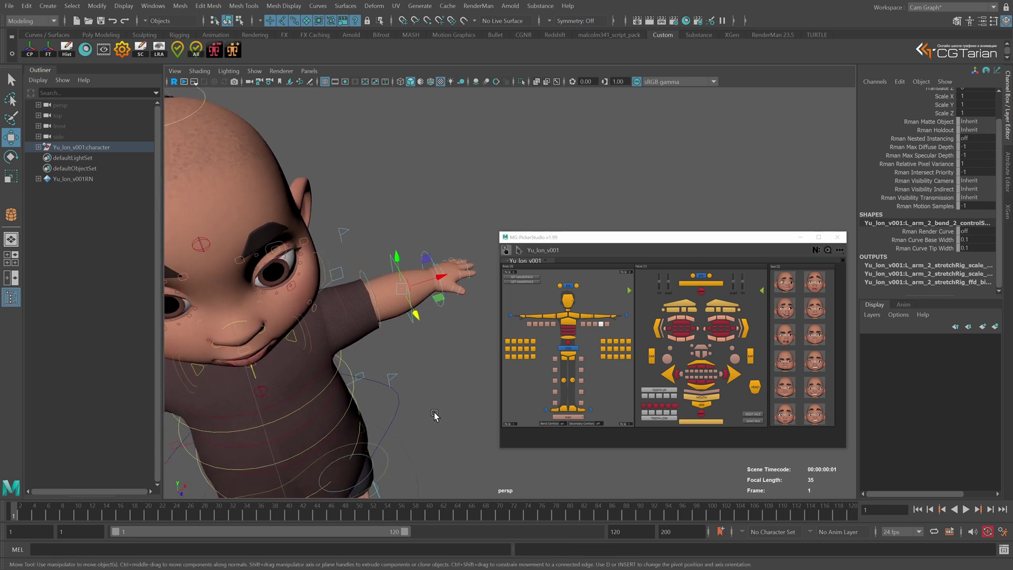
{"action": "left_click", "coordinate": [412, 463]}
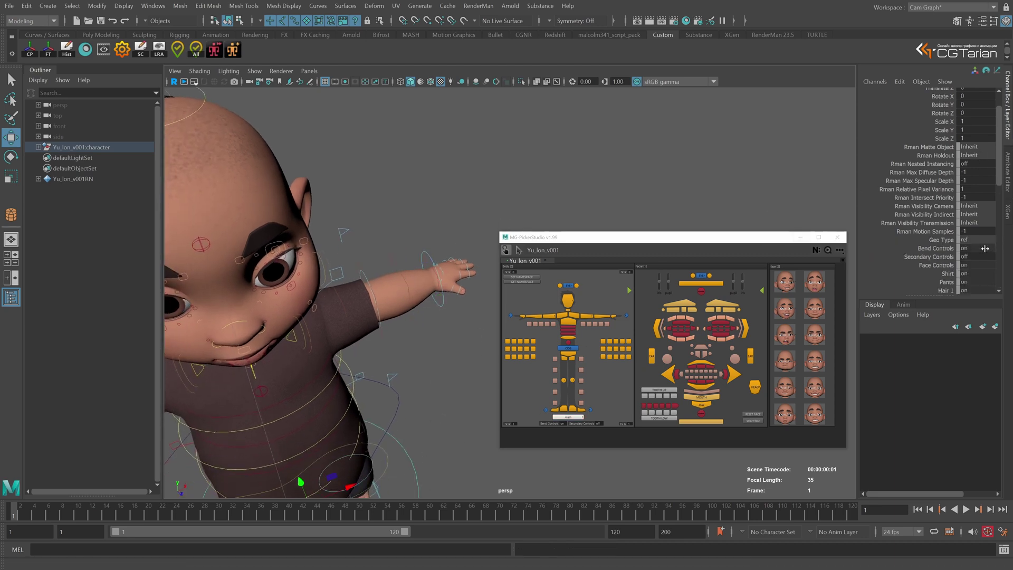
{"action": "scroll", "coordinate": [973, 226], "scroll_direction": "down", "scroll_amount": 3}
{"action": "double_click", "coordinate": [963, 184]}
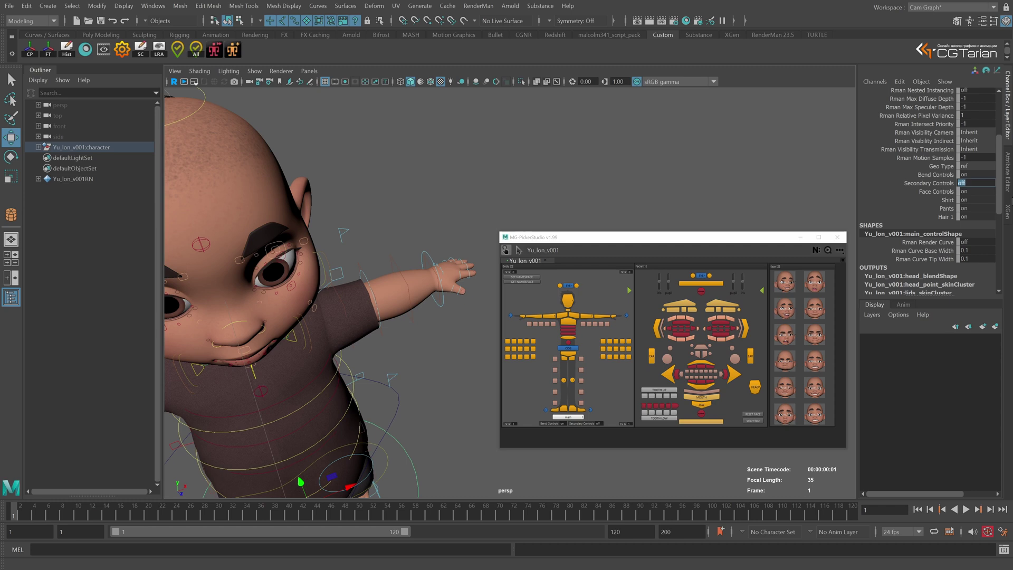
{"action": "key", "text": "Return"}
Step: Try moving the secondary bend control L_arm_2_bend_aux_5 near the character's left wrist
{"action": "left_click", "coordinate": [423, 306]}
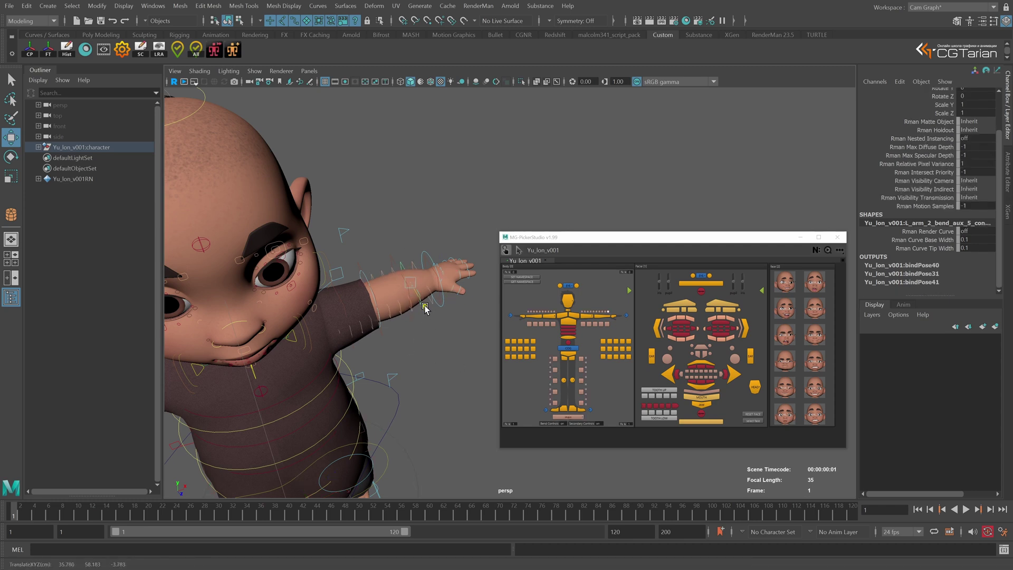
{"action": "left_click_drag", "start_coordinate": [425, 306], "coordinate": [425, 349]}
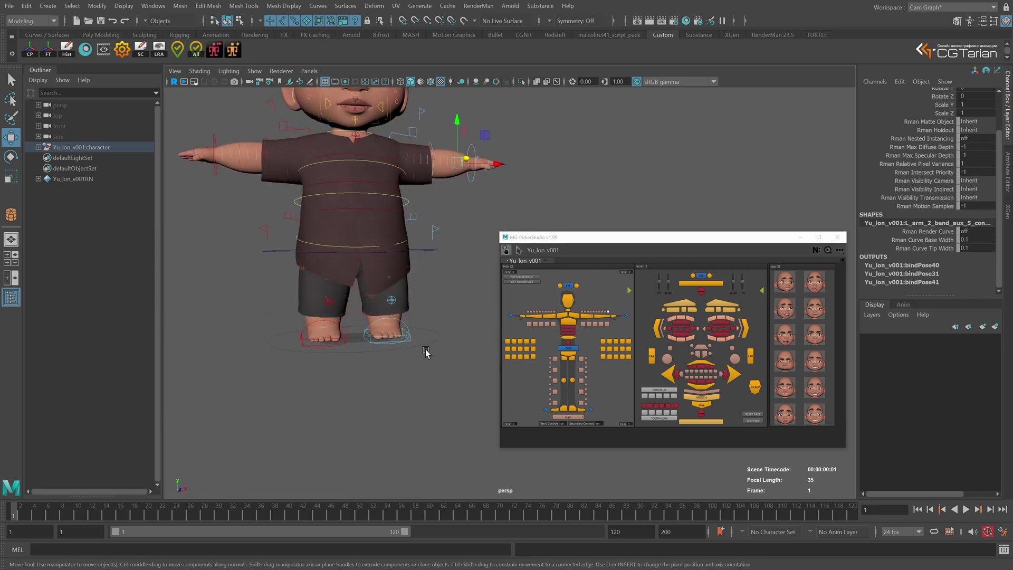
{"action": "middle_click_drag", "start_coordinate": [425, 350], "coordinate": [425, 416], "text": "alt"}
{"action": "left_click_drag", "start_coordinate": [425, 416], "coordinate": [426, 421], "text": "alt"}
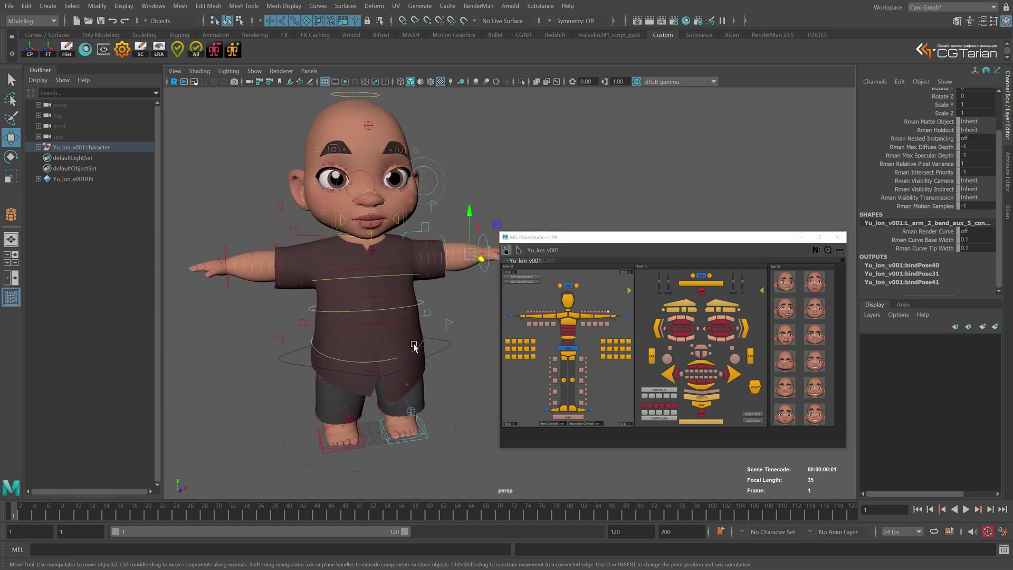
{"action": "right_click_drag", "start_coordinate": [431, 334], "coordinate": [422, 350], "text": "alt"}
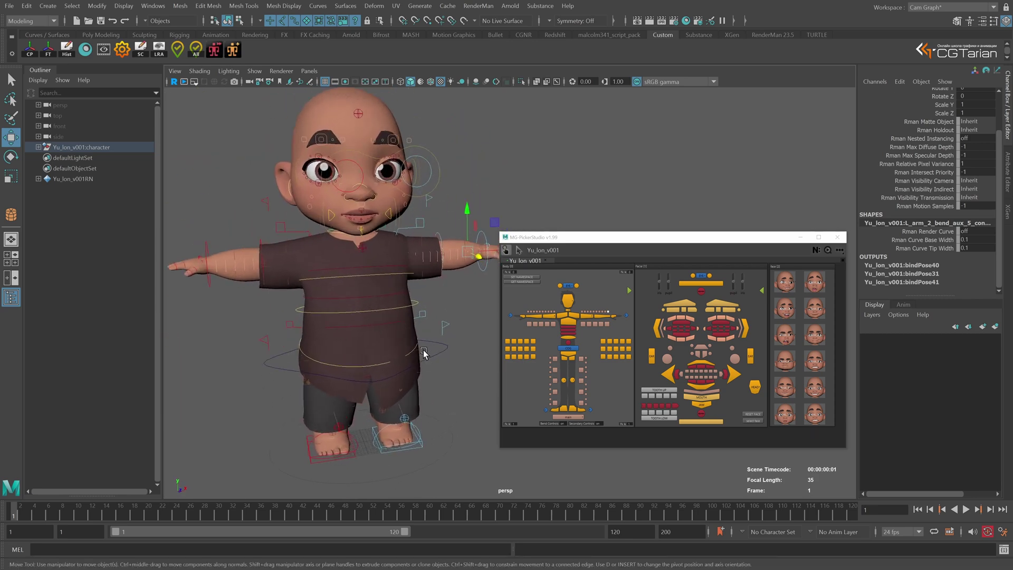
Step: Select main_control and turn Face Controls off
{"action": "left_click_drag", "start_coordinate": [471, 428], "coordinate": [436, 457]}
{"action": "scroll", "coordinate": [991, 255], "scroll_direction": "down", "scroll_amount": 2}
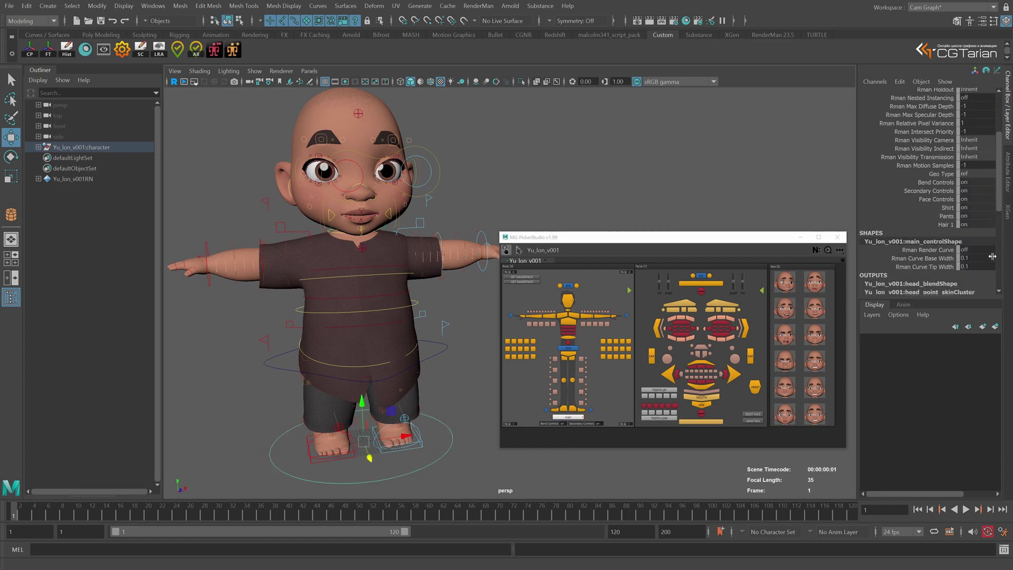
{"action": "left_click", "coordinate": [980, 199]}
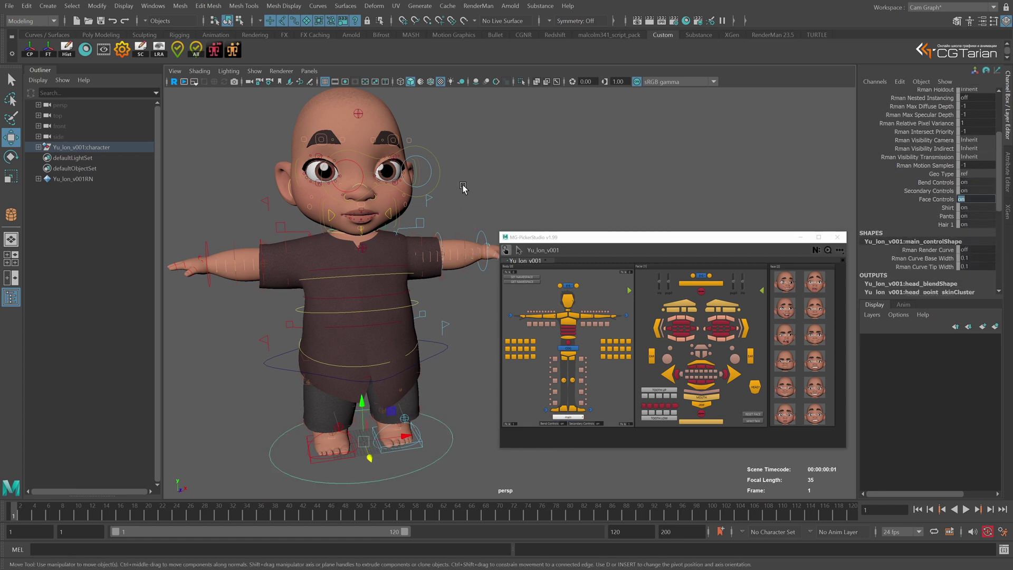
{"action": "type", "text": "0"}
{"action": "key", "text": "Return"}
Step: Turn the Shirt and Pants attributes of main_control off to hide the character's clothes
{"action": "left_click_drag", "start_coordinate": [979, 208], "coordinate": [975, 216]}
{"action": "left_click", "coordinate": [976, 207]}
{"action": "type", "text": "0"}
{"action": "key", "text": "Return"}
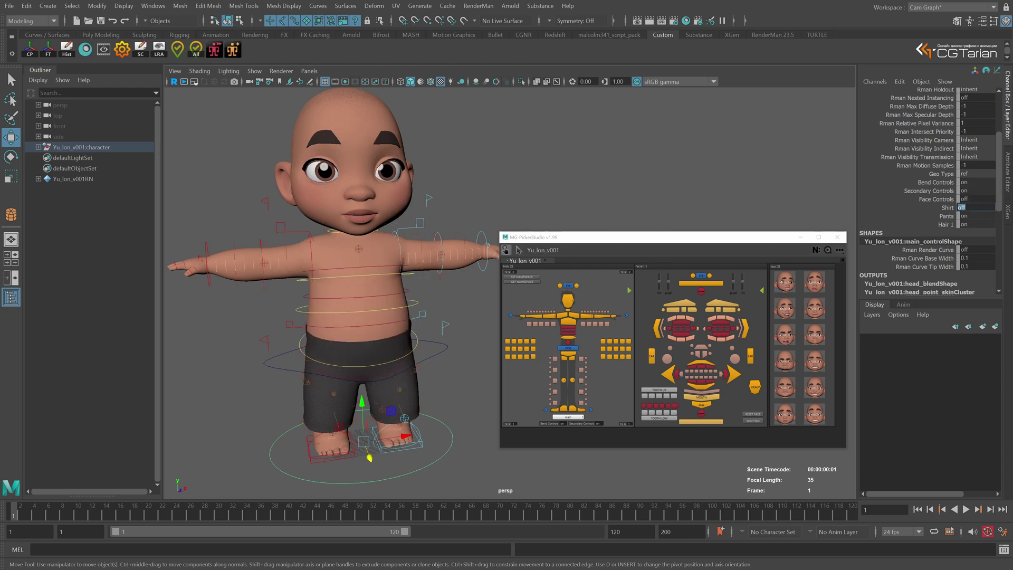
{"action": "left_click", "coordinate": [977, 216]}
{"action": "type", "text": "0"}
{"action": "key", "text": "Return"}
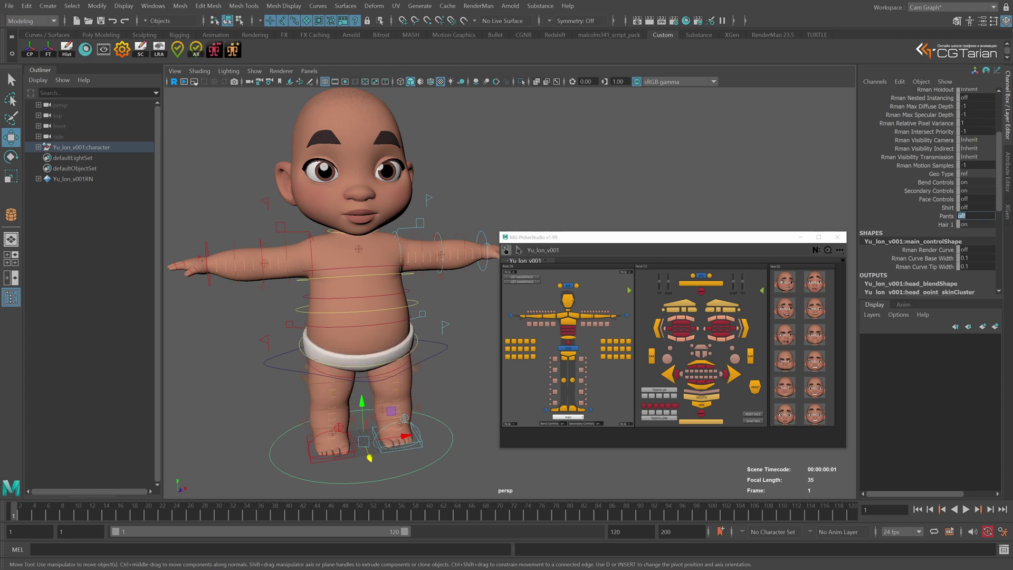
Step: Turn Hair 1 off, check the head from the side, and turn Hair 1 back on
{"action": "left_click", "coordinate": [974, 225]}
{"action": "key", "text": "Return"}
{"action": "left_click_drag", "start_coordinate": [455, 296], "coordinate": [394, 278], "text": "alt"}
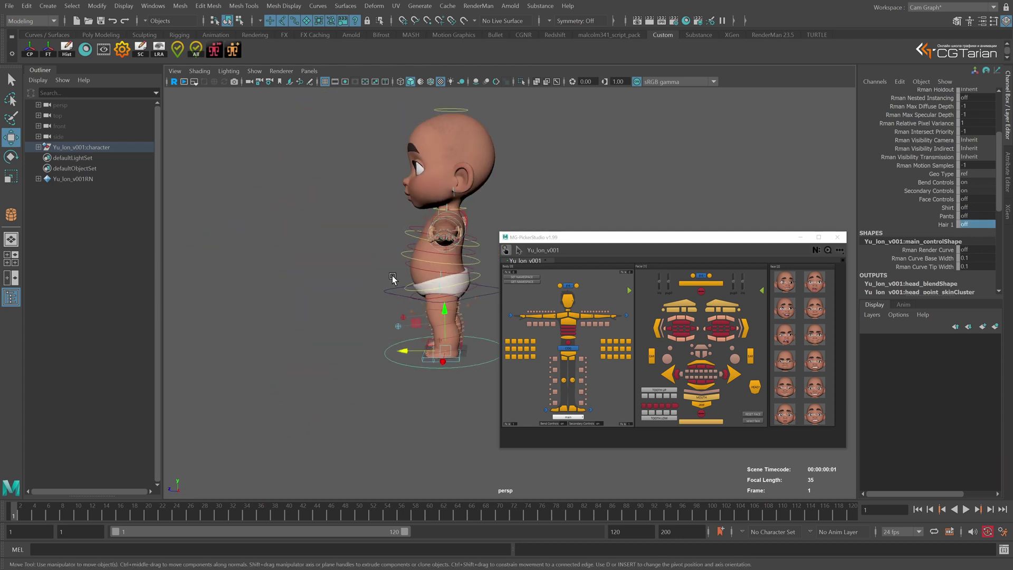
{"action": "middle_click_drag", "start_coordinate": [393, 278], "coordinate": [319, 309], "text": "alt"}
{"action": "left_click", "coordinate": [976, 224]}
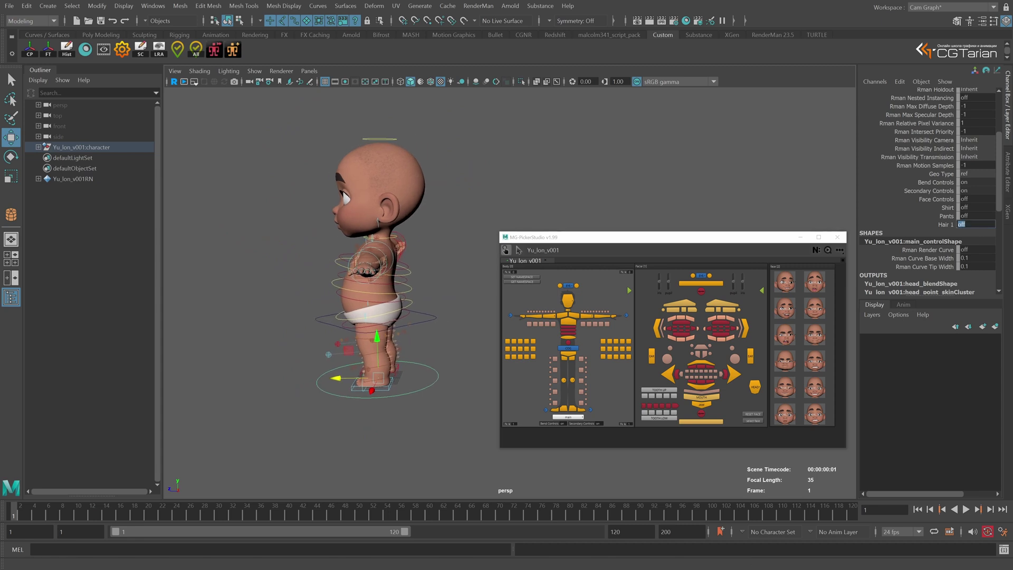
{"action": "type", "text": "1"}
{"action": "key", "text": "Return"}
Step: Select M_spine_fix_control at the middle of the torso, try rotating it, and undo the rotation
{"action": "left_click_drag", "start_coordinate": [369, 311], "coordinate": [398, 312], "text": "alt"}
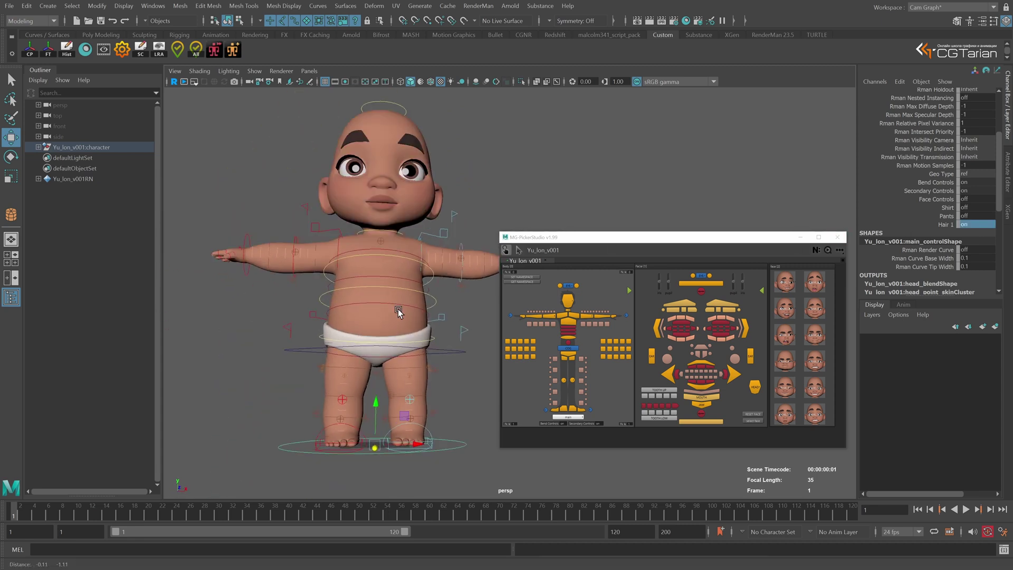
{"action": "middle_click_drag", "start_coordinate": [398, 310], "coordinate": [400, 314], "text": "alt"}
{"action": "left_click_drag", "start_coordinate": [390, 309], "coordinate": [376, 306], "text": "alt"}
{"action": "middle_click_drag", "start_coordinate": [424, 321], "coordinate": [372, 320], "text": "alt"}
{"action": "left_click_drag", "start_coordinate": [374, 317], "coordinate": [380, 311], "text": "alt"}
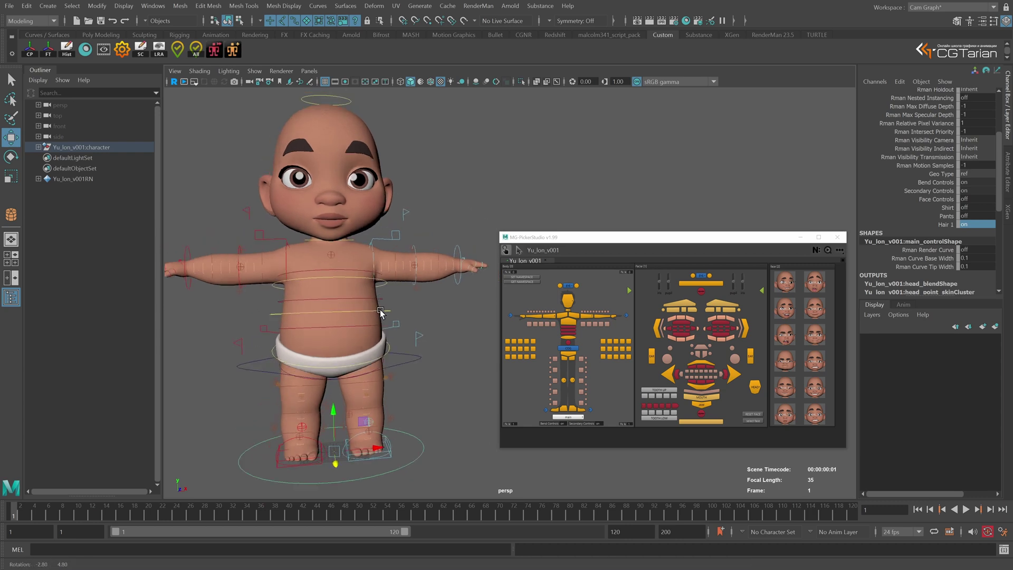
{"action": "right_click_drag", "start_coordinate": [381, 312], "coordinate": [347, 214], "text": "alt"}
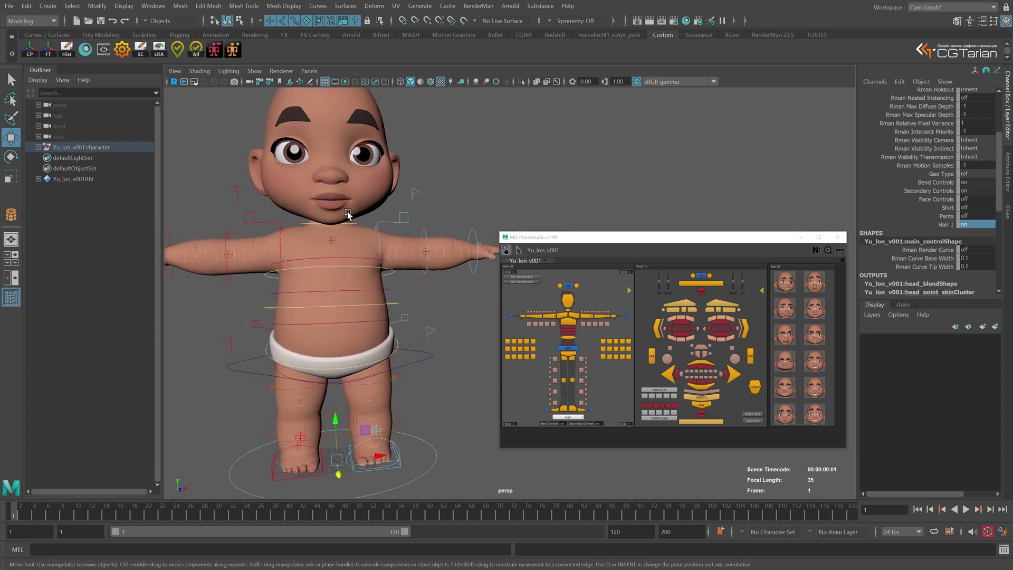
{"action": "left_click", "coordinate": [385, 304]}
{"action": "key", "text": "e"}
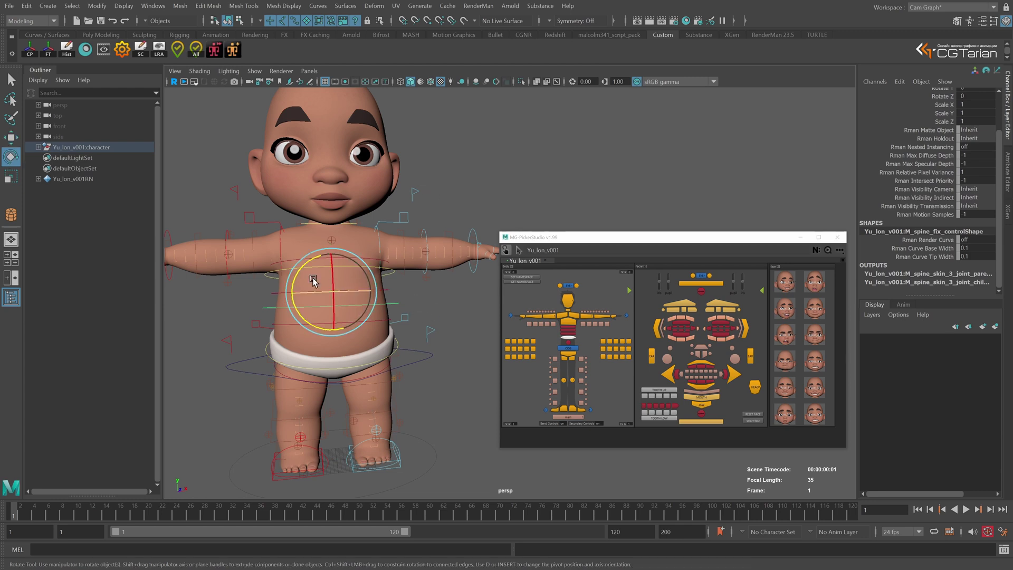
{"action": "left_click", "coordinate": [390, 308]}
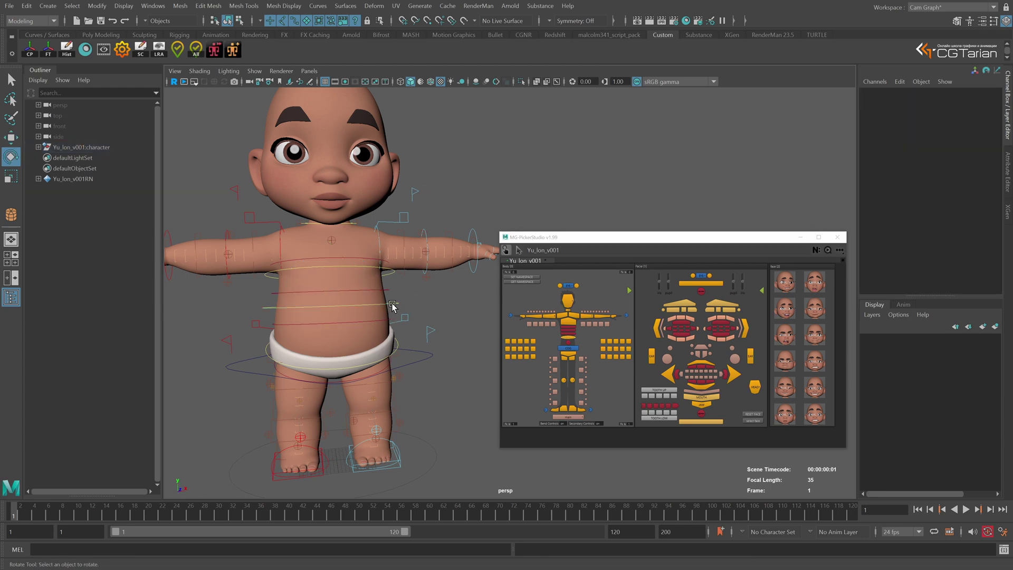
{"action": "left_click", "coordinate": [392, 306]}
{"action": "left_click_drag", "start_coordinate": [310, 263], "coordinate": [290, 265]}
{"action": "key", "text": "ctrl+z"}
Step: Try moving M_spine_fix_control sideways and undo the move
{"action": "left_click_drag", "start_coordinate": [402, 332], "coordinate": [405, 331], "text": "alt"}
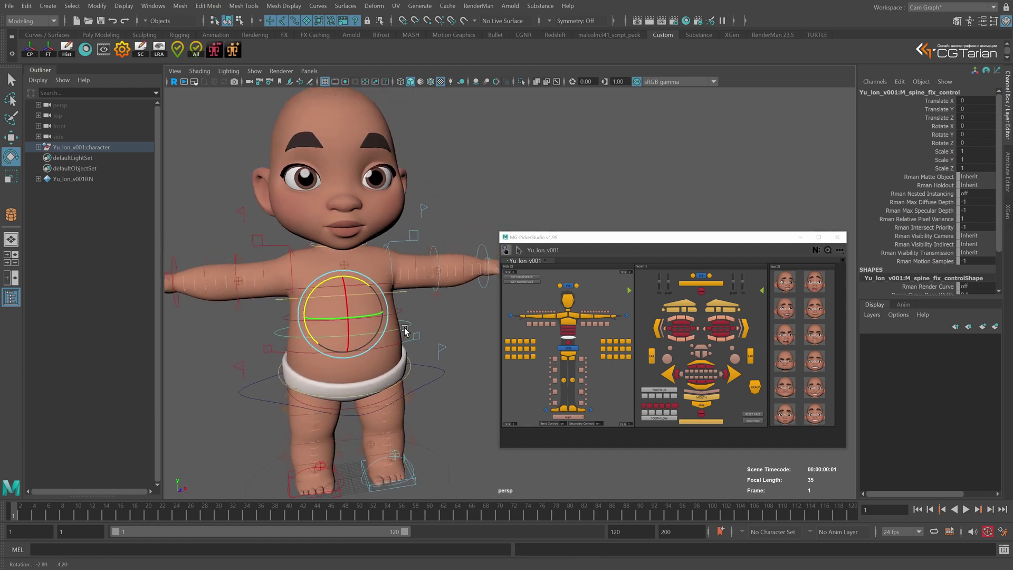
{"action": "right_click_drag", "start_coordinate": [414, 359], "coordinate": [438, 343], "text": "alt"}
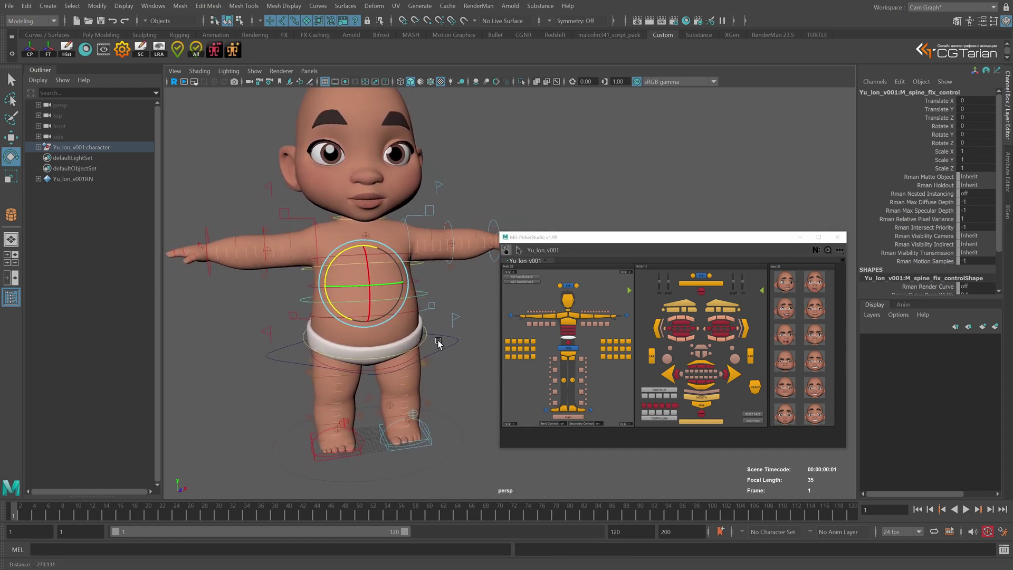
{"action": "key", "text": "w"}
{"action": "left_click_drag", "start_coordinate": [411, 281], "coordinate": [398, 281]}
{"action": "key", "text": "ctrl+z"}
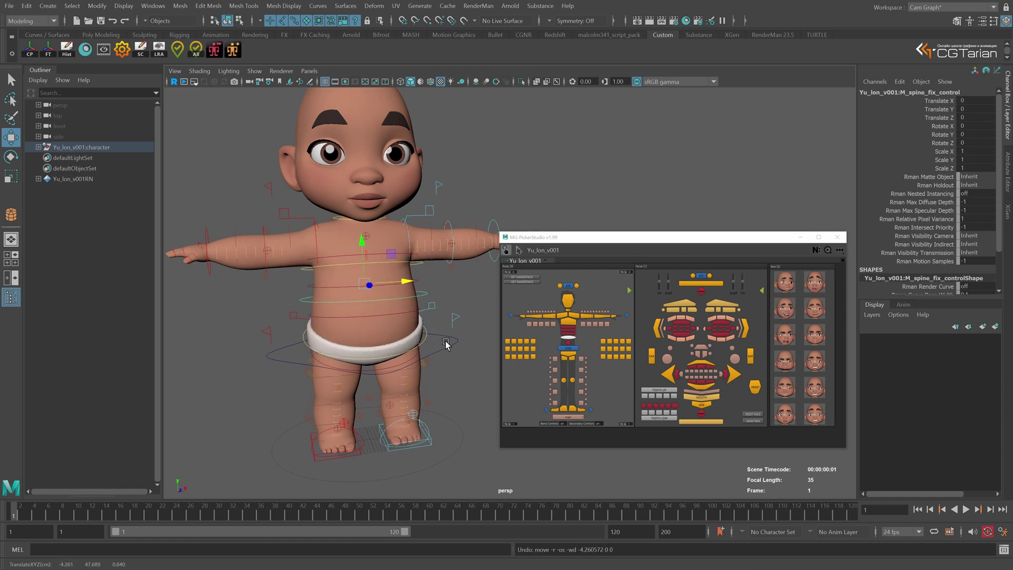
Step: Select the M_spine_fk_2, M_spine_fk_3 and M_spine_fk_4 controls together and rotate them about 5 degrees in Z to bend the torso sideways
{"action": "left_click", "coordinate": [388, 315]}
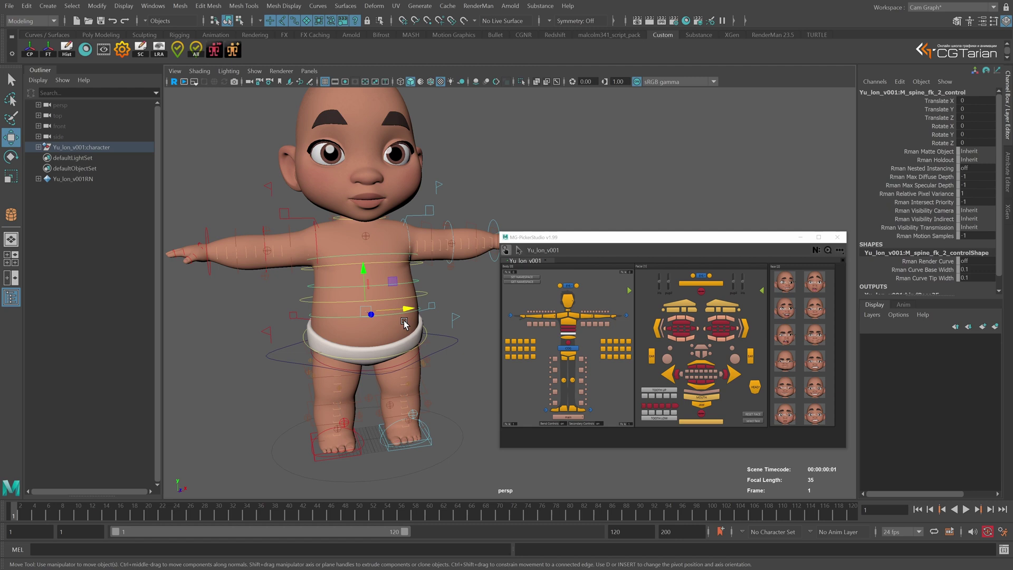
{"action": "left_click", "coordinate": [426, 284]}
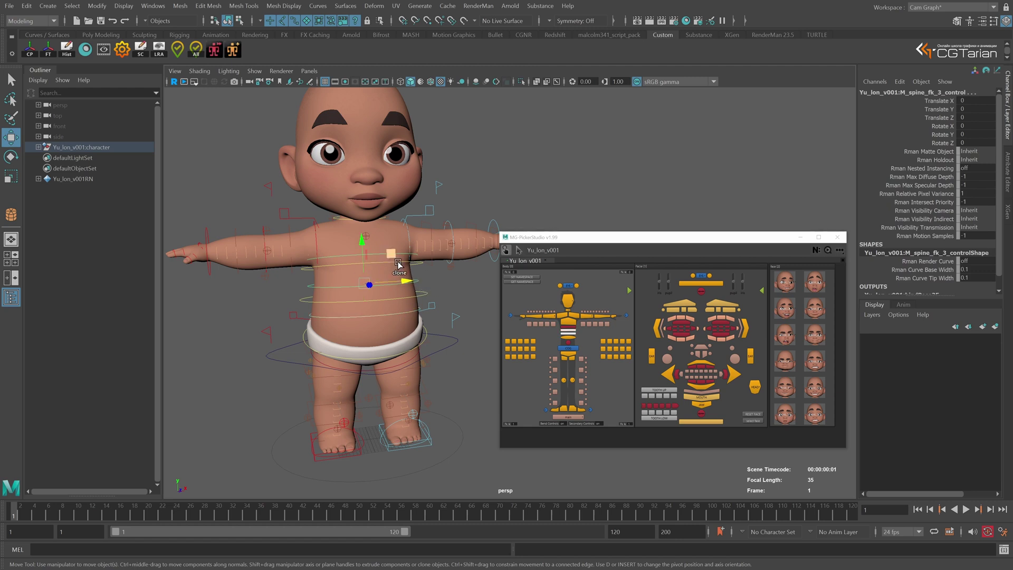
{"action": "left_click", "coordinate": [414, 260]}
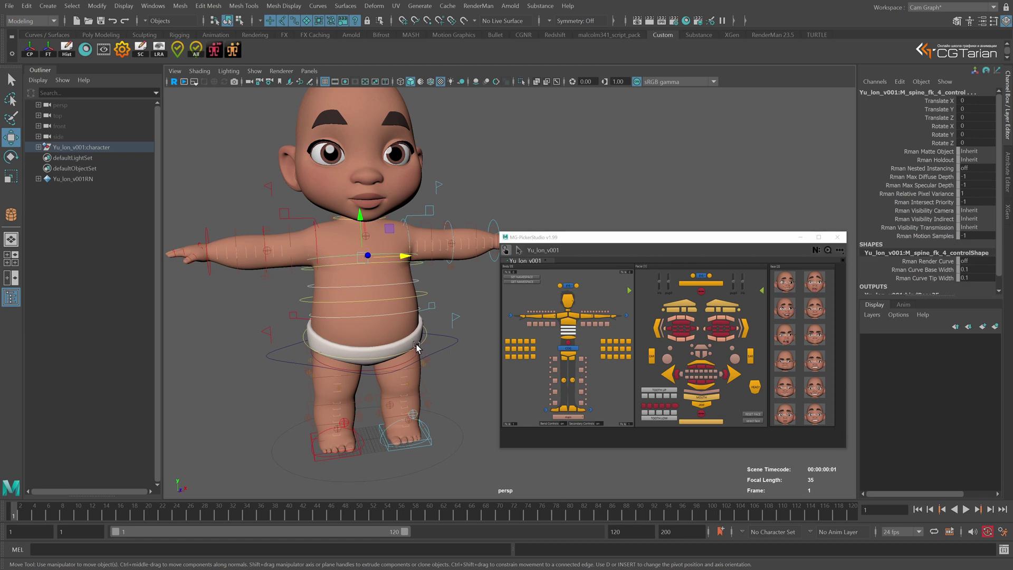
{"action": "key", "text": "e"}
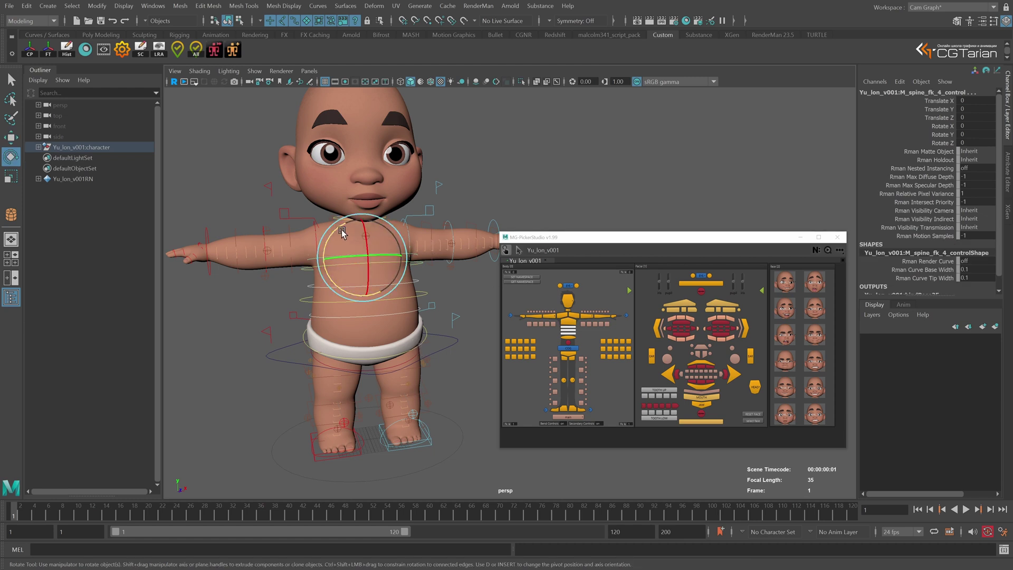
{"action": "mouse_move", "coordinate": [342, 232]}
{"action": "left_mouse_down"}
{"action": "mouse_move", "coordinate": [317, 259]}
{"action": "mouse_move", "coordinate": [328, 234]}
{"action": "left_mouse_up"}
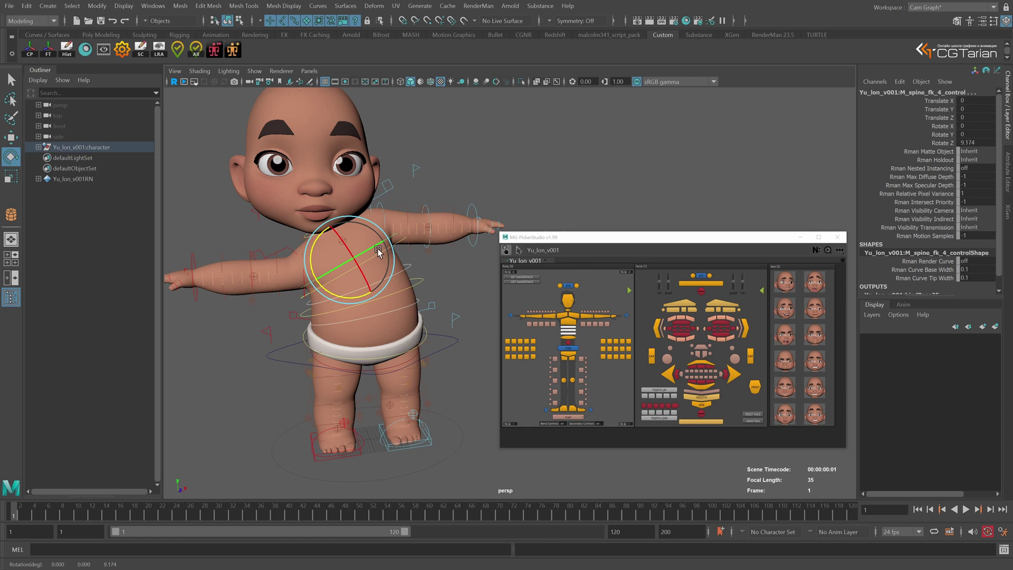
{"action": "mouse_move", "coordinate": [313, 247]}
{"action": "left_mouse_down"}
{"action": "mouse_move", "coordinate": [325, 232]}
{"action": "mouse_move", "coordinate": [312, 250]}
{"action": "mouse_move", "coordinate": [319, 231]}
{"action": "mouse_move", "coordinate": [308, 239]}
{"action": "left_mouse_up"}
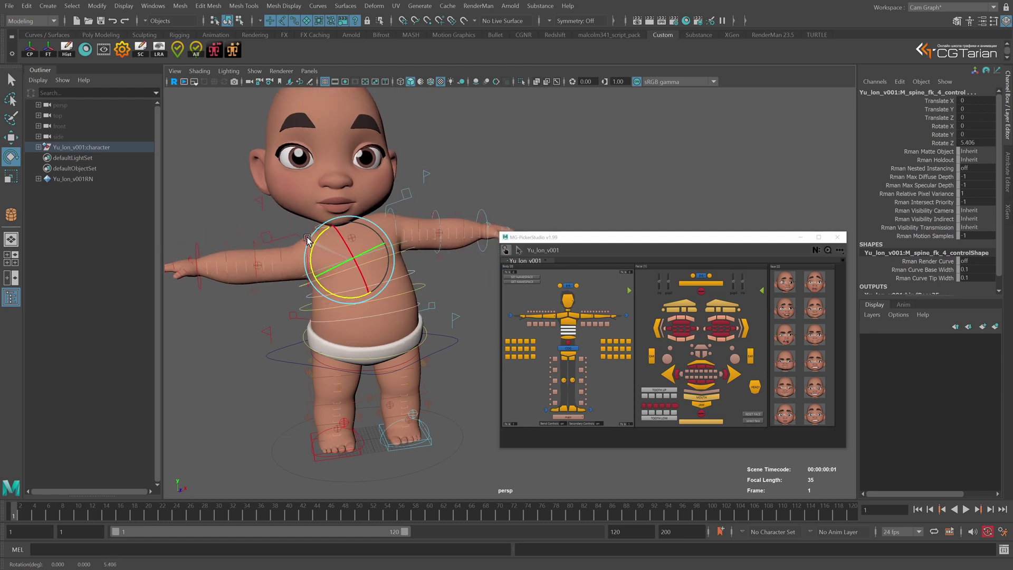
Step: Undo the last spine rotation and rotate the three selected spine FK controls to about 6.4 degrees in Z
{"action": "key", "text": "ctrl+z"}
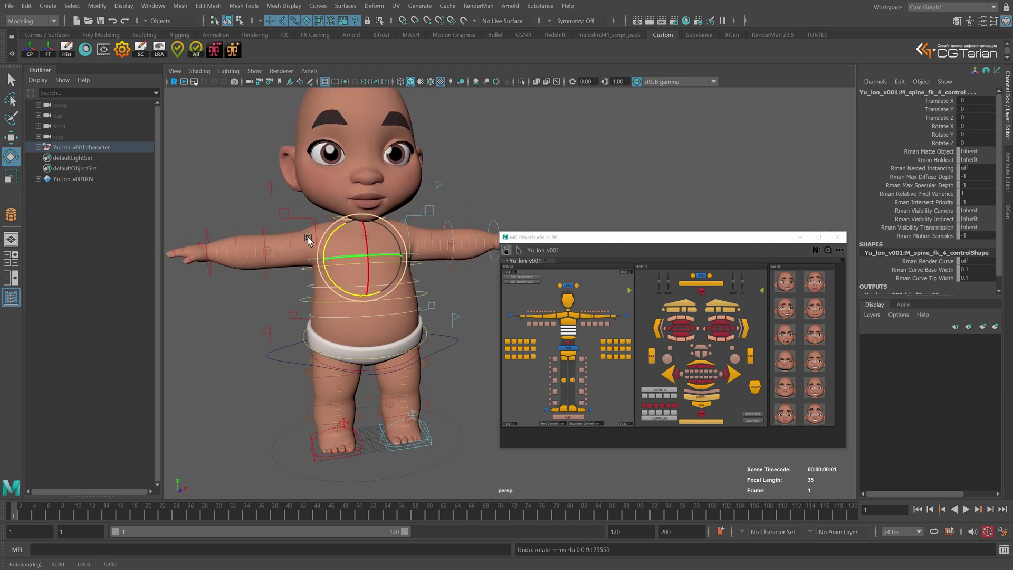
{"action": "left_click_drag", "start_coordinate": [326, 243], "coordinate": [324, 242]}
{"action": "scroll", "coordinate": [430, 258], "scroll_direction": "up", "scroll_amount": 1}
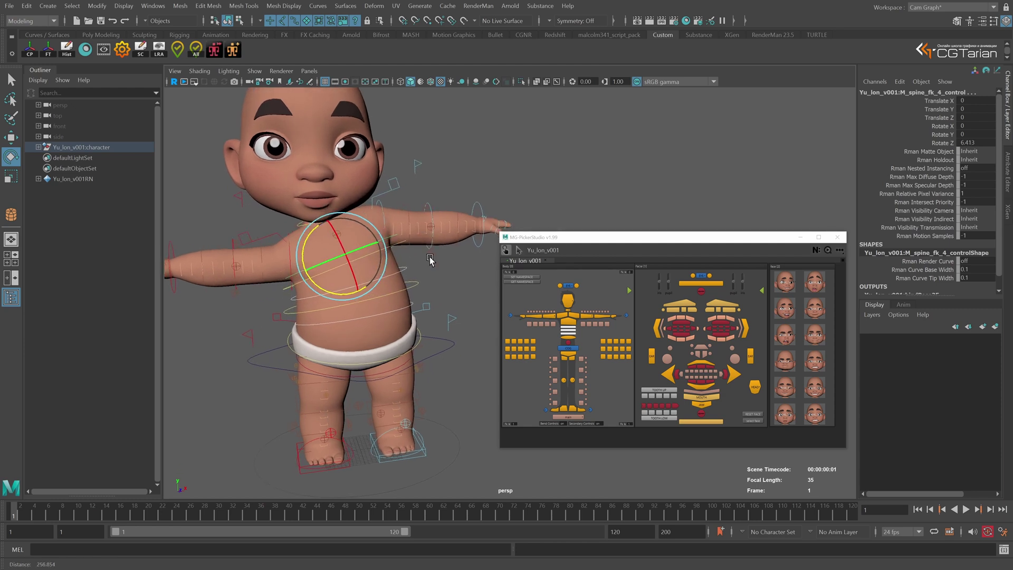
Step: Select L_arm_fk_1_control and set its Global attribute to 0
{"action": "left_click", "coordinate": [382, 207]}
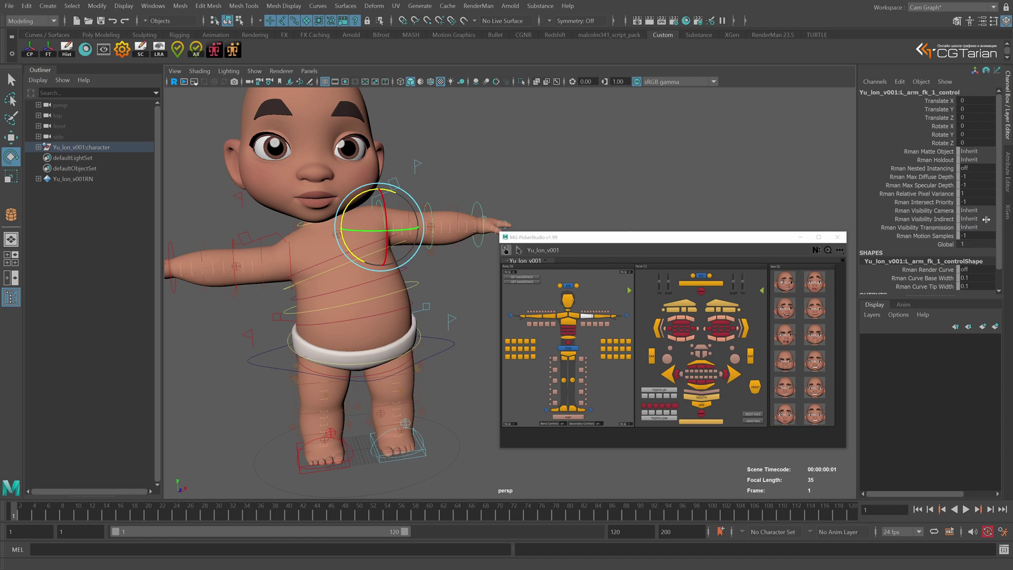
{"action": "double_click", "coordinate": [979, 243]}
{"action": "type", "text": "0"}
{"action": "key", "text": "Return"}
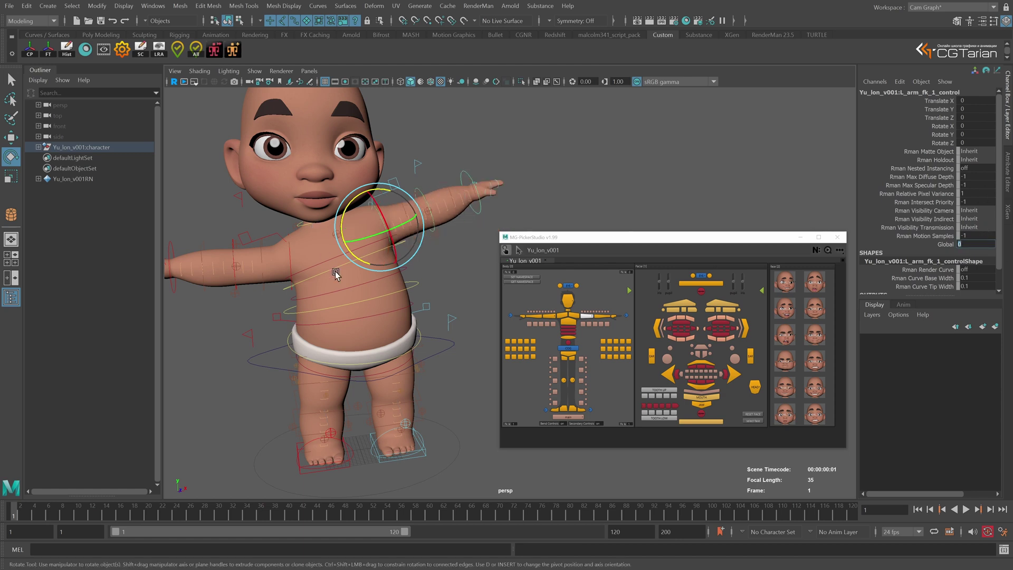
Step: Select M_head_control above the head and set its Global attribute to 0
{"action": "left_click_drag", "start_coordinate": [323, 262], "coordinate": [376, 140], "text": "alt"}
{"action": "left_click", "coordinate": [360, 136]}
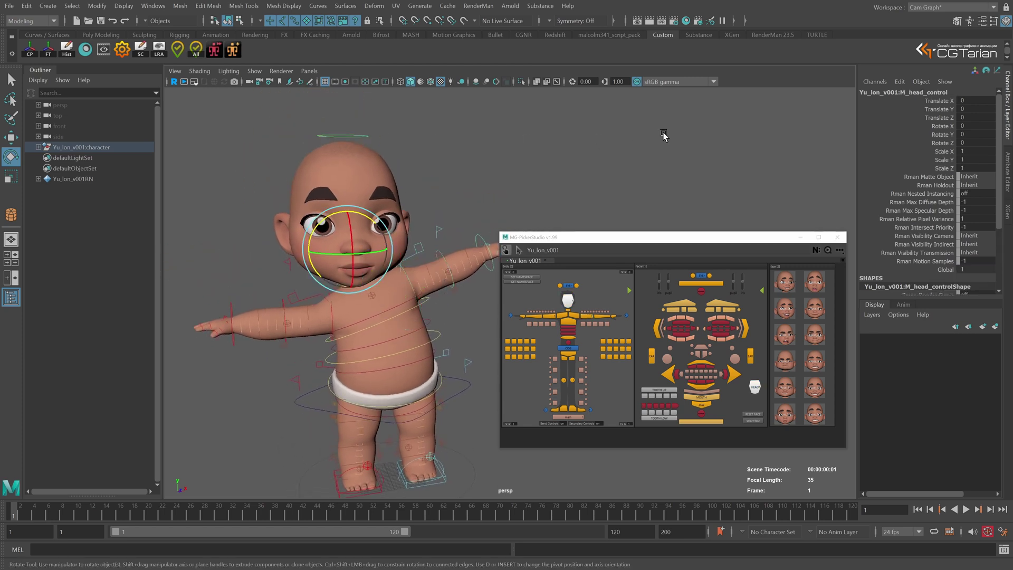
{"action": "left_click", "coordinate": [978, 270]}
{"action": "type", "text": "0"}
{"action": "key", "text": "Return"}
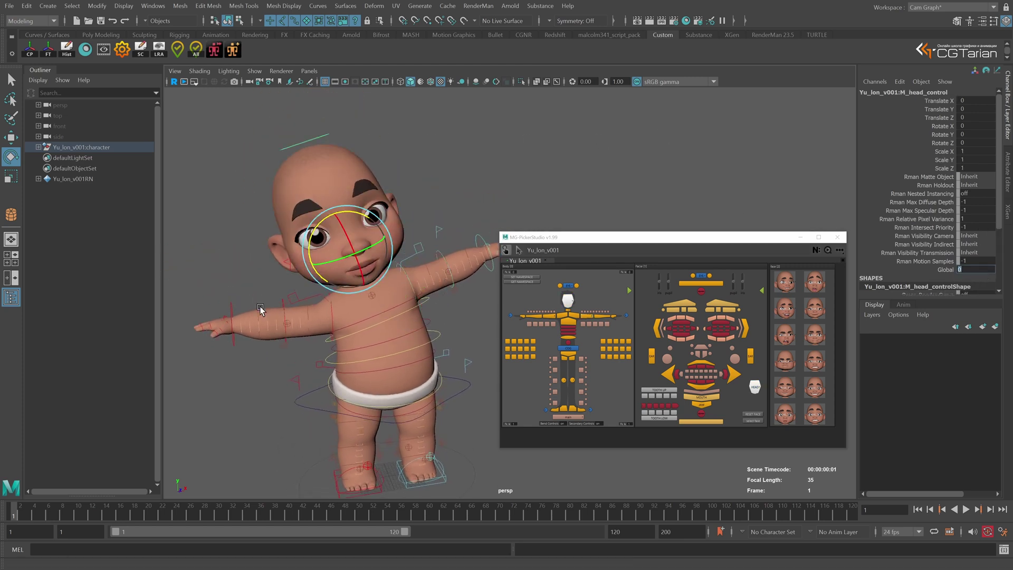
Step: Select M_spine_fk_4_control, try rotating the upper torso in Z, and undo the rotation
{"action": "left_click", "coordinate": [397, 310]}
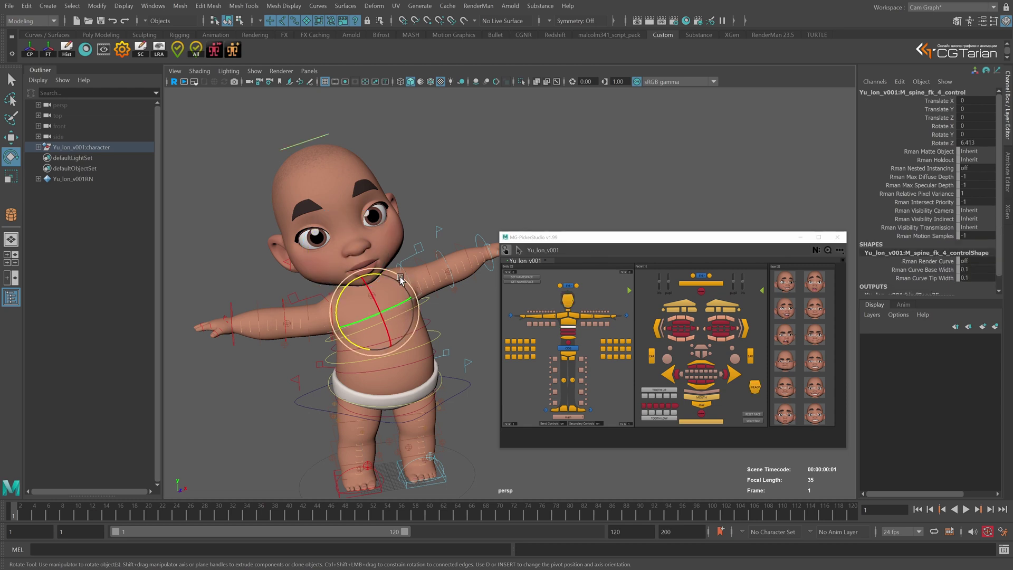
{"action": "left_click_drag", "start_coordinate": [374, 275], "coordinate": [400, 279]}
{"action": "key", "text": "ctrl+z"}
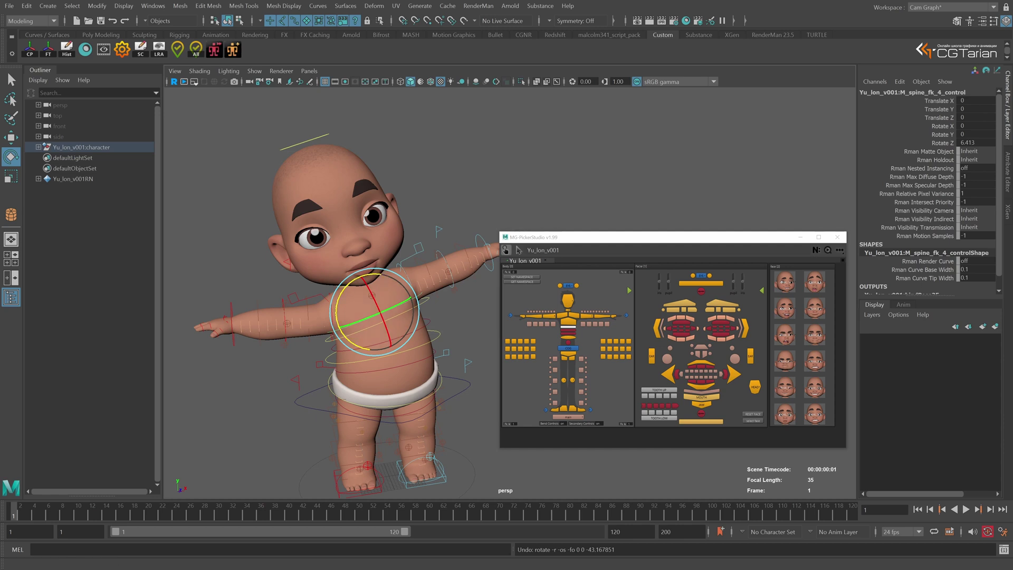
Step: Load the menu.mel script from the Yu-Lon_RIG folder into Maya, and move the file window away
{"action": "left_click_drag", "start_coordinate": [0, 290], "coordinate": [159, 231]}
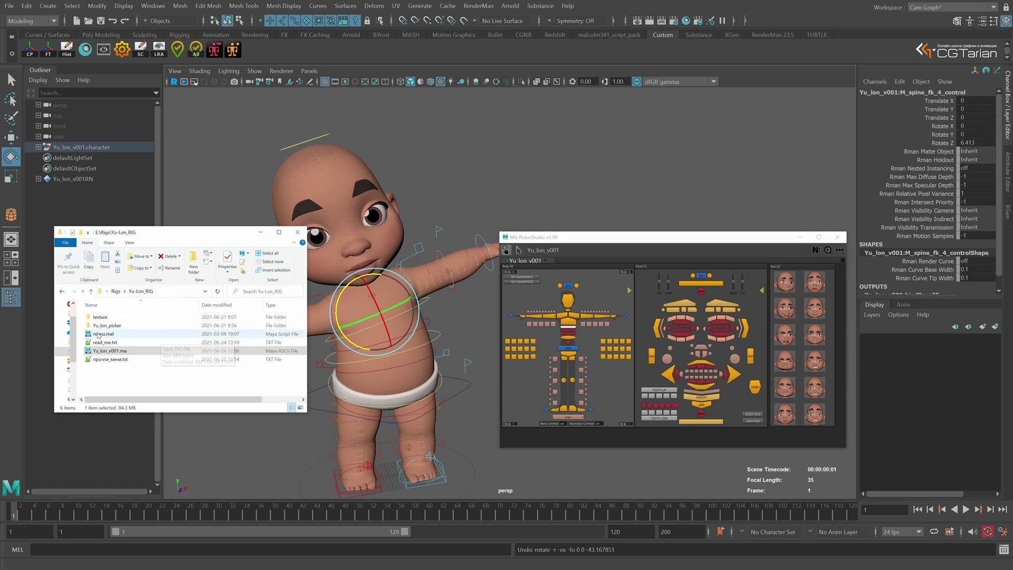
{"action": "left_click_drag", "start_coordinate": [101, 334], "coordinate": [258, 446]}
{"action": "left_click_drag", "start_coordinate": [236, 236], "coordinate": [0, 244]}
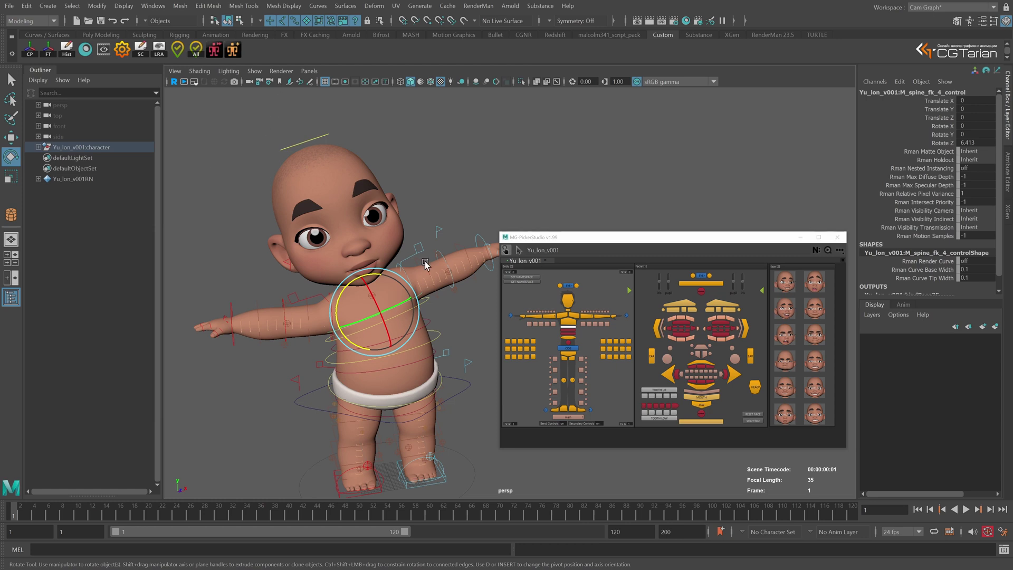
Step: Reset the character's pose with the reset command of main_control below the feet
{"action": "left_click_drag", "start_coordinate": [426, 265], "coordinate": [415, 434], "text": "alt"}
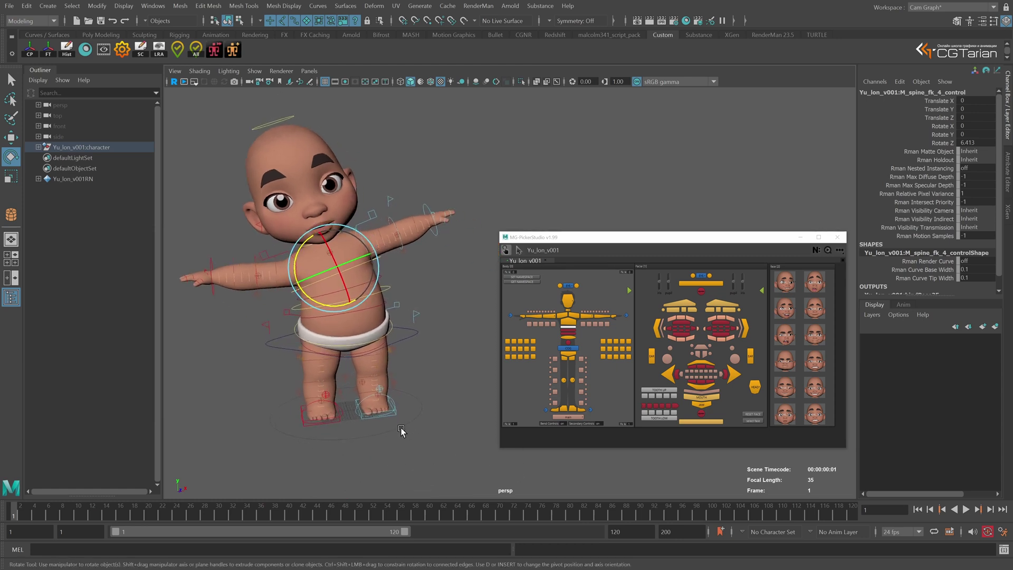
{"action": "right_click", "coordinate": [399, 428]}
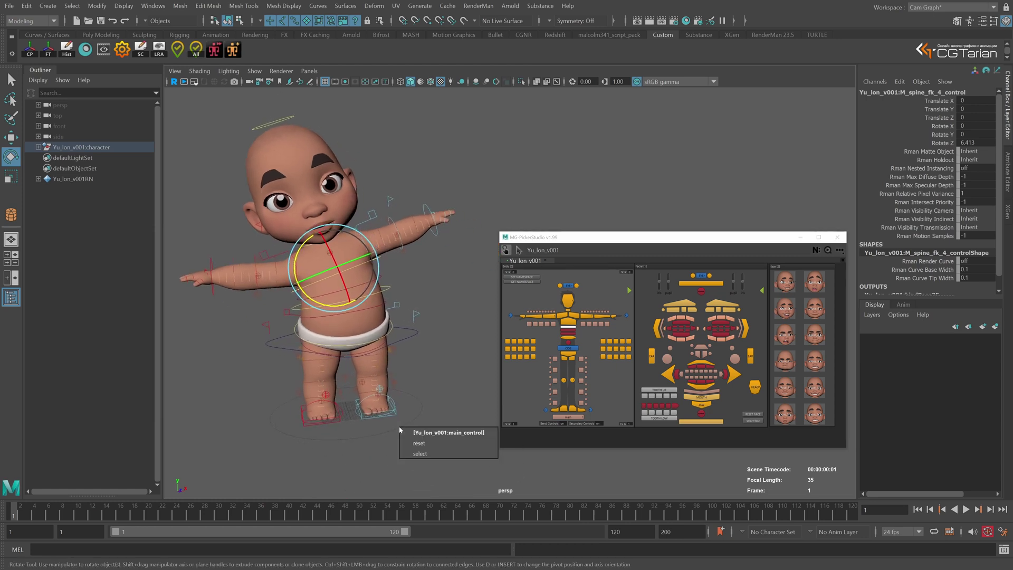
{"action": "left_click", "coordinate": [422, 443]}
{"action": "mouse_move", "coordinate": [395, 268]}
{"action": "left_mouse_down", "text": "alt"}
{"action": "mouse_move", "coordinate": [393, 255]}
{"action": "mouse_move", "coordinate": [407, 256]}
{"action": "left_mouse_up", "text": "alt"}
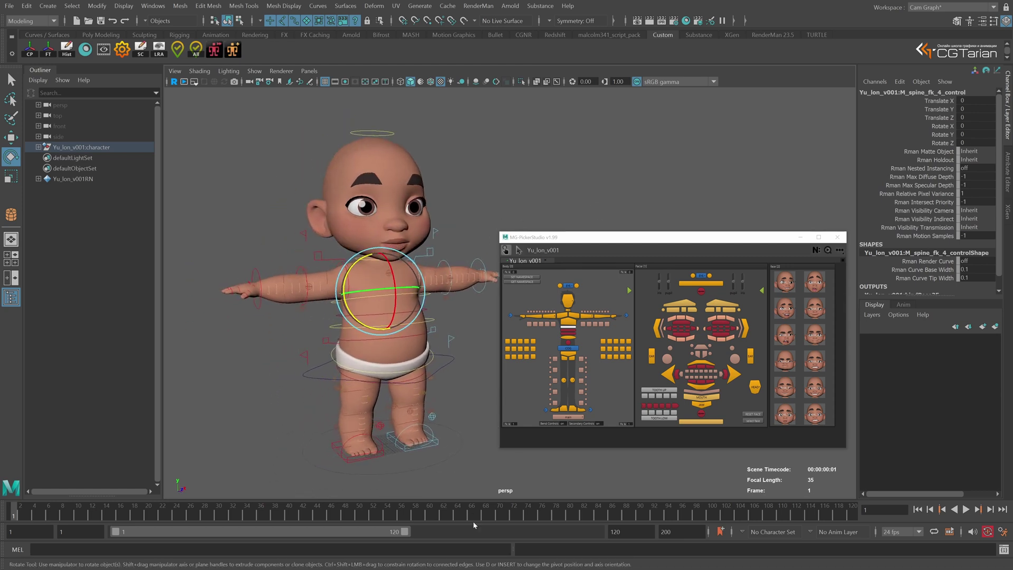
Step: Select main_control around the feet and turn on its Face Controls attribute
{"action": "left_click_drag", "start_coordinate": [454, 464], "coordinate": [453, 465]}
{"action": "scroll", "coordinate": [995, 243], "scroll_direction": "down", "scroll_amount": 5}
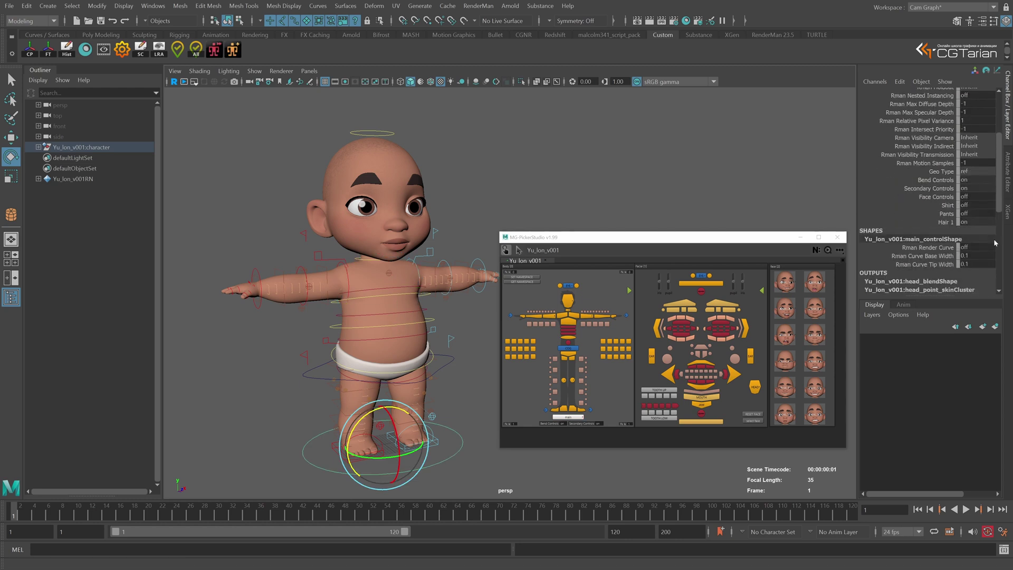
{"action": "double_click", "coordinate": [973, 195]}
{"action": "type", "text": "1"}
{"action": "key", "text": "Return"}
{"action": "scroll", "coordinate": [456, 294], "scroll_direction": "up", "scroll_amount": 6}
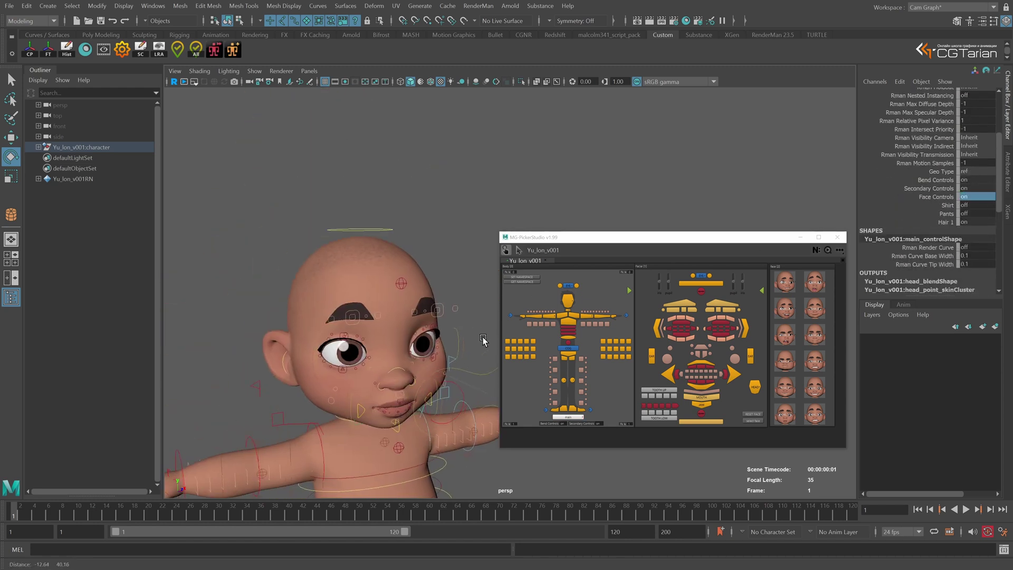
Step: Use M_head_control's selection sets to select all face controls, and switch the selection to the eyelid controls
{"action": "right_click", "coordinate": [346, 158]}
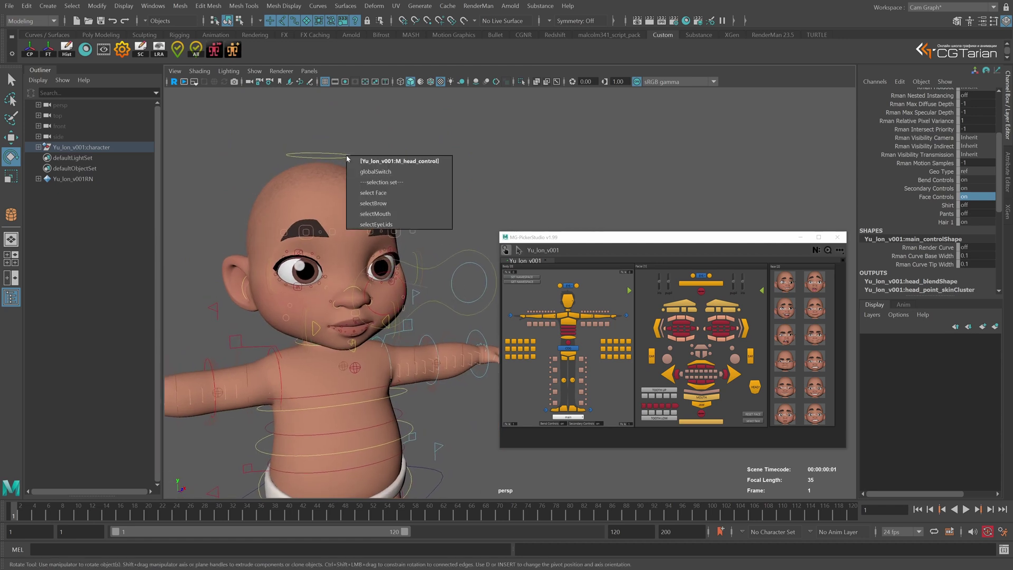
{"action": "left_click", "coordinate": [375, 192]}
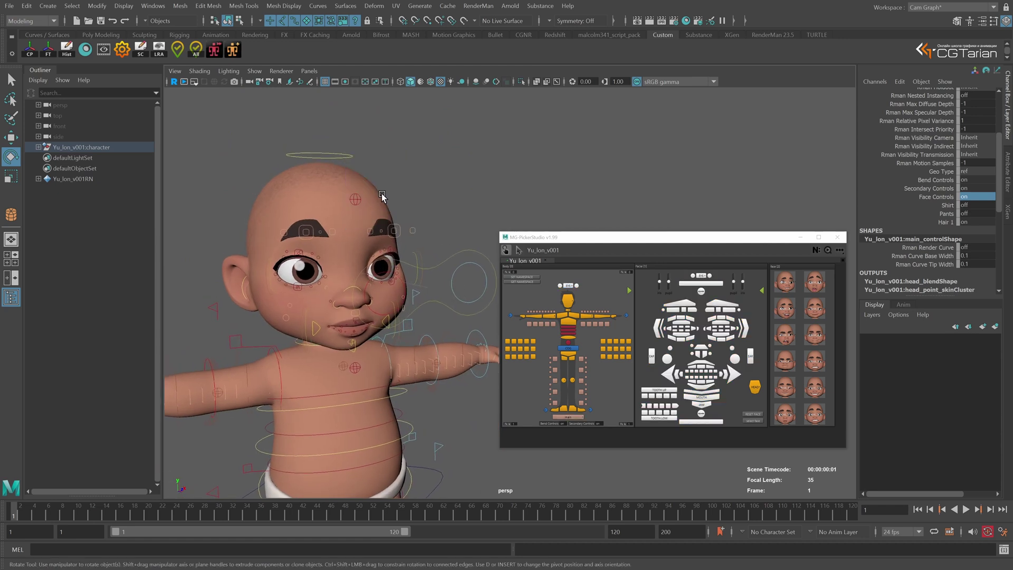
{"action": "right_click", "coordinate": [353, 159]}
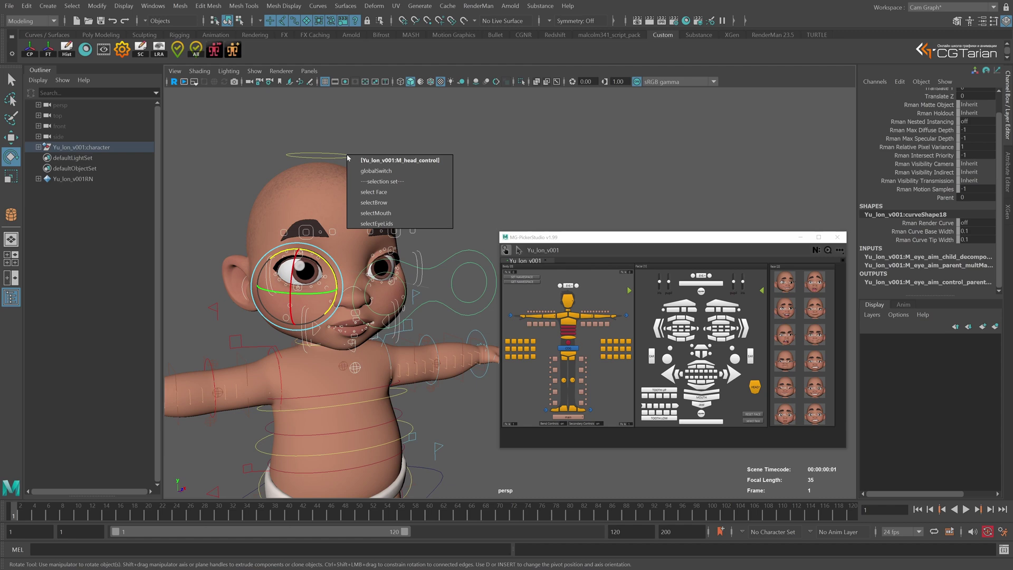
{"action": "left_click", "coordinate": [382, 223]}
Step: Select R_arm_fk_1_control, rotate it about -61.5 degrees in Z to lower the arm, and clear the selection
{"action": "right_click_drag", "start_coordinate": [368, 349], "coordinate": [339, 335], "text": "alt"}
{"action": "left_click_drag", "start_coordinate": [339, 336], "coordinate": [362, 343], "text": "alt"}
{"action": "middle_click_drag", "start_coordinate": [362, 343], "coordinate": [317, 317], "text": "alt"}
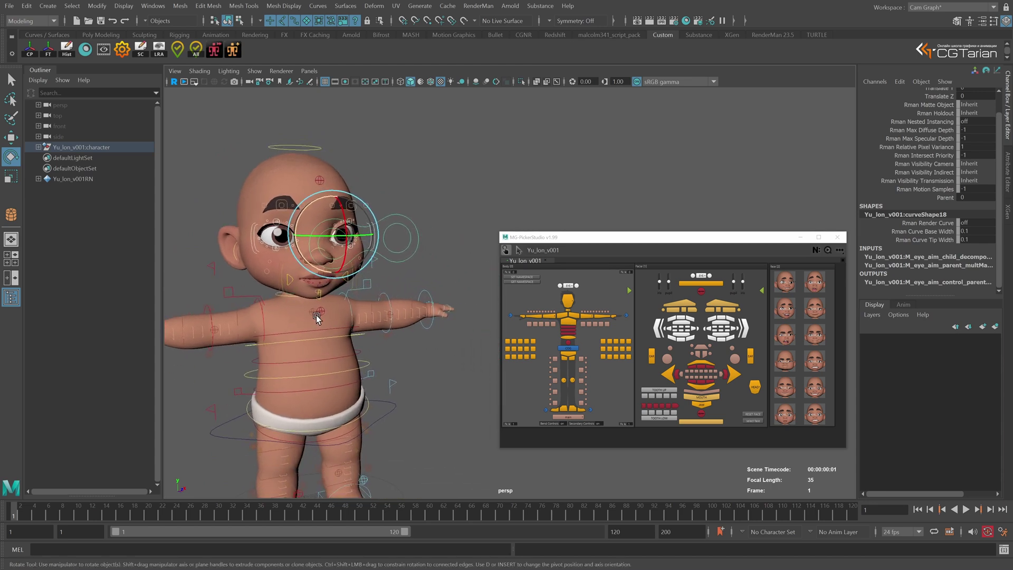
{"action": "right_click_drag", "start_coordinate": [316, 316], "coordinate": [369, 295], "text": "alt"}
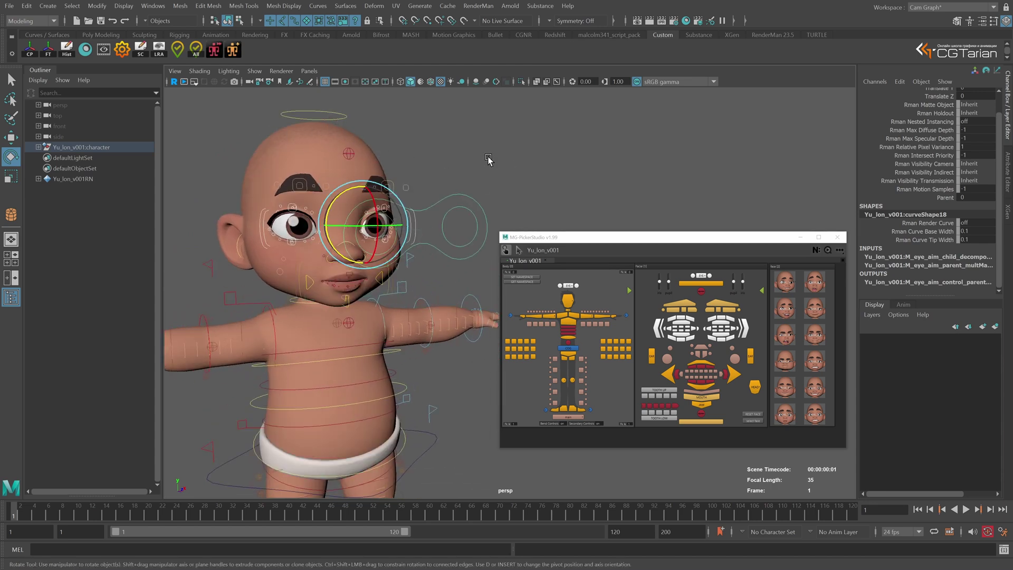
{"action": "right_click_drag", "start_coordinate": [449, 323], "coordinate": [364, 317], "text": "alt"}
{"action": "middle_click_drag", "start_coordinate": [322, 329], "coordinate": [352, 284], "text": "alt"}
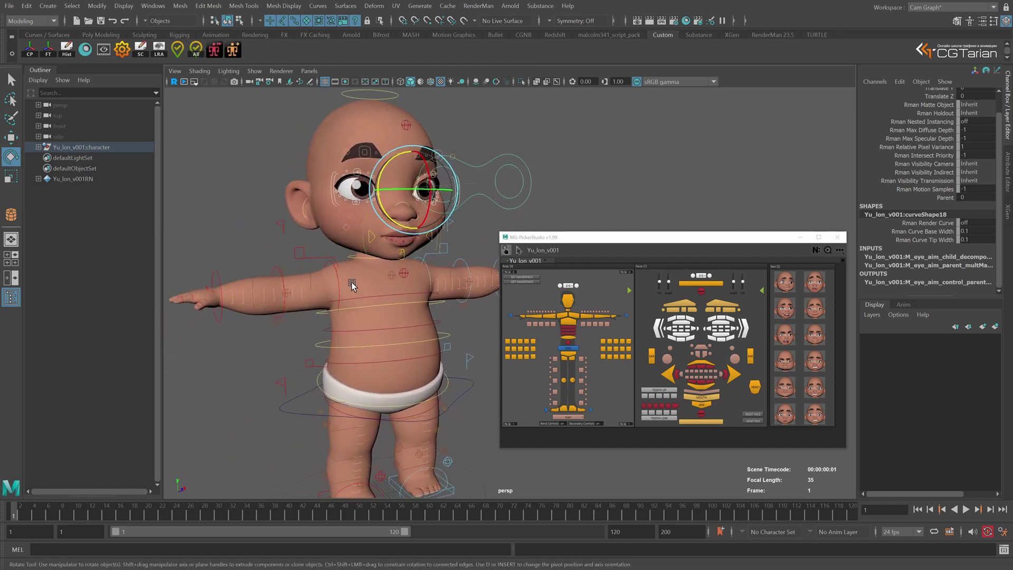
{"action": "left_click", "coordinate": [341, 290]}
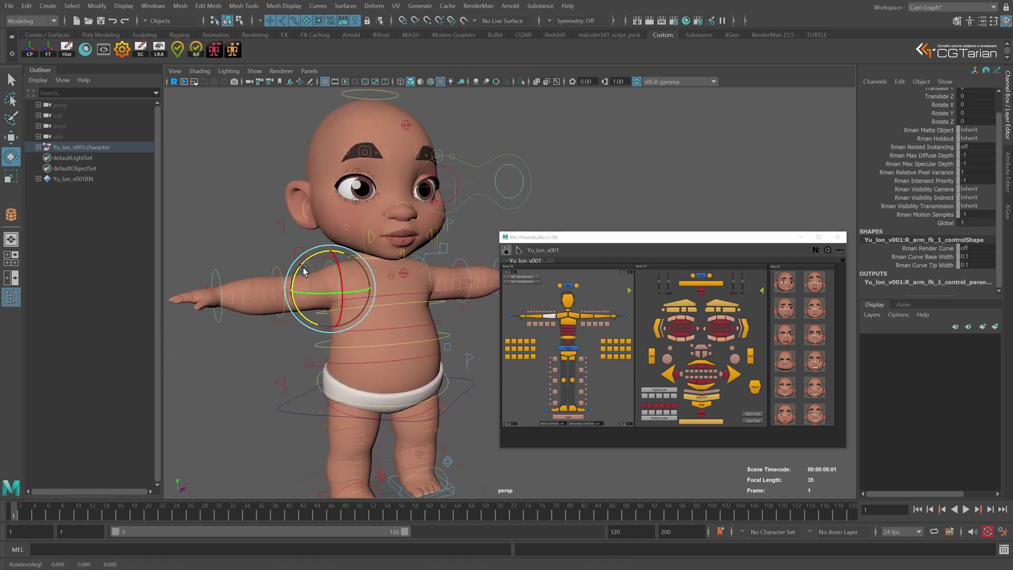
{"action": "left_click_drag", "start_coordinate": [303, 267], "coordinate": [343, 309]}
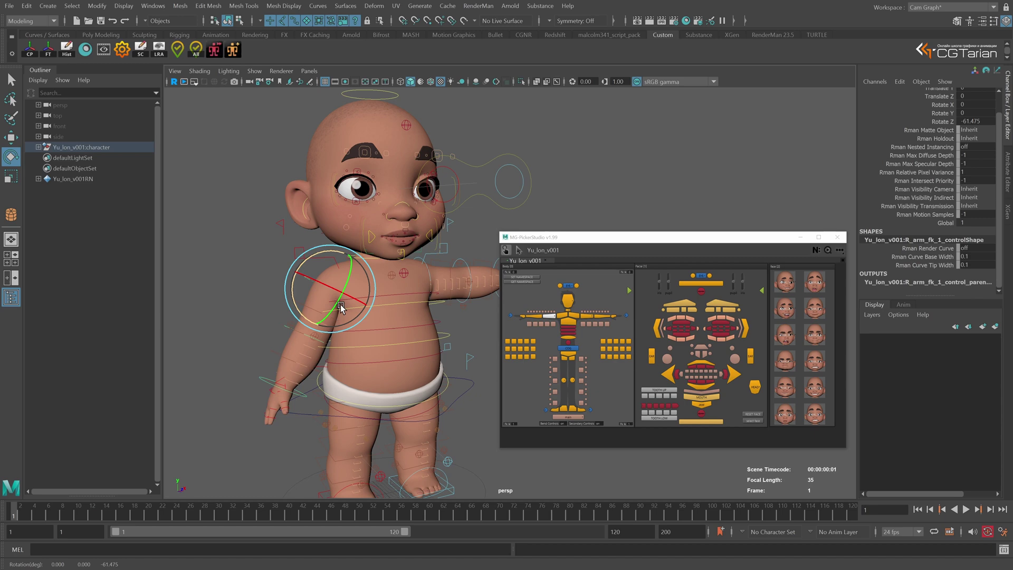
{"action": "left_click_drag", "start_coordinate": [437, 333], "coordinate": [430, 333], "text": "alt"}
{"action": "left_click", "coordinate": [441, 317]}
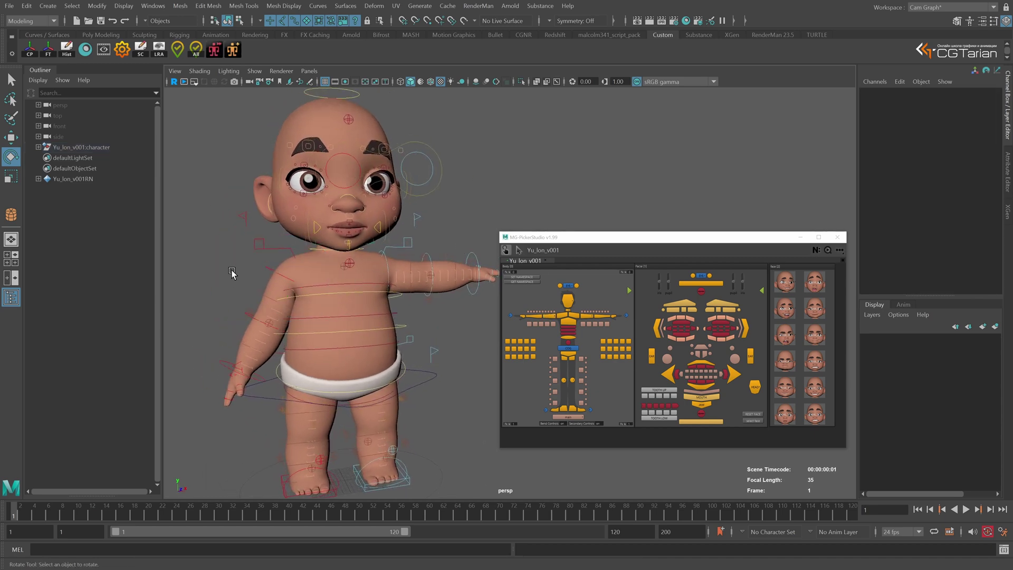
Step: Flip the arm pose from R_arm_fk_1_control, and mirror the lowered left arm onto the right with L_arm_fk_1_control
{"action": "right_click", "coordinate": [272, 271]}
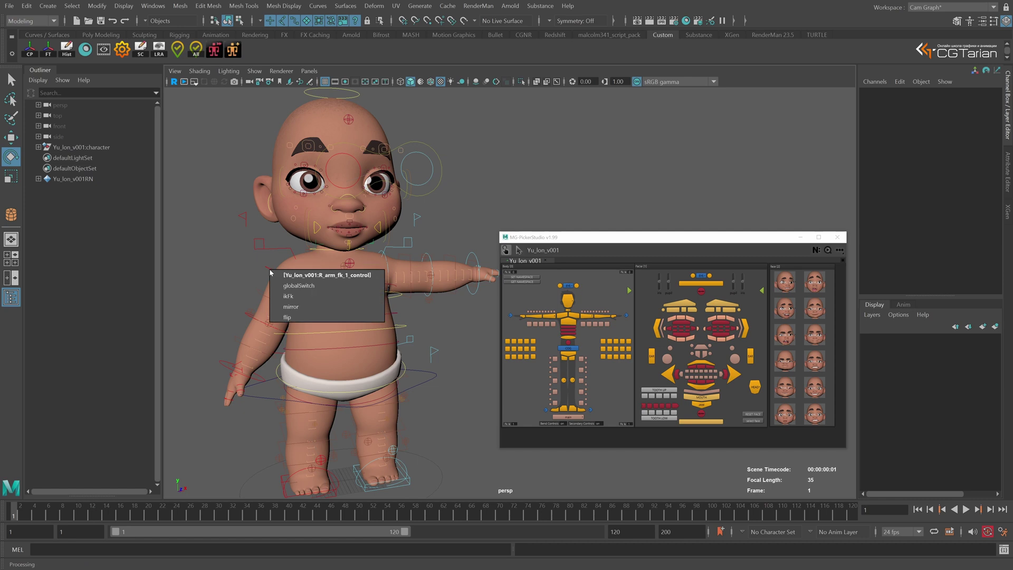
{"action": "left_click", "coordinate": [292, 317]}
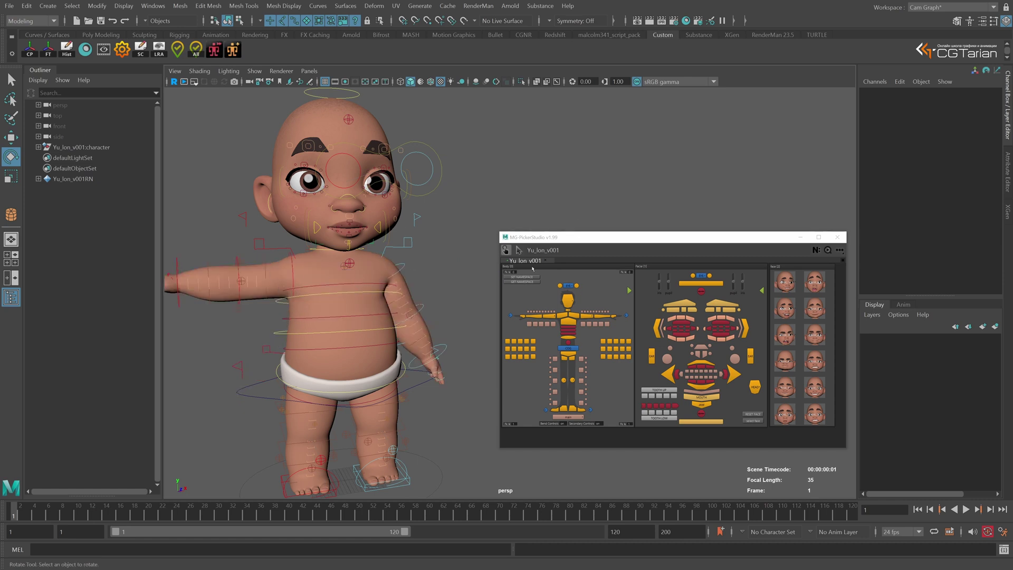
{"action": "right_click", "coordinate": [404, 268]}
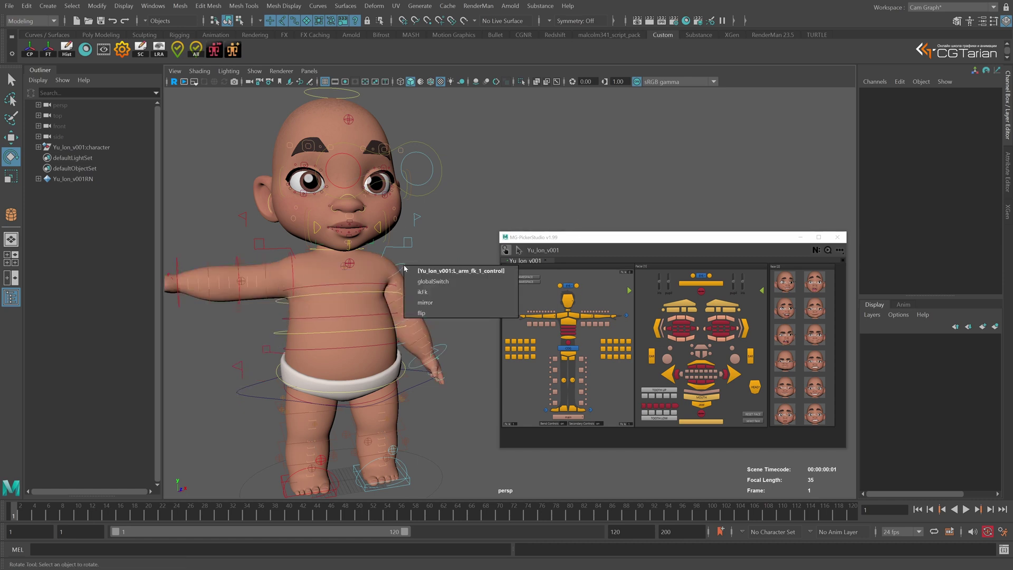
{"action": "left_click", "coordinate": [430, 305]}
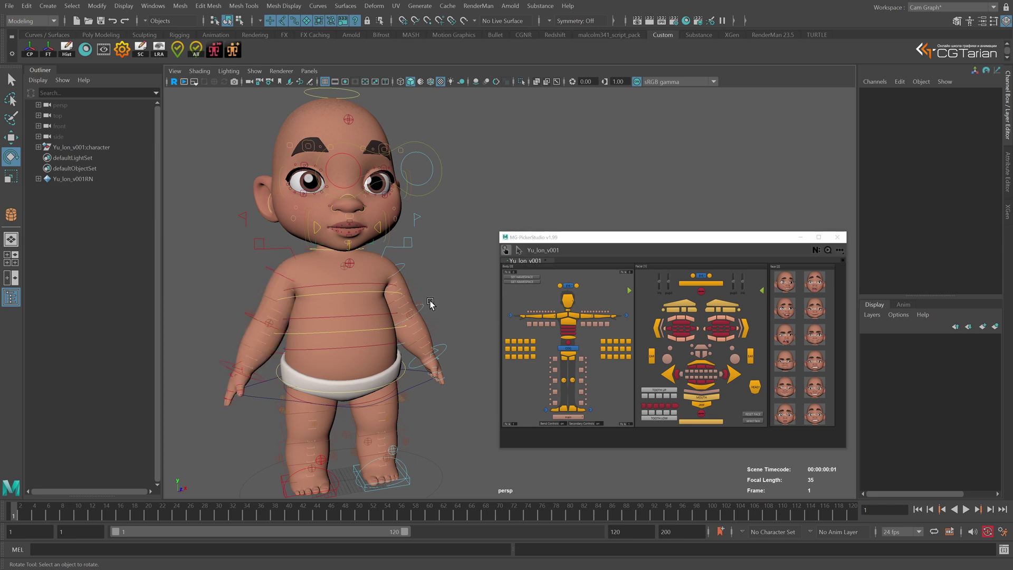
Step: Switch the left arm from FK to IK with ikFk, and try moving L_arm_ik_control at the wrist
{"action": "right_click", "coordinate": [403, 268]}
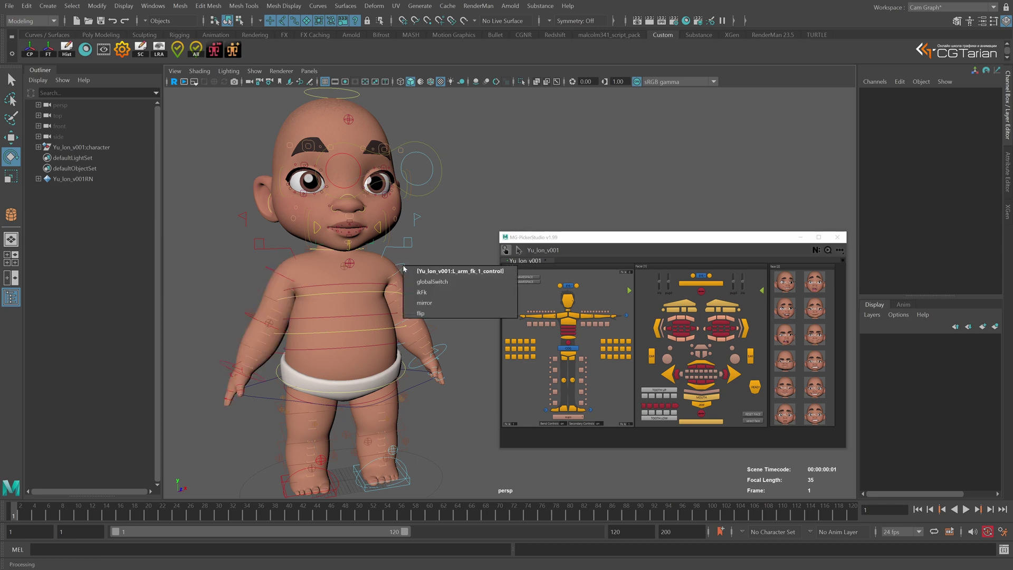
{"action": "left_click", "coordinate": [431, 293]}
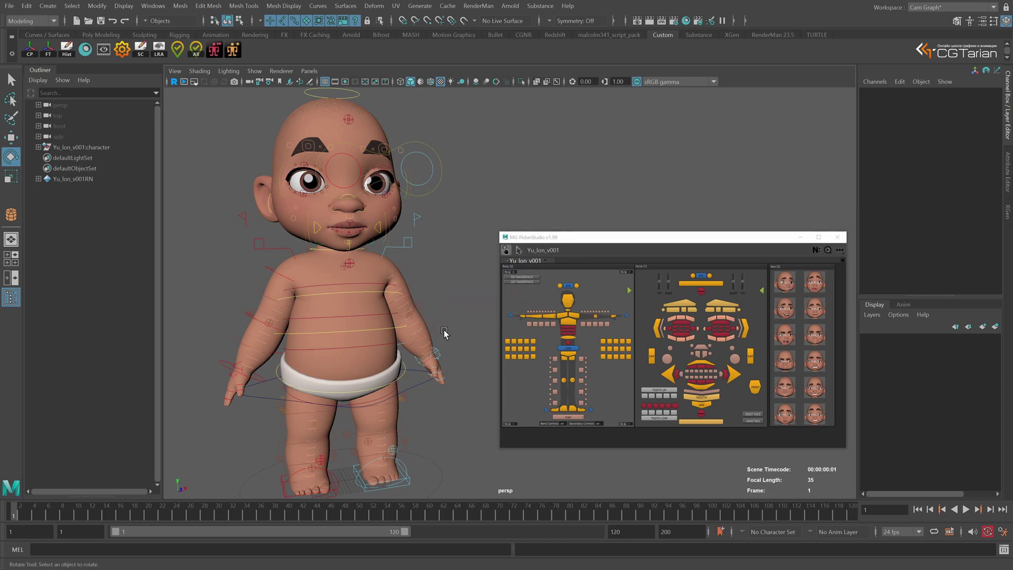
{"action": "left_click_drag", "start_coordinate": [396, 406], "coordinate": [347, 376], "text": "alt"}
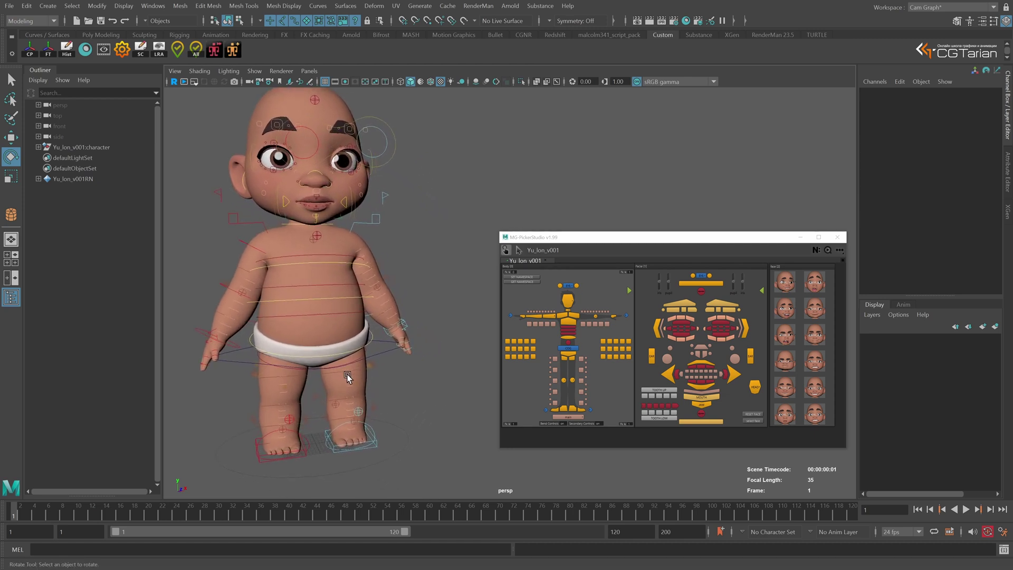
{"action": "left_click", "coordinate": [408, 327]}
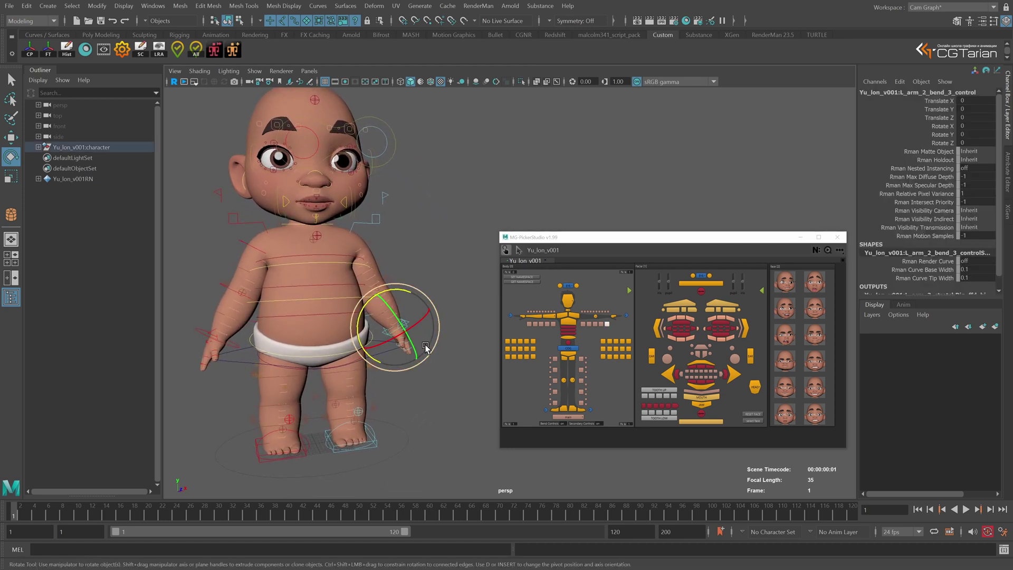
{"action": "key", "text": "w"}
{"action": "left_click_drag", "start_coordinate": [441, 375], "coordinate": [462, 364]}
{"action": "left_click", "coordinate": [399, 323]}
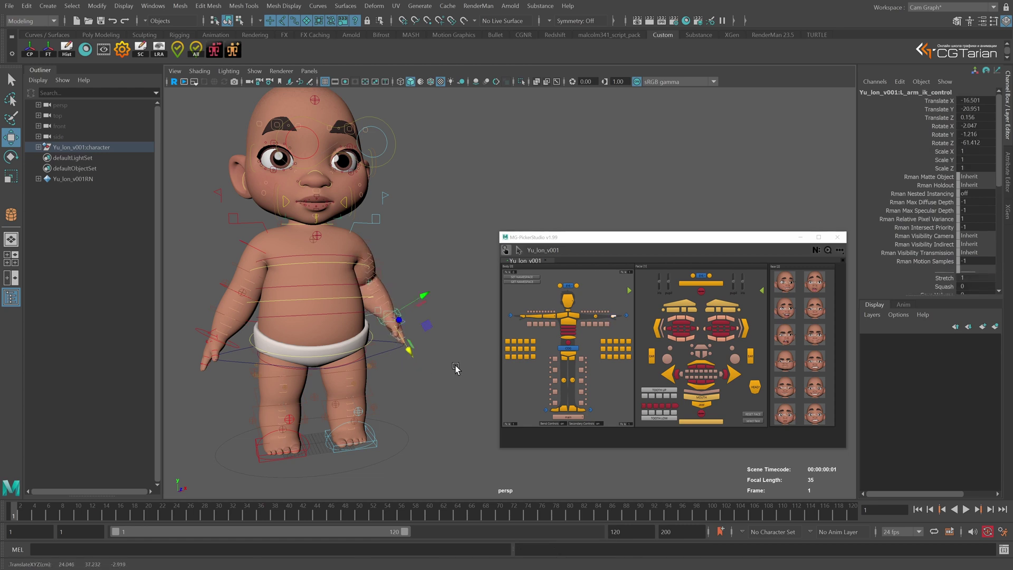
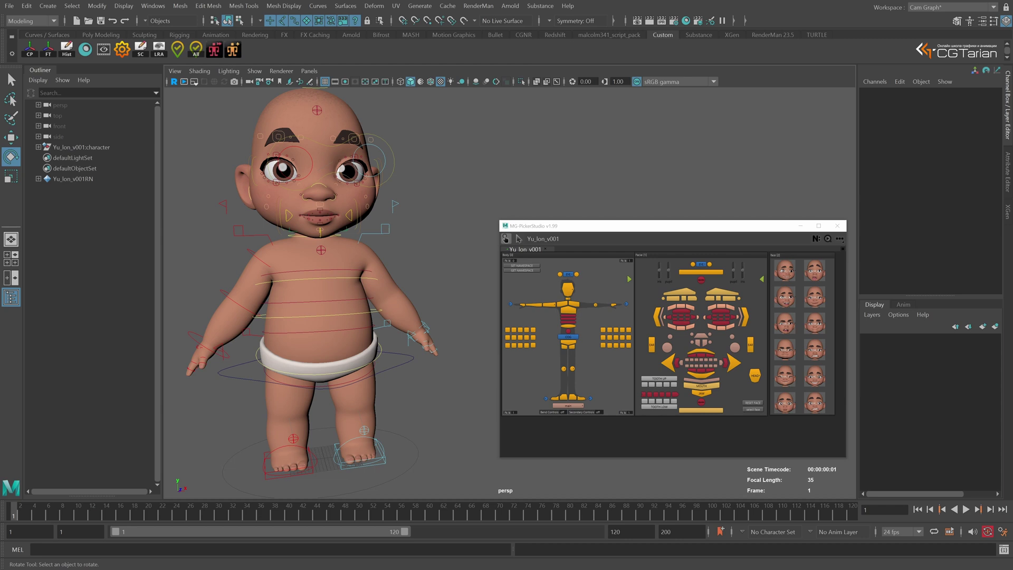
Step: Move L_arm_ik_control in against the left hip, to about X -23.6, Y -23.8, Z 5.9
{"action": "left_click", "coordinate": [428, 330]}
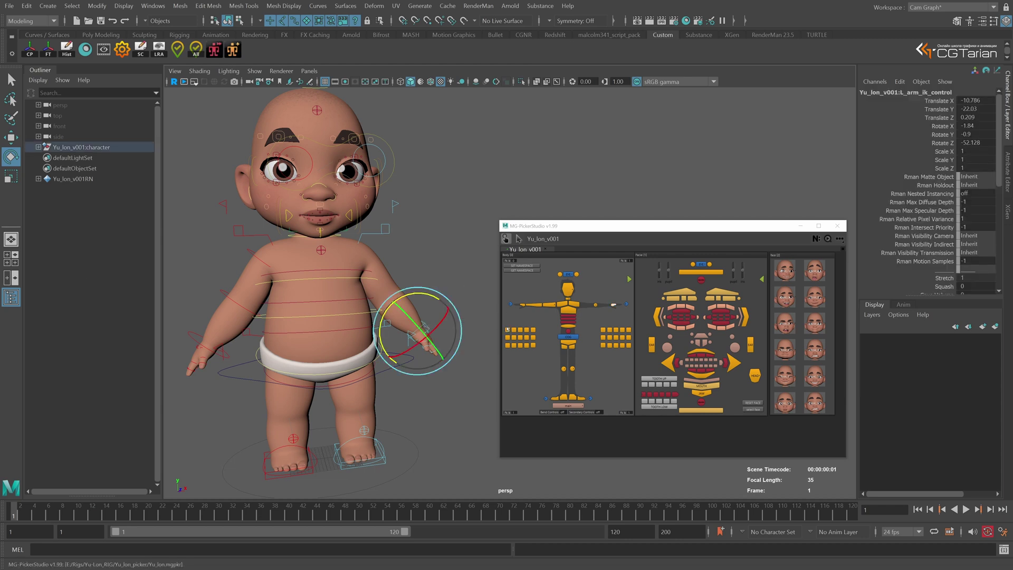
{"action": "key", "text": "w"}
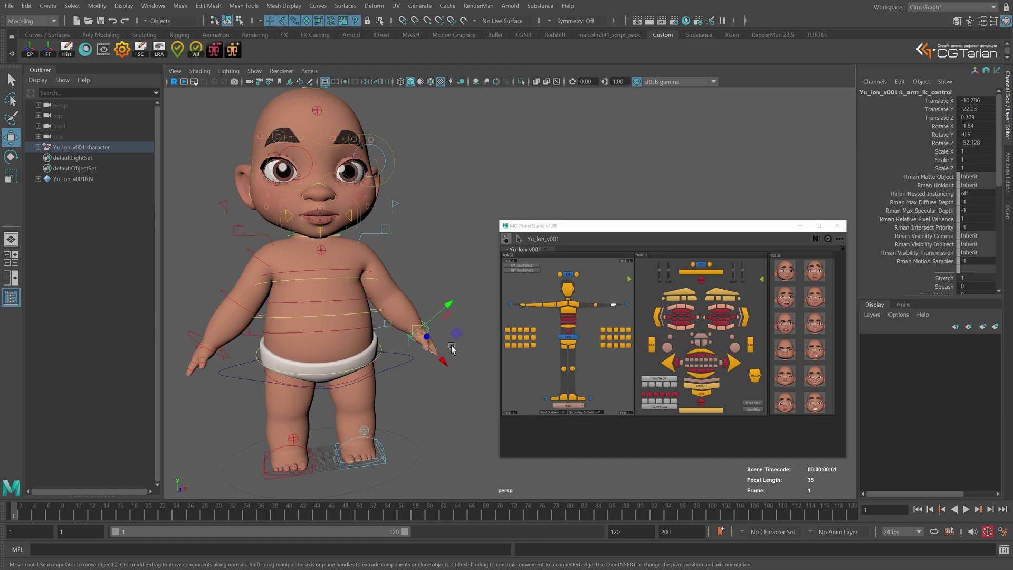
{"action": "mouse_move", "coordinate": [409, 338]}
{"action": "left_mouse_down"}
{"action": "mouse_move", "coordinate": [459, 362]}
{"action": "mouse_move", "coordinate": [418, 355]}
{"action": "left_mouse_up"}
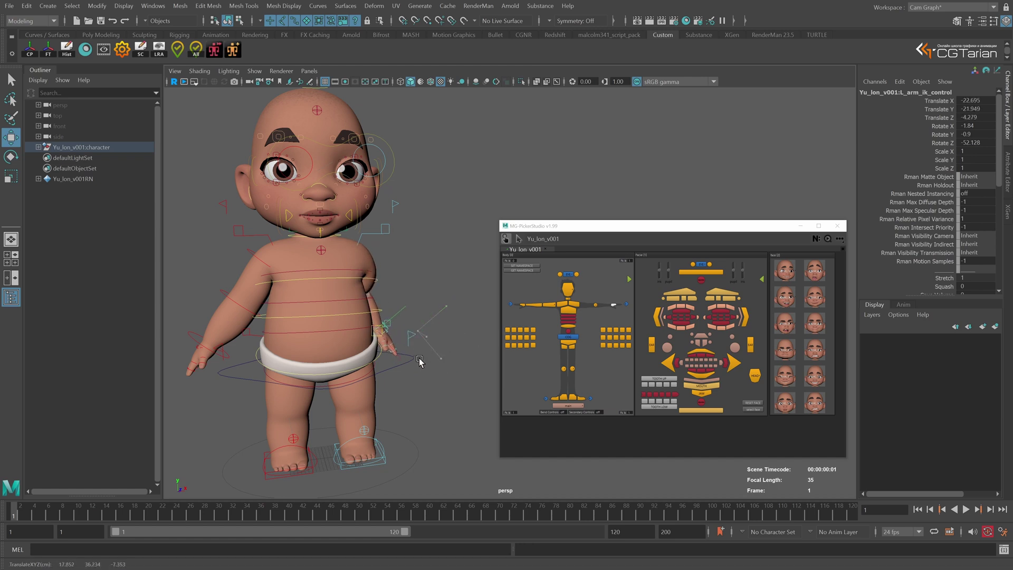
{"action": "left_click_drag", "start_coordinate": [416, 393], "coordinate": [367, 394], "text": "alt"}
{"action": "middle_click_drag", "start_coordinate": [441, 384], "coordinate": [420, 385]}
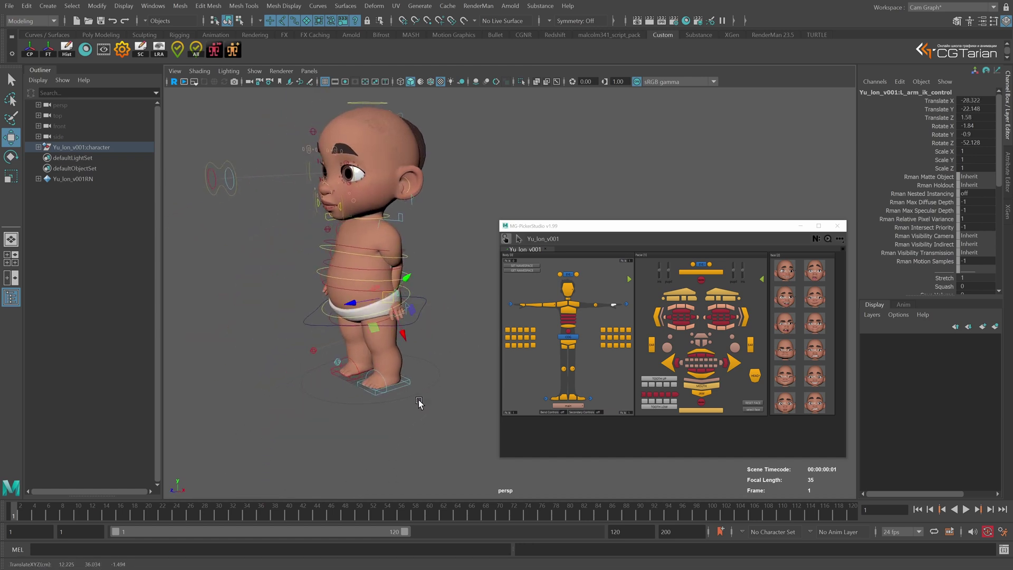
{"action": "left_click_drag", "start_coordinate": [436, 393], "coordinate": [413, 389], "text": "alt"}
{"action": "mouse_move", "coordinate": [431, 389]}
{"action": "middle_mouse_down"}
{"action": "mouse_move", "coordinate": [416, 395]}
{"action": "mouse_move", "coordinate": [428, 391]}
{"action": "middle_mouse_up"}
{"action": "left_click_drag", "start_coordinate": [415, 397], "coordinate": [470, 387], "text": "alt"}
{"action": "middle_click_drag", "start_coordinate": [421, 386], "coordinate": [439, 384]}
{"action": "left_click_drag", "start_coordinate": [429, 375], "coordinate": [389, 386], "text": "alt"}
Step: Move L_arm_ik_polevector_control outward to about X 14.8, Y -3.7, Z 4.8 to point the left elbow away from the body
{"action": "left_click", "coordinate": [389, 282]}
{"action": "mouse_move", "coordinate": [410, 285]}
{"action": "left_mouse_down"}
{"action": "mouse_move", "coordinate": [444, 289]}
{"action": "mouse_move", "coordinate": [426, 287]}
{"action": "left_mouse_up"}
{"action": "left_click_drag", "start_coordinate": [409, 327], "coordinate": [494, 250], "text": "alt"}
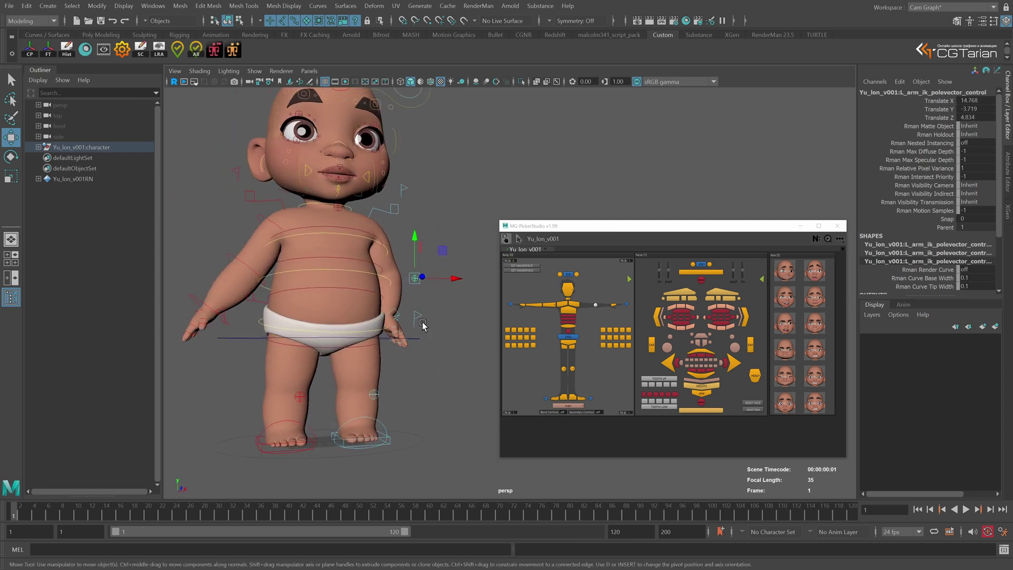
Step: Rotate L_arm_ik_control to about -90 degrees in Z, and adjust the hand's position on the hip
{"action": "left_click", "coordinate": [397, 316]}
{"action": "key", "text": "e"}
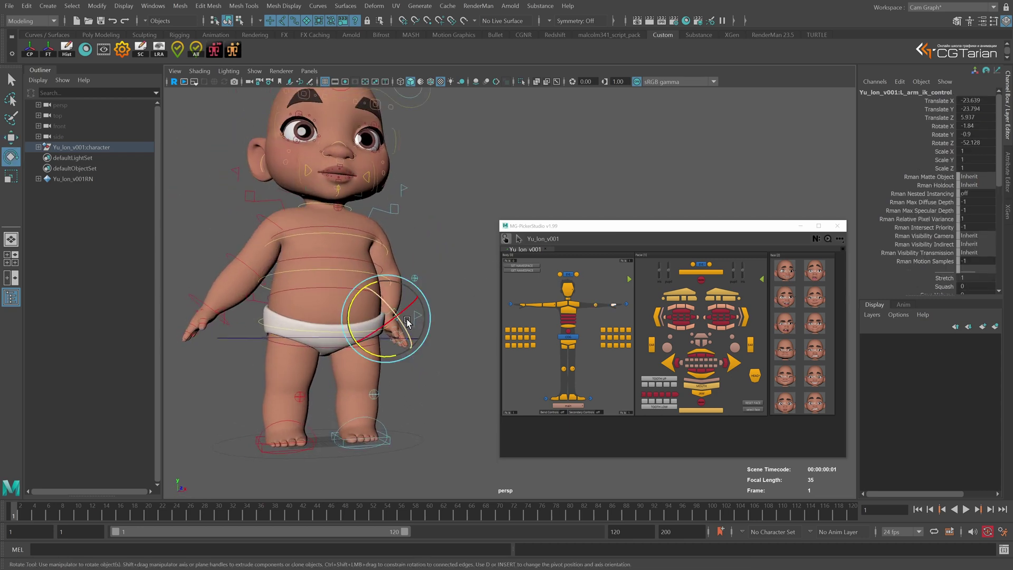
{"action": "left_click_drag", "start_coordinate": [356, 311], "coordinate": [373, 287]}
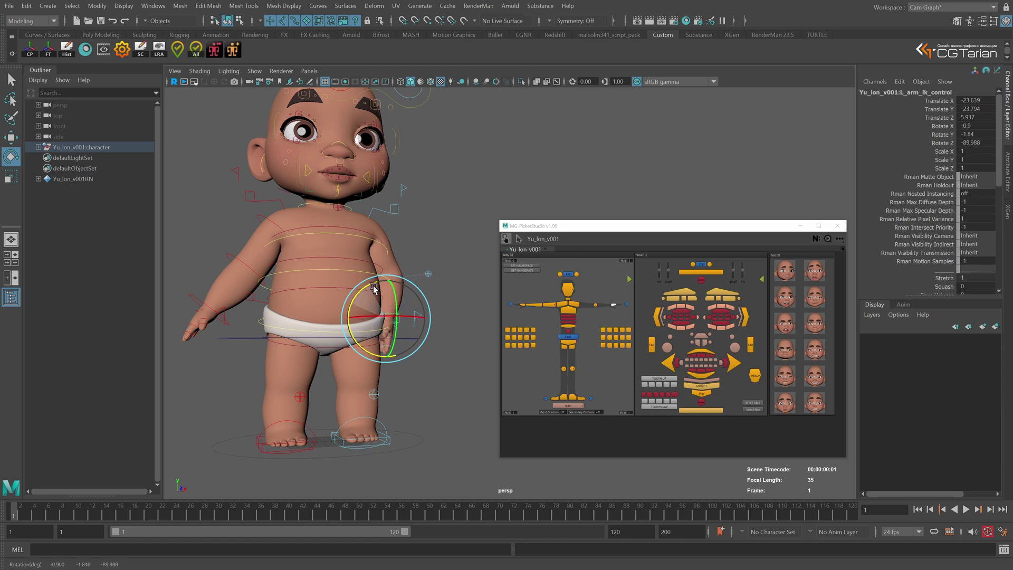
{"action": "key", "text": "w"}
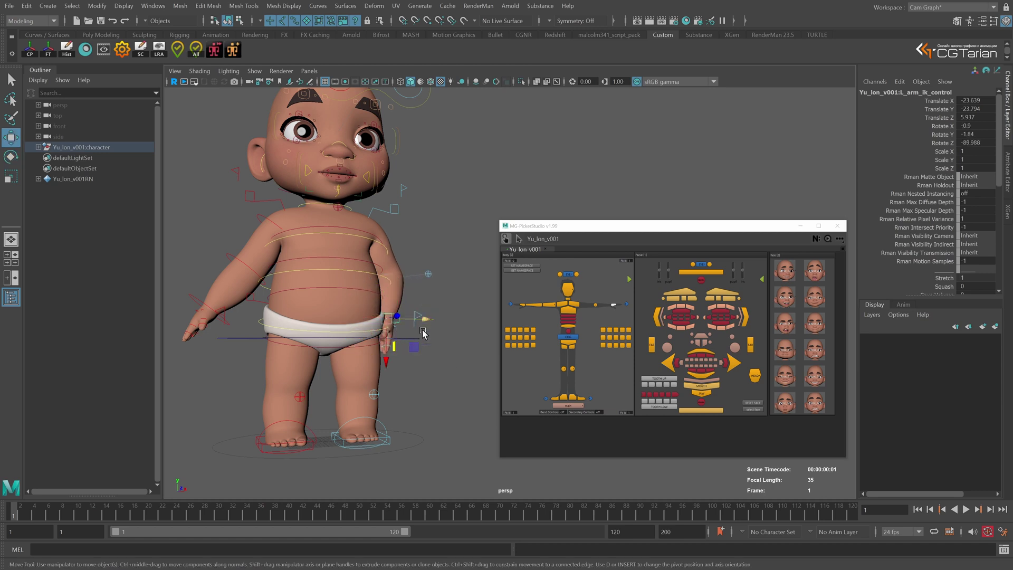
{"action": "middle_click_drag", "start_coordinate": [460, 375], "coordinate": [459, 359]}
Step: Try rotating M_spine_pelvis_control about 7.2 degrees in Z, undo the rotation and clear the selection
{"action": "left_click_drag", "start_coordinate": [440, 384], "coordinate": [316, 372], "text": "alt"}
{"action": "left_click", "coordinate": [257, 345]}
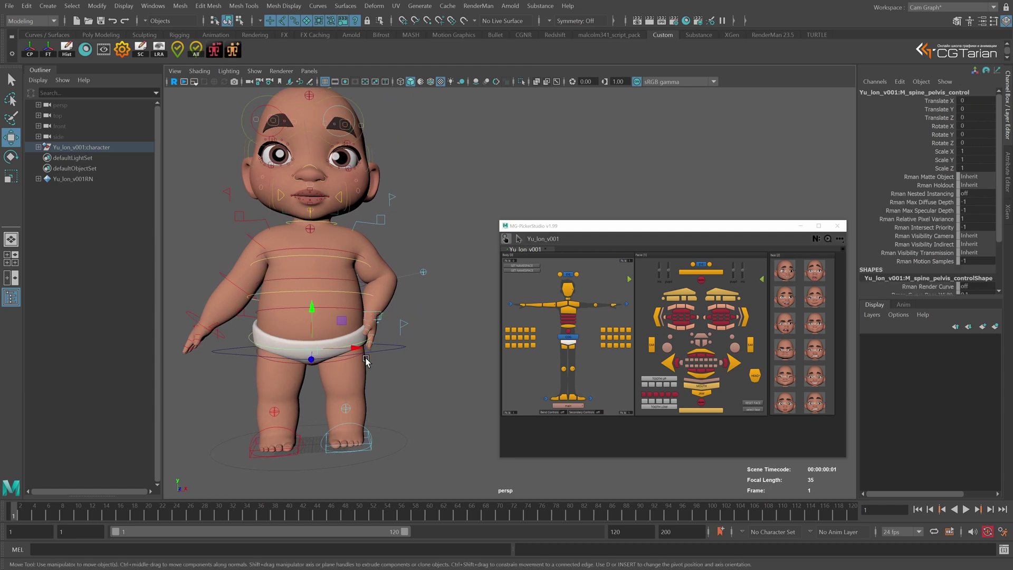
{"action": "key", "text": "e"}
{"action": "left_click_drag", "start_coordinate": [343, 345], "coordinate": [324, 315]}
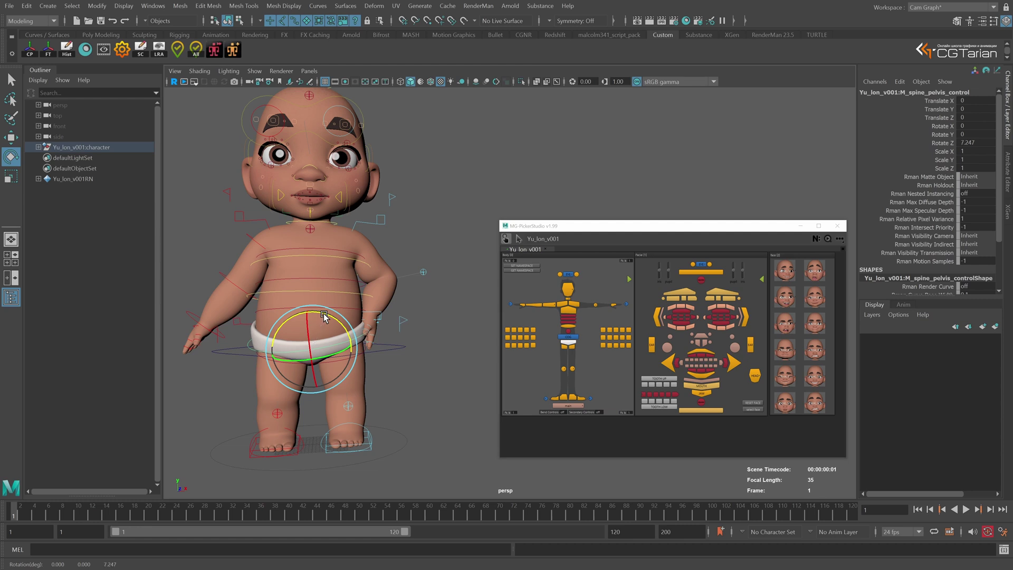
{"action": "key", "text": "ctrl+z"}
{"action": "right_click_drag", "start_coordinate": [454, 287], "coordinate": [454, 351], "text": "alt"}
{"action": "middle_click_drag", "start_coordinate": [406, 339], "coordinate": [452, 305], "text": "alt"}
{"action": "left_click_drag", "start_coordinate": [443, 312], "coordinate": [428, 327], "text": "alt"}
{"action": "left_click", "coordinate": [441, 282]}
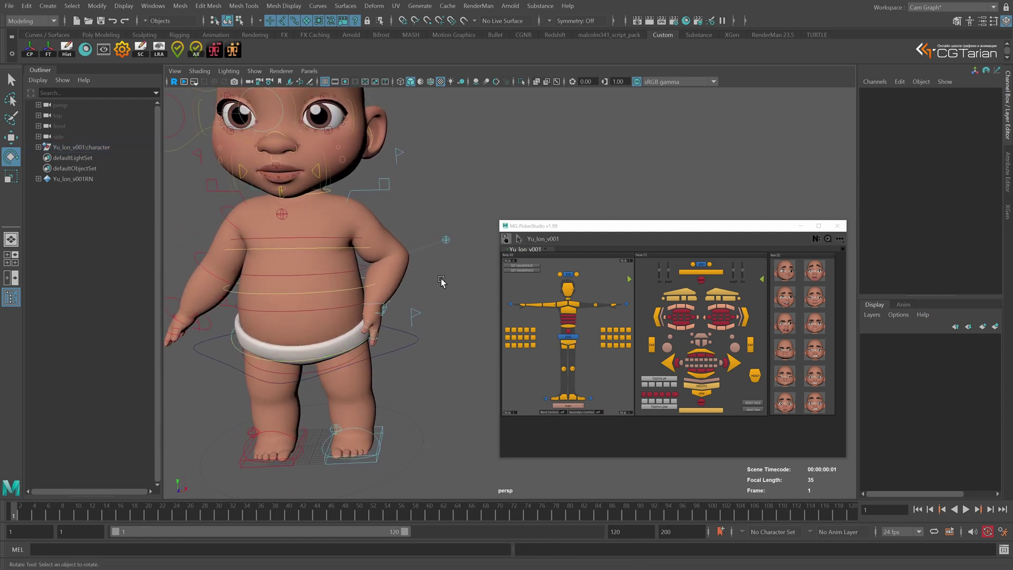
Step: Add M_spine_pelvis_control as a dynamic parent of L_arm_ik_control, and try a pelvis rotation of about 5.9 degrees in Z before undoing it
{"action": "left_click", "coordinate": [328, 358]}
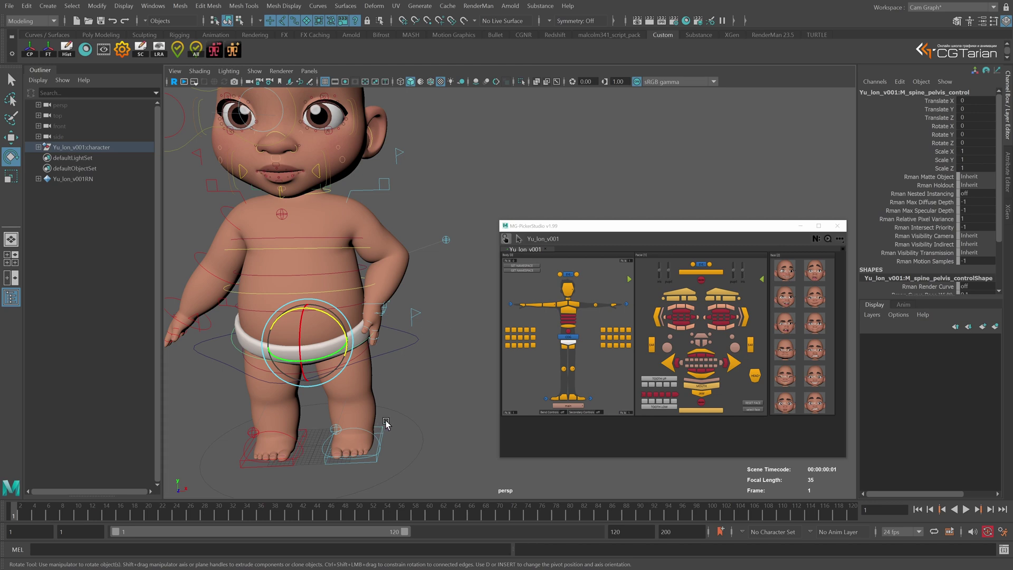
{"action": "right_click", "coordinate": [373, 306]}
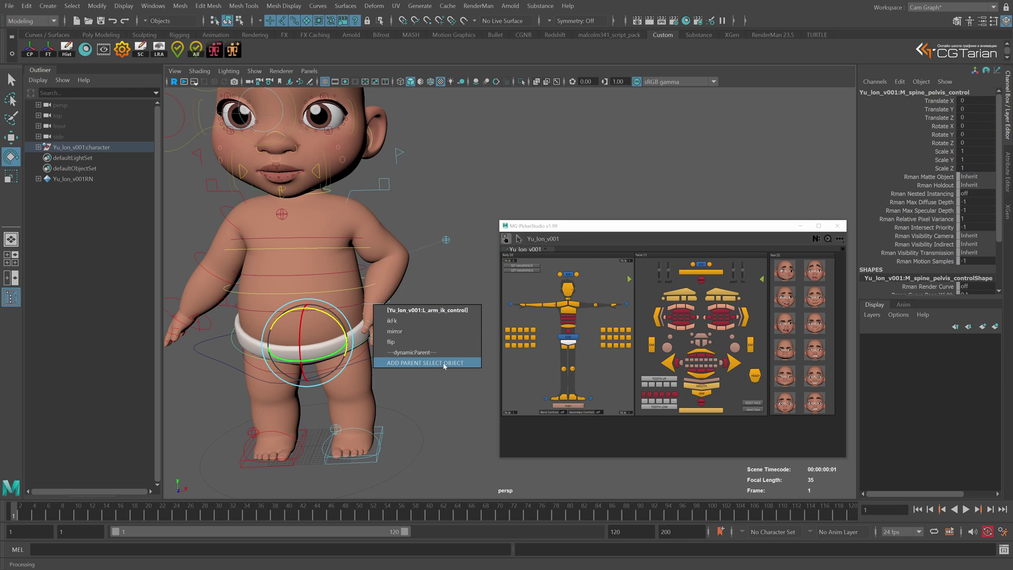
{"action": "left_click", "coordinate": [426, 363]}
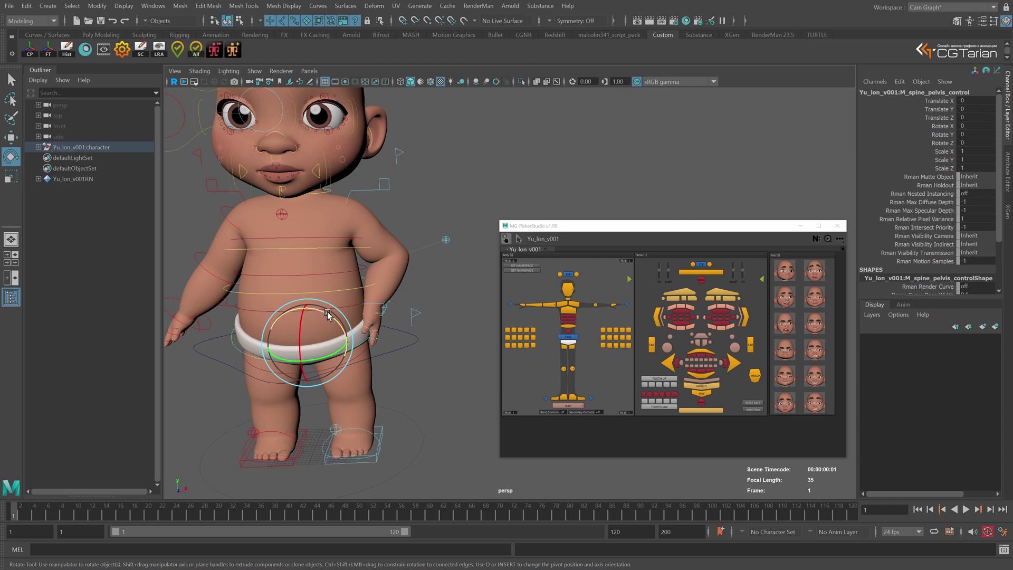
{"action": "mouse_move", "coordinate": [323, 310]}
{"action": "left_mouse_down"}
{"action": "mouse_move", "coordinate": [335, 318]}
{"action": "mouse_move", "coordinate": [322, 312]}
{"action": "left_mouse_up"}
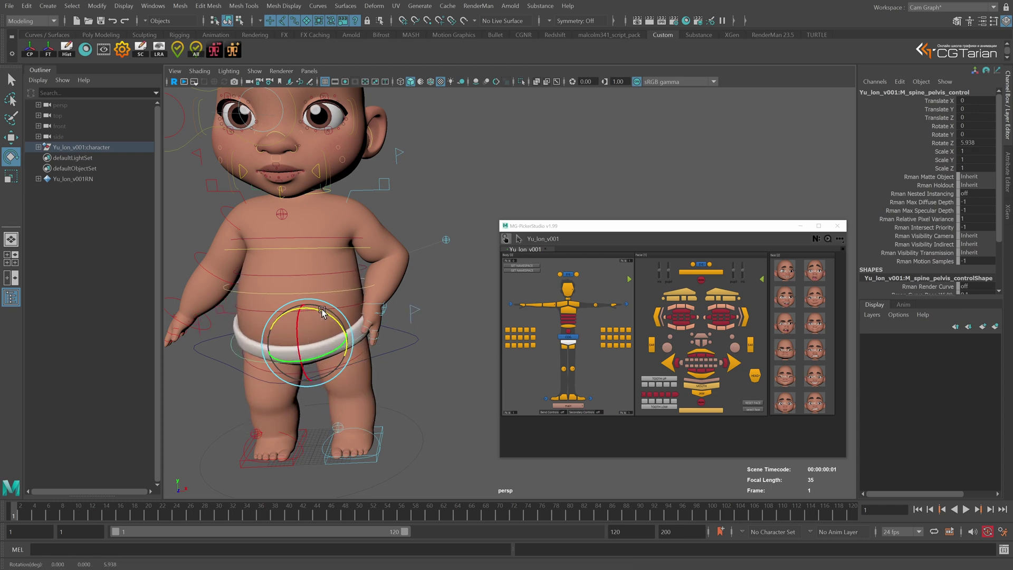
{"action": "key", "text": "ctrl+z"}
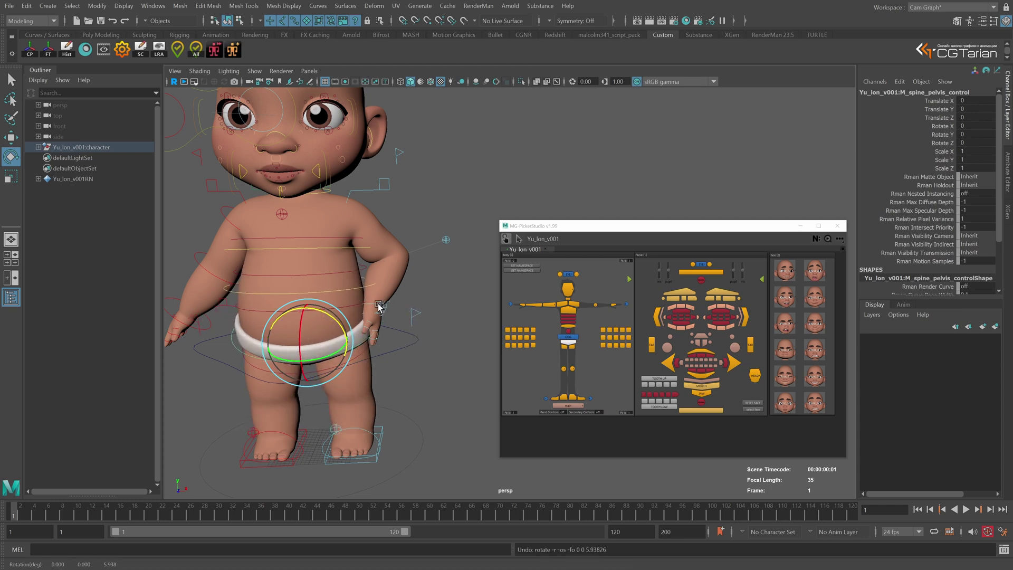
Step: Switch L_arm_ik_control's dynamic parent to M_spine_pelvis_control, and test it with an undone pelvis rotation of about -19 degrees in Z
{"action": "right_click", "coordinate": [378, 306]}
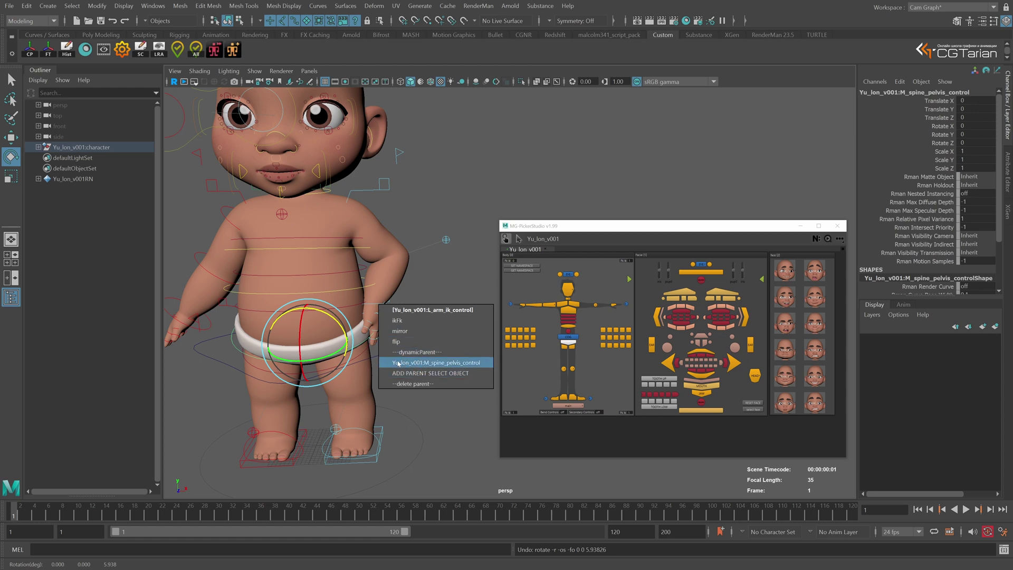
{"action": "left_click", "coordinate": [424, 362]}
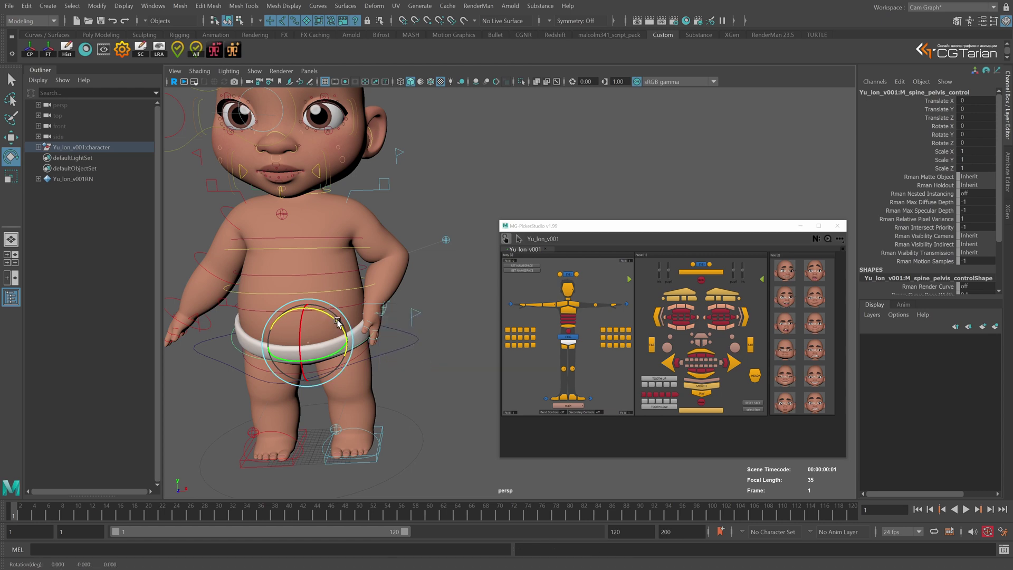
{"action": "left_click_drag", "start_coordinate": [325, 308], "coordinate": [339, 317]}
{"action": "key", "text": "ctrl+z"}
Step: Delete the pelvis dynamic parent from L_arm_ik_control
{"action": "right_click", "coordinate": [382, 307]}
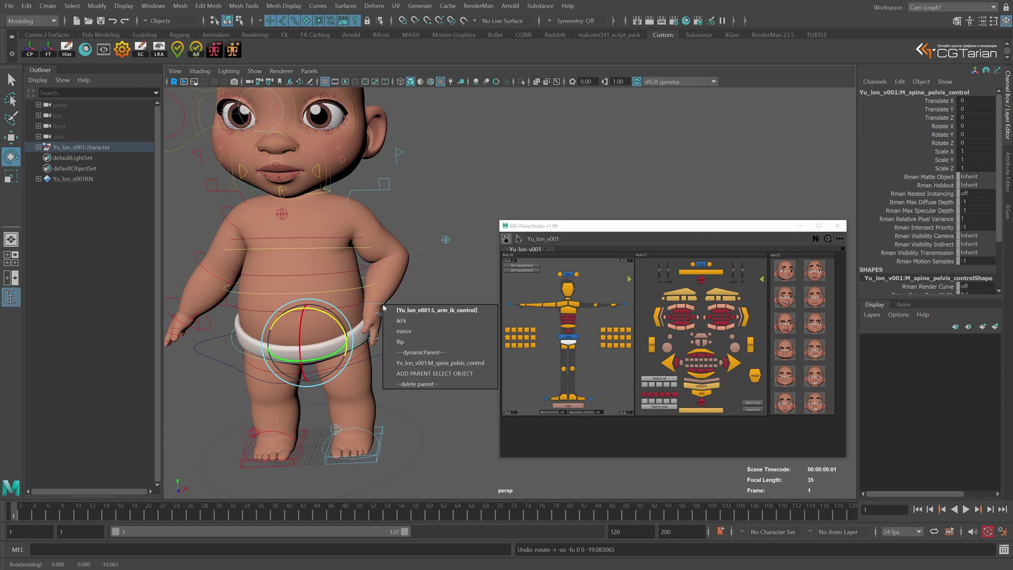
{"action": "left_click", "coordinate": [420, 385]}
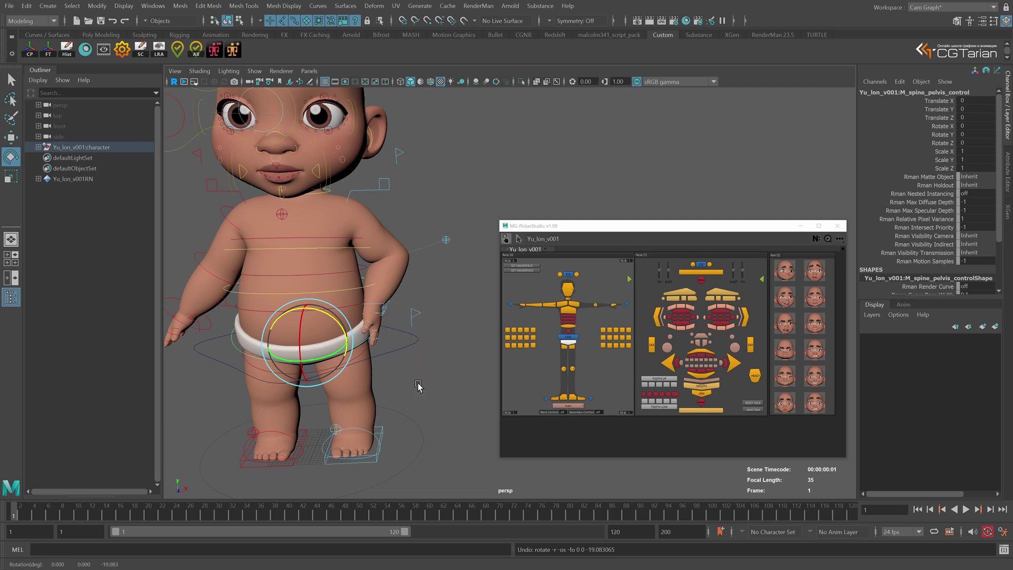
Step: Move L_arm_ik_control away from the hip to about X -12.6, Y -17.5, Z 5.6, and rotate it to about -25.9 degrees in Z
{"action": "left_click", "coordinate": [383, 309]}
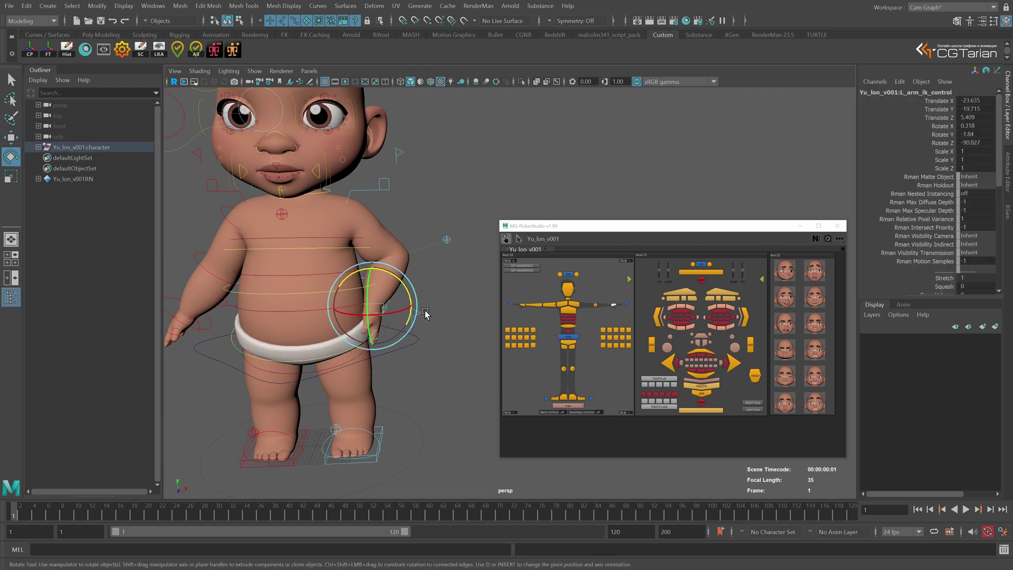
{"action": "key", "text": "w"}
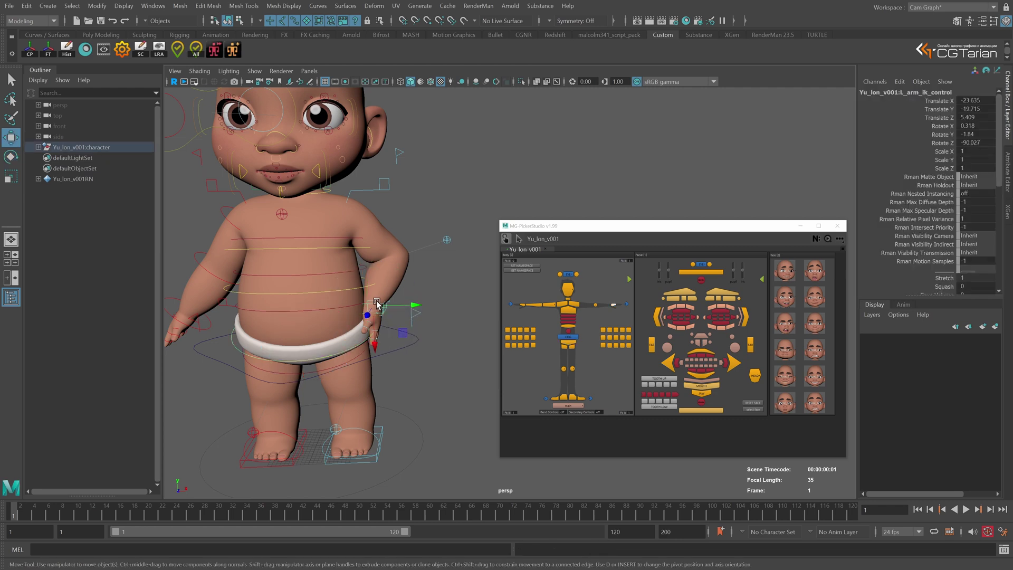
{"action": "left_click_drag", "start_coordinate": [375, 305], "coordinate": [437, 336]}
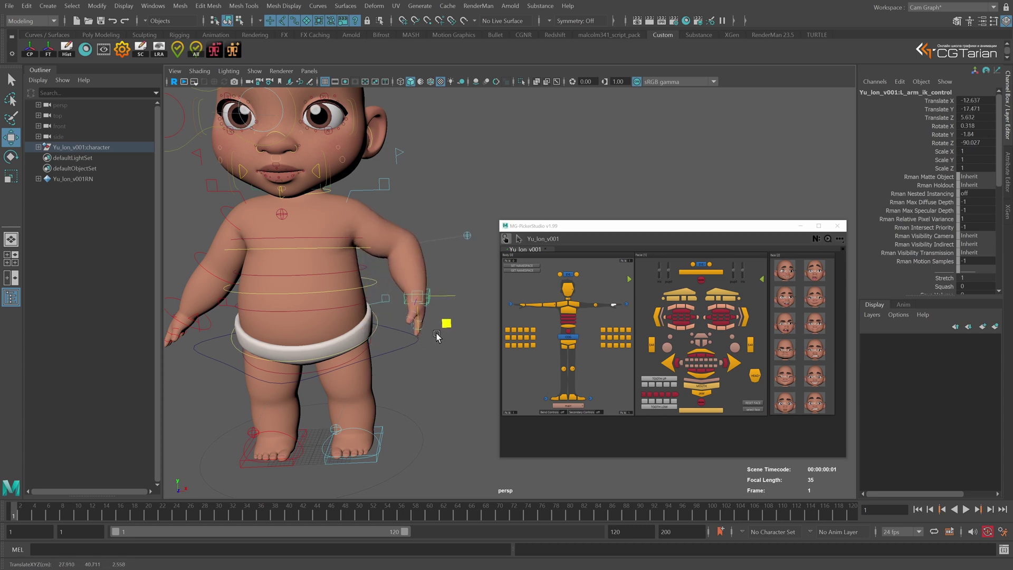
{"action": "key", "text": "e"}
{"action": "left_click_drag", "start_coordinate": [446, 272], "coordinate": [402, 250]}
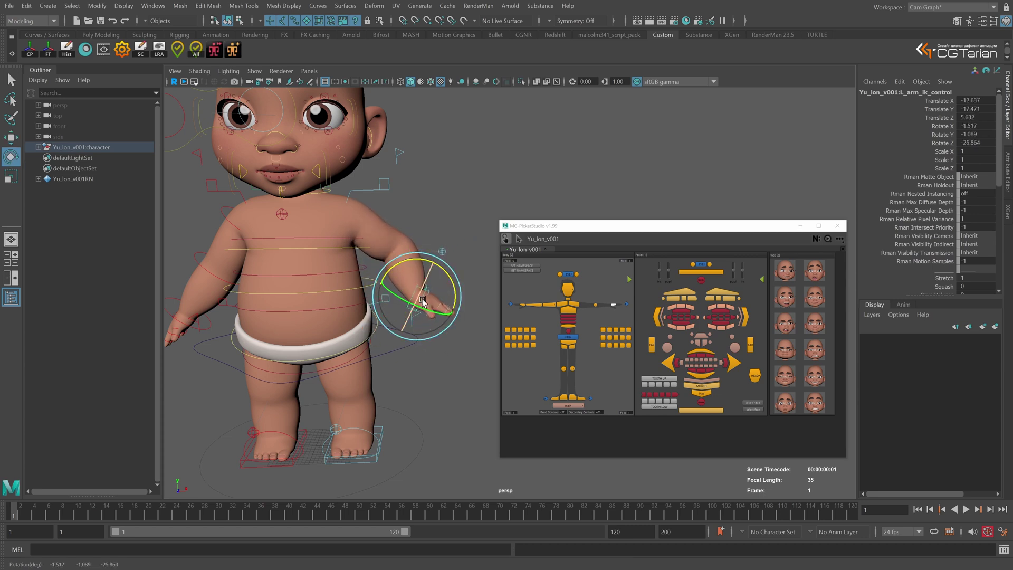
Step: Create a polygon cylinder and place it under the left hand at about X 31.6, Y 29, Z 3.3
{"action": "right_click_drag", "start_coordinate": [433, 401], "coordinate": [369, 362], "text": "alt"}
{"action": "middle_click_drag", "start_coordinate": [481, 386], "coordinate": [378, 359], "text": "alt"}
{"action": "left_click_drag", "start_coordinate": [378, 360], "coordinate": [383, 380], "text": "alt"}
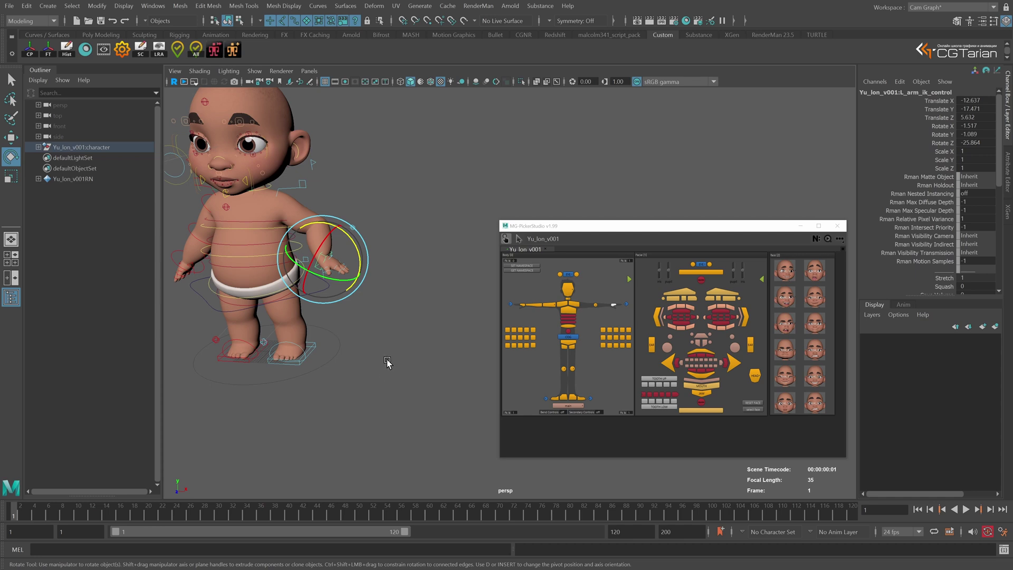
{"action": "left_click", "coordinate": [386, 360]}
{"action": "right_click_drag", "start_coordinate": [389, 362], "coordinate": [348, 365], "text": "shift"}
{"action": "left_click_drag", "start_coordinate": [330, 353], "coordinate": [359, 308]}
{"action": "left_click_drag", "start_coordinate": [359, 308], "coordinate": [384, 289], "text": "alt"}
{"action": "right_click_drag", "start_coordinate": [370, 290], "coordinate": [376, 364], "text": "alt"}
{"action": "middle_click_drag", "start_coordinate": [356, 304], "coordinate": [411, 308], "text": "alt"}
{"action": "right_click_drag", "start_coordinate": [410, 310], "coordinate": [397, 317], "text": "alt"}
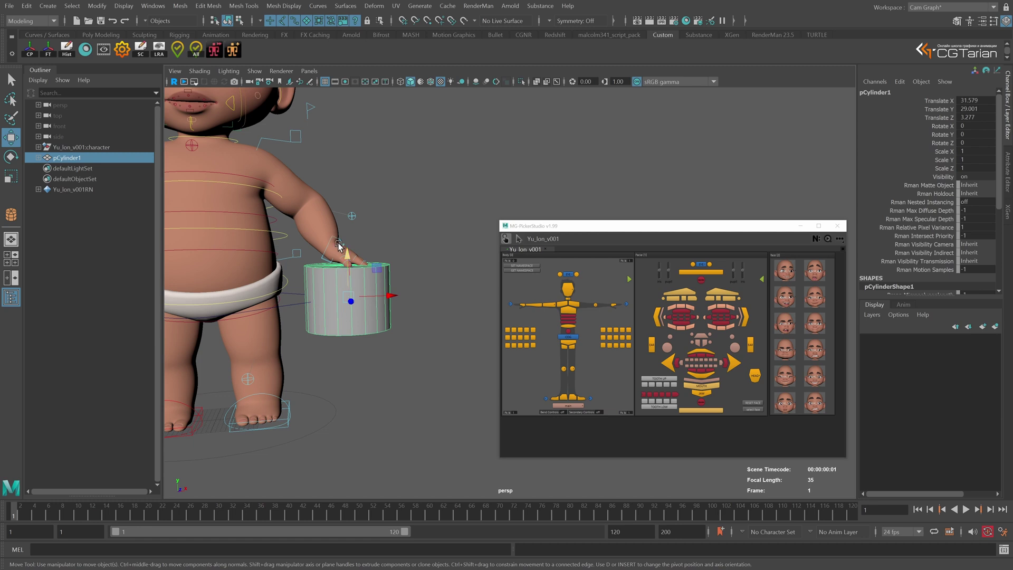
Step: Add pCylinder1 as a dynamic parent of L_arm_ik_control and switch the control to that parent
{"action": "right_click", "coordinate": [332, 240]}
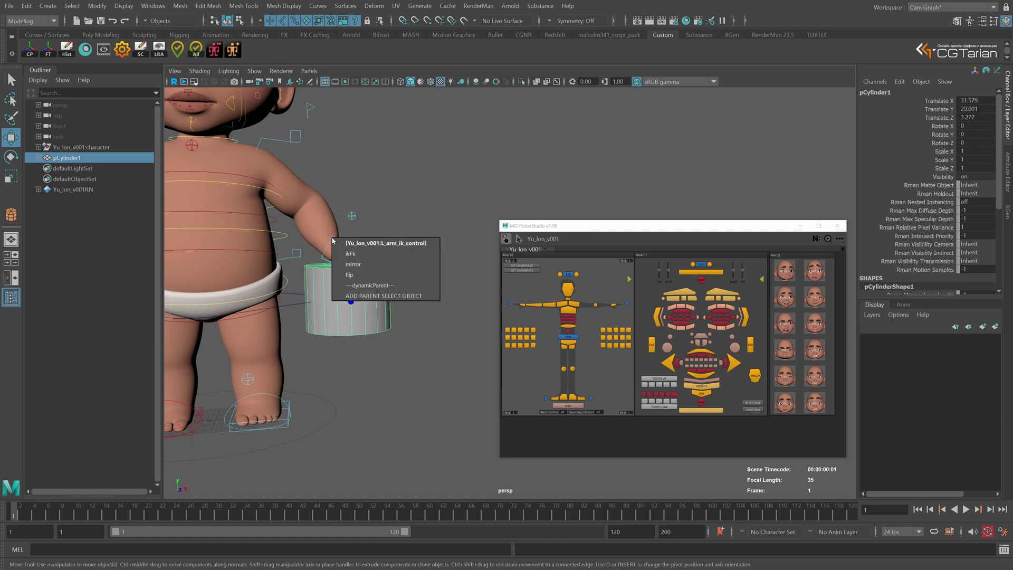
{"action": "left_click", "coordinate": [373, 296]}
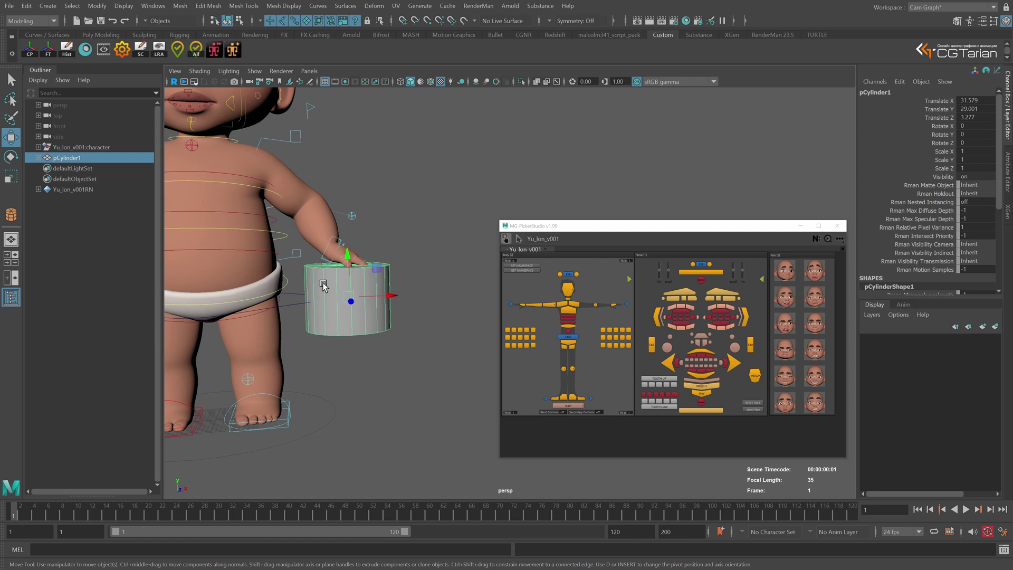
{"action": "right_click", "coordinate": [325, 255]}
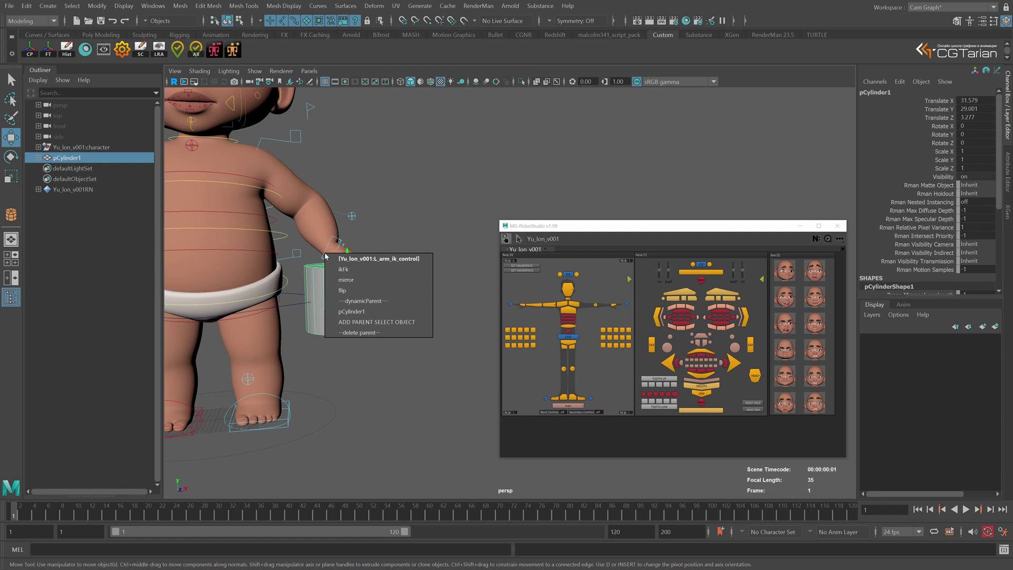
{"action": "left_click", "coordinate": [362, 312]}
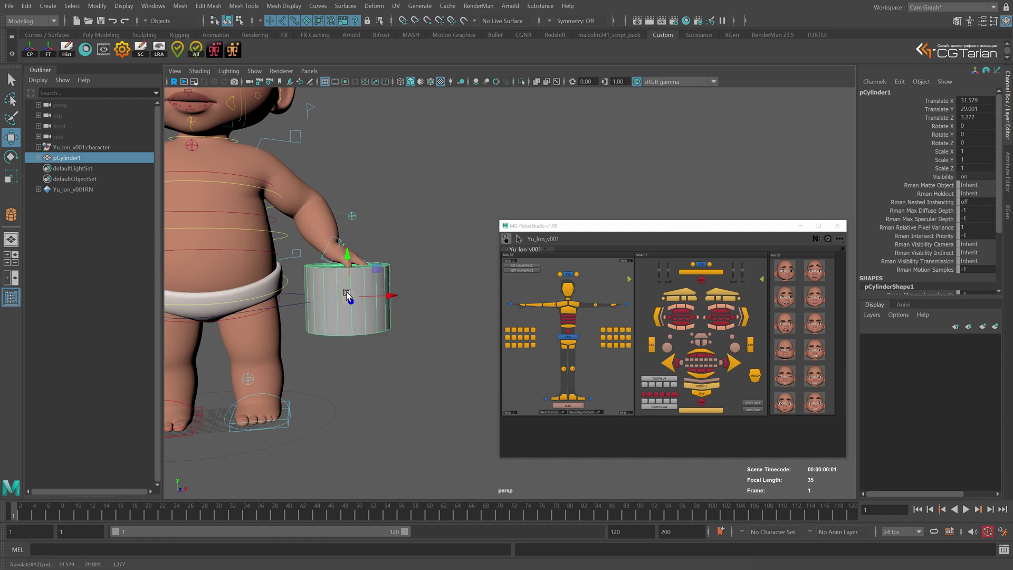
Step: Move the cylinder to about X 31.7, Y 27.6, Z 3.5 to test the attached hand, and delete L_arm_ik_control's dynamic parent
{"action": "left_click_drag", "start_coordinate": [349, 293], "coordinate": [370, 361]}
{"action": "right_click", "coordinate": [338, 245]}
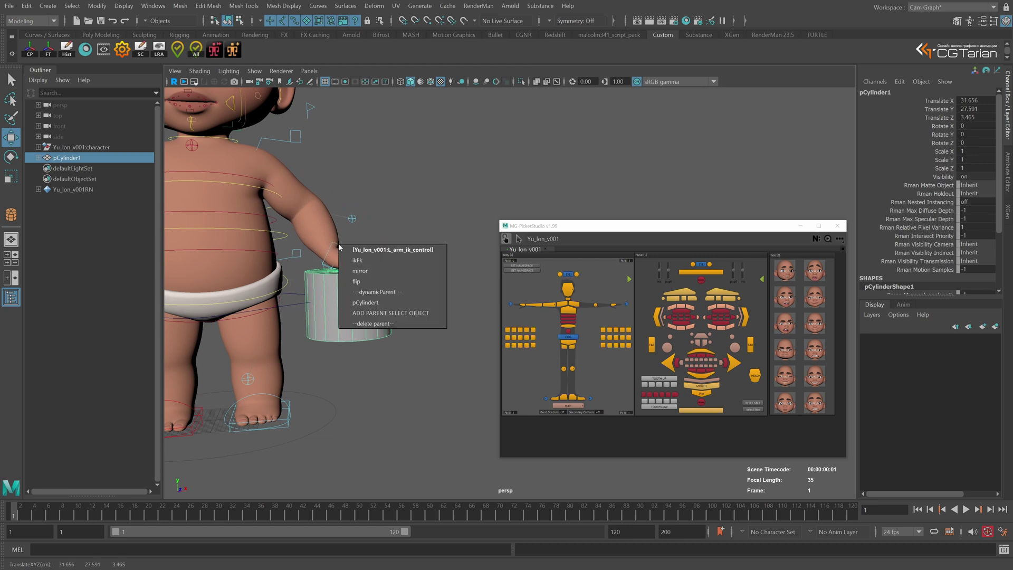
{"action": "left_click", "coordinate": [385, 324]}
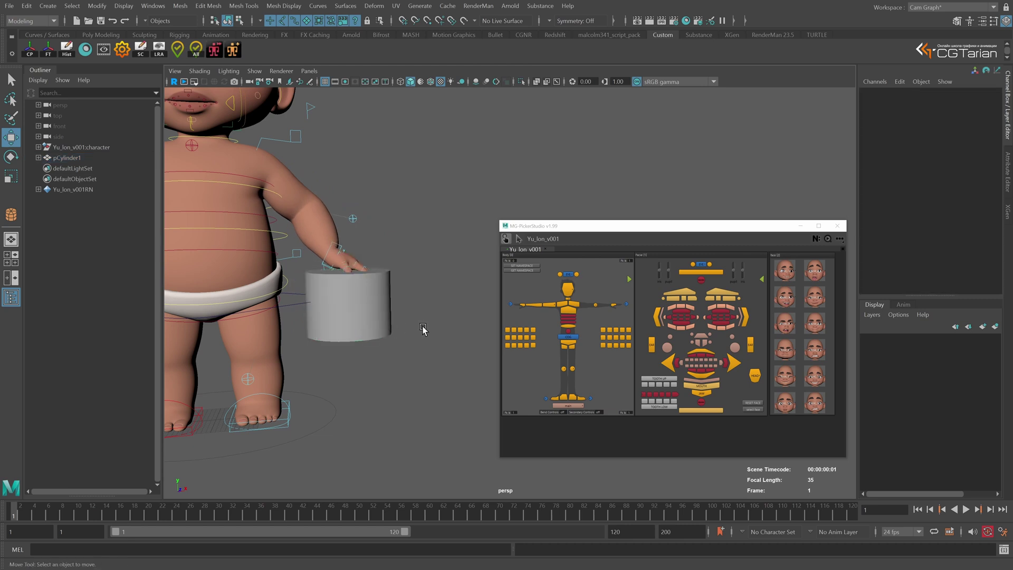
Step: Select the cylinder under the left hand and delete it from the scene
{"action": "left_click_drag", "start_coordinate": [423, 331], "coordinate": [468, 345], "text": "alt"}
{"action": "left_click", "coordinate": [446, 346]}
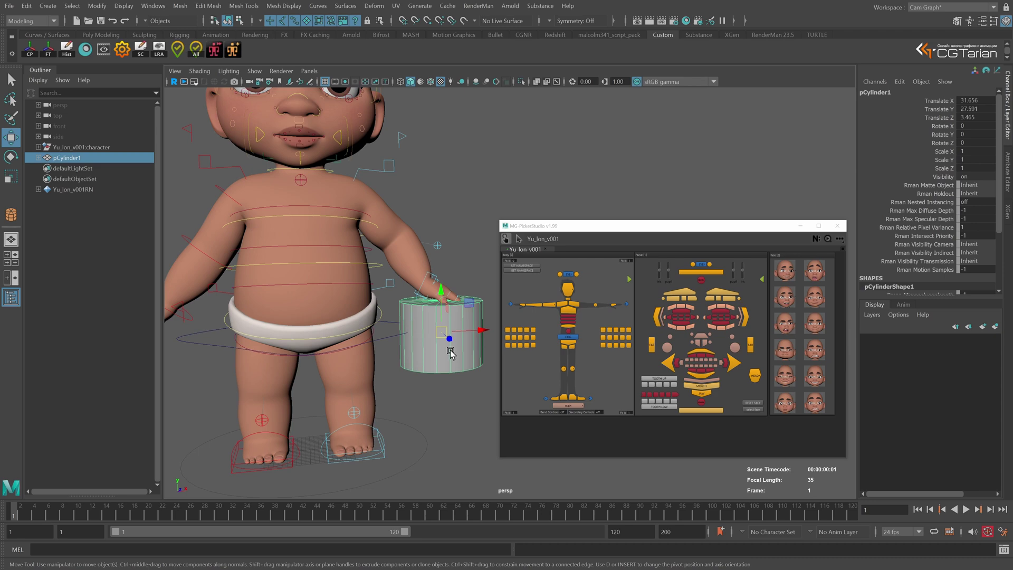
{"action": "key", "text": "Delete"}
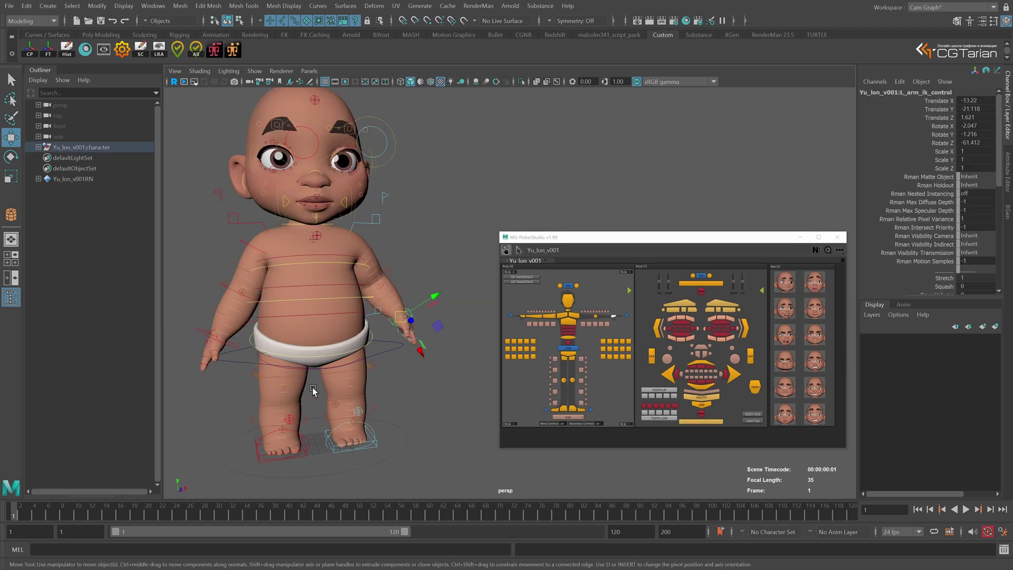
Step: Clear the selection of L_arm_ik_control
{"action": "left_click_drag", "start_coordinate": [312, 390], "coordinate": [257, 414], "text": "alt"}
{"action": "left_click", "coordinate": [257, 414]}
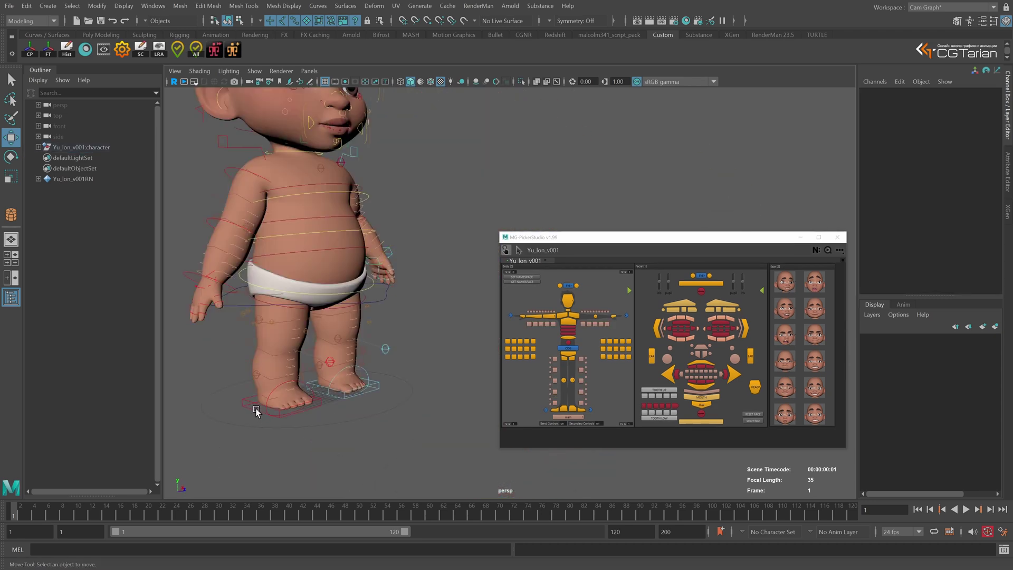
Step: Select the right foot's R_leg_ik_control and lower it below the ground ring to stretch the leg
{"action": "left_click", "coordinate": [256, 410]}
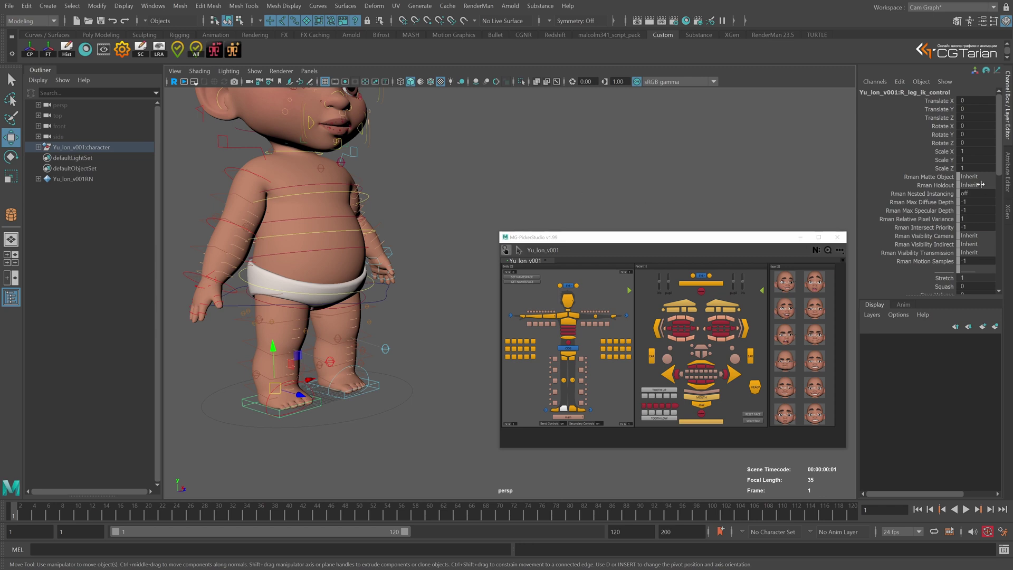
{"action": "scroll", "coordinate": [976, 179], "scroll_direction": "down", "scroll_amount": 4}
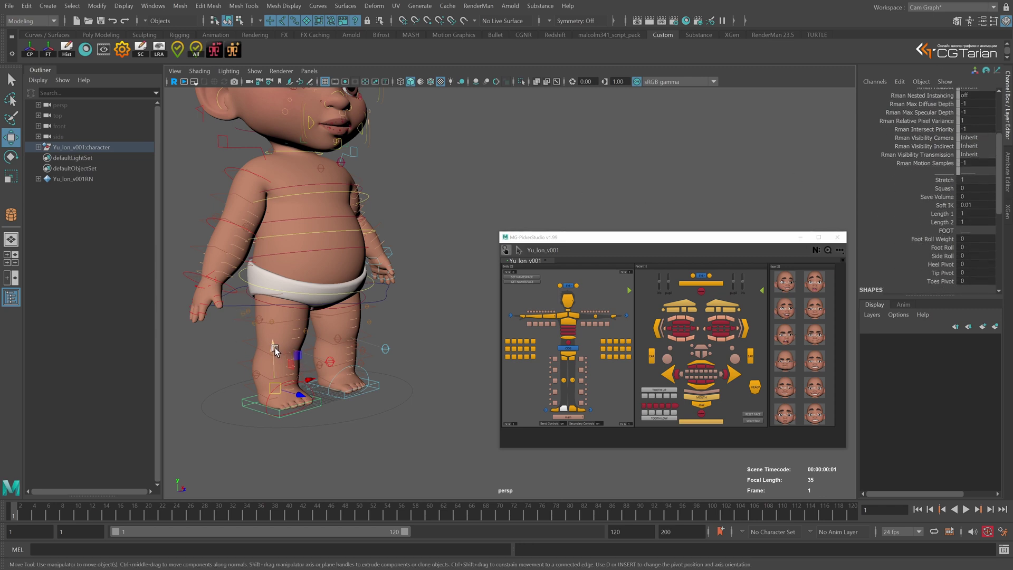
{"action": "left_click_drag", "start_coordinate": [275, 352], "coordinate": [287, 406]}
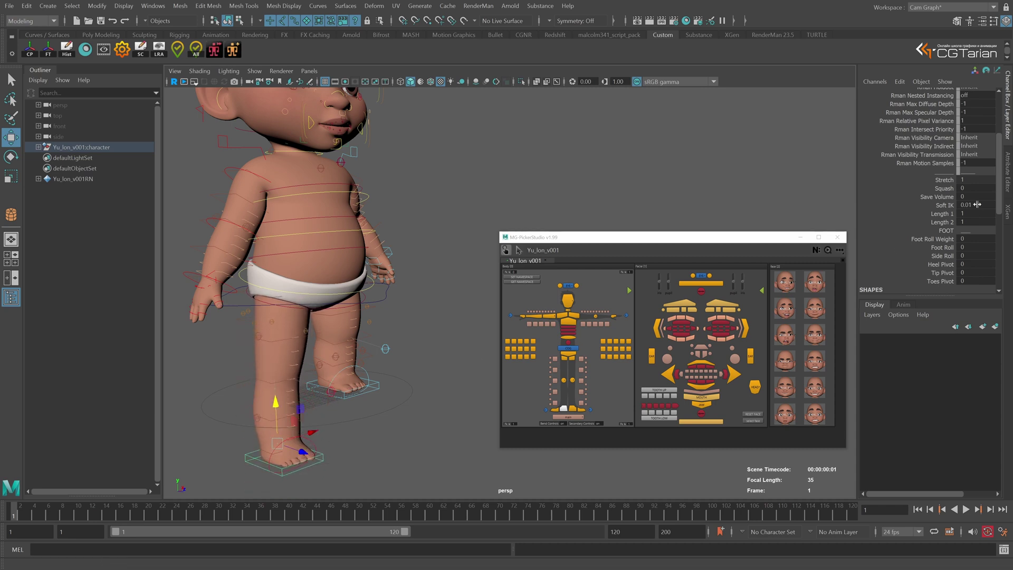
Step: Set R_leg_ik_control's Save Volume to 1, pull the foot lower to test it, and undo both changes
{"action": "left_click", "coordinate": [977, 196]}
{"action": "type", "text": "1"}
{"action": "key", "text": "Return"}
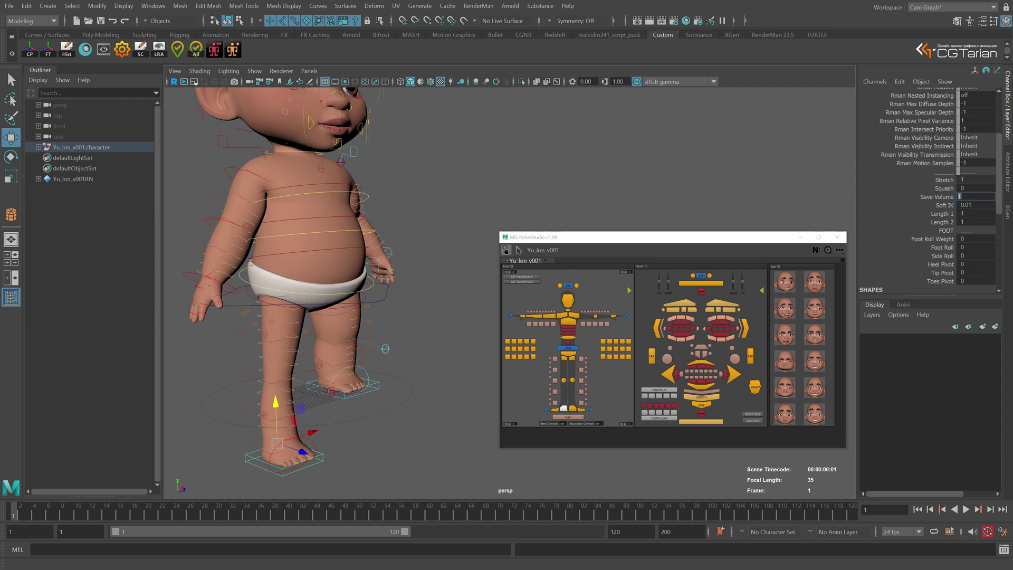
{"action": "left_click_drag", "start_coordinate": [278, 406], "coordinate": [280, 430]}
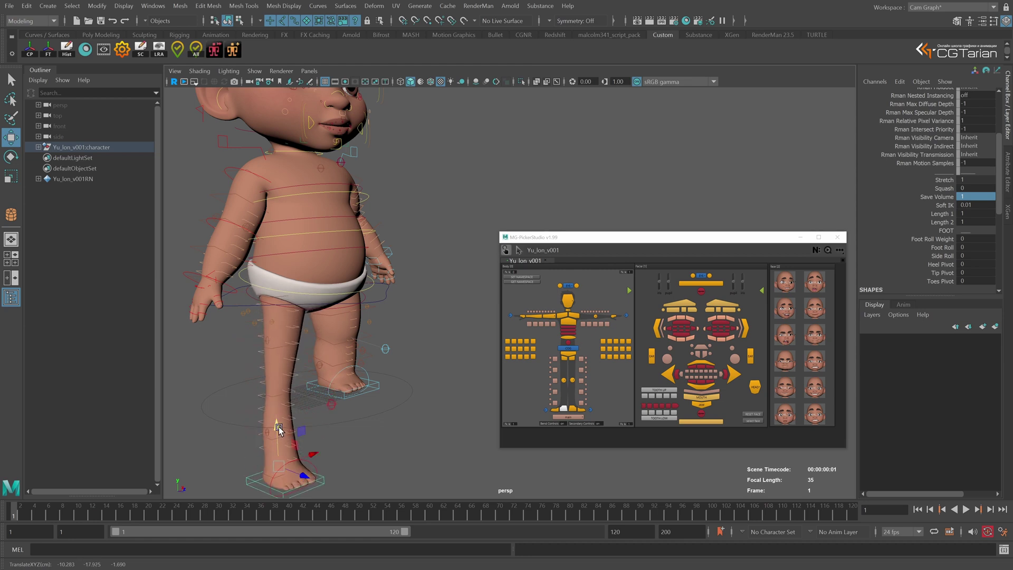
{"action": "key", "text": "ctrl+z"}
{"action": "key", "text": "ctrl+z"}
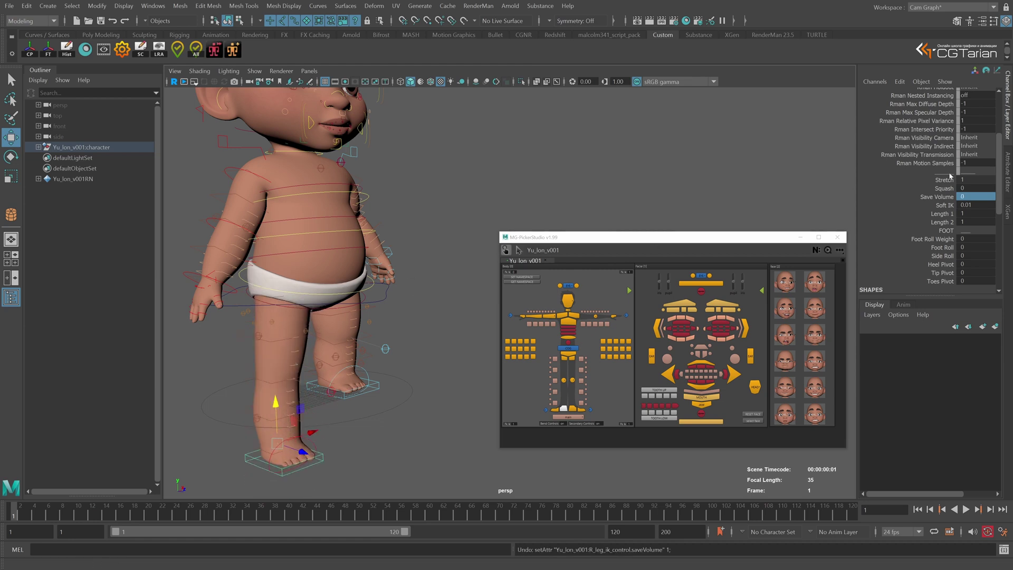
{"action": "double_click", "coordinate": [989, 197]}
Step: Try R_leg_ik_control's Side Roll and a Heel Pivot of about 23.4, undoing each foot change
{"action": "left_click", "coordinate": [945, 255]}
{"action": "middle_click_drag", "start_coordinate": [389, 287], "coordinate": [427, 362]}
{"action": "key", "text": "ctrl+z"}
{"action": "left_click", "coordinate": [944, 264]}
{"action": "middle_click_drag", "start_coordinate": [394, 323], "coordinate": [434, 323]}
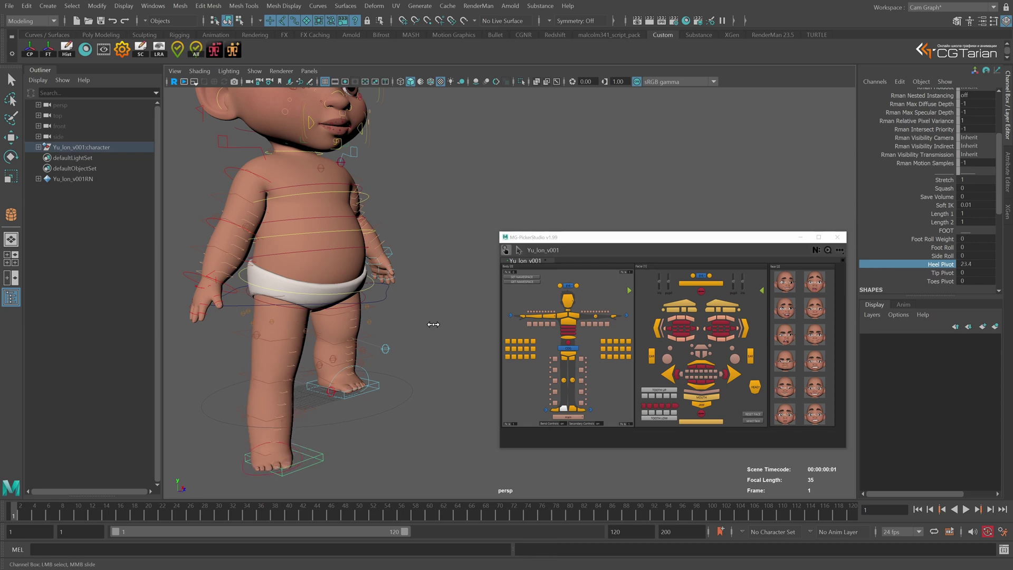
{"action": "key", "text": "ctrl+z"}
{"action": "key", "text": "ctrl+z"}
{"action": "key", "text": "ctrl+z"}
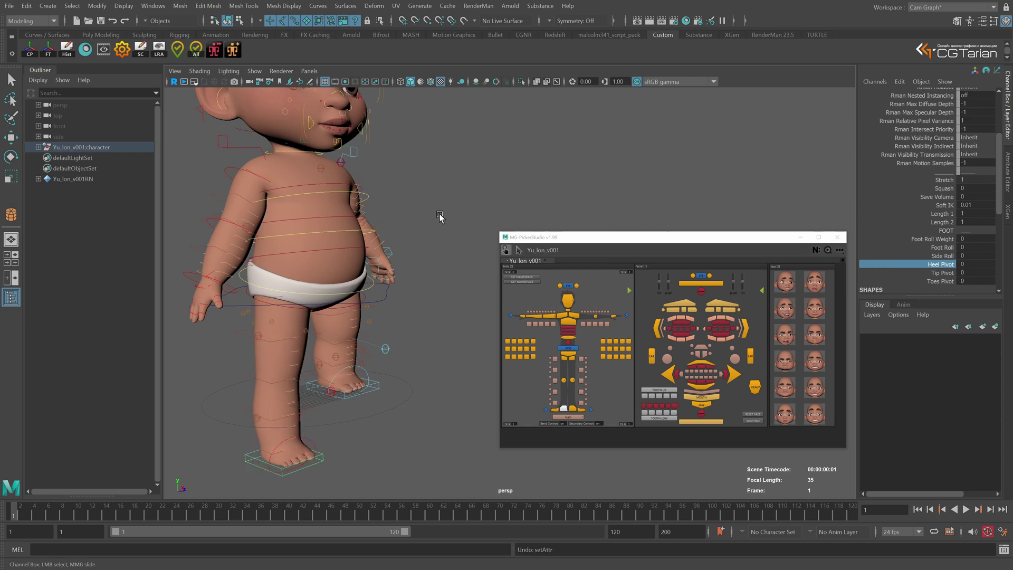
Step: Select R_eye_aim_control, set its Pupil Size to about -2.7, and try adjusting its Iris Size
{"action": "scroll", "coordinate": [346, 364], "scroll_direction": "down", "scroll_amount": 5}
{"action": "scroll", "coordinate": [346, 367], "scroll_direction": "up", "scroll_amount": 5}
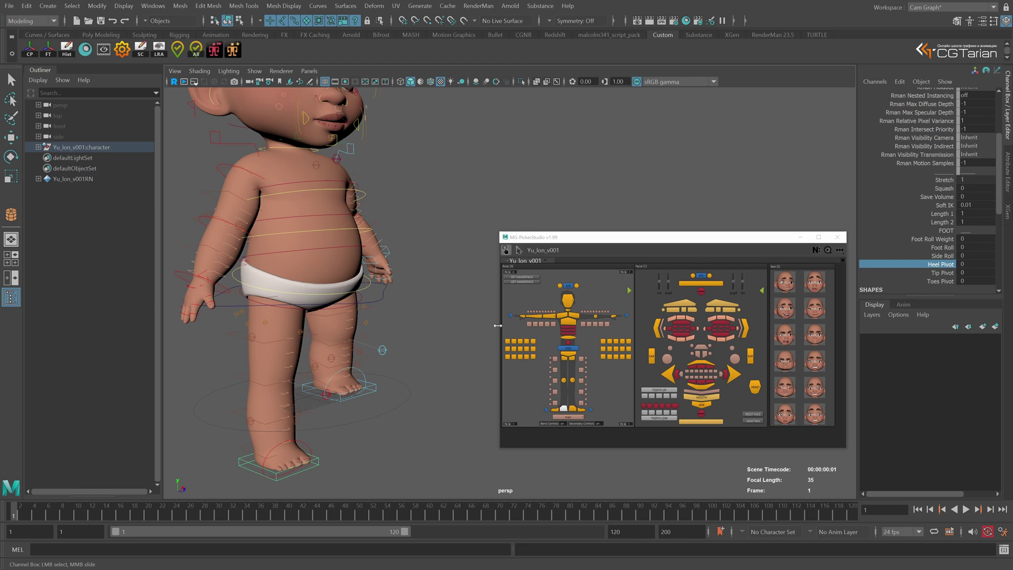
{"action": "scroll", "coordinate": [422, 317], "scroll_direction": "up", "scroll_amount": 10}
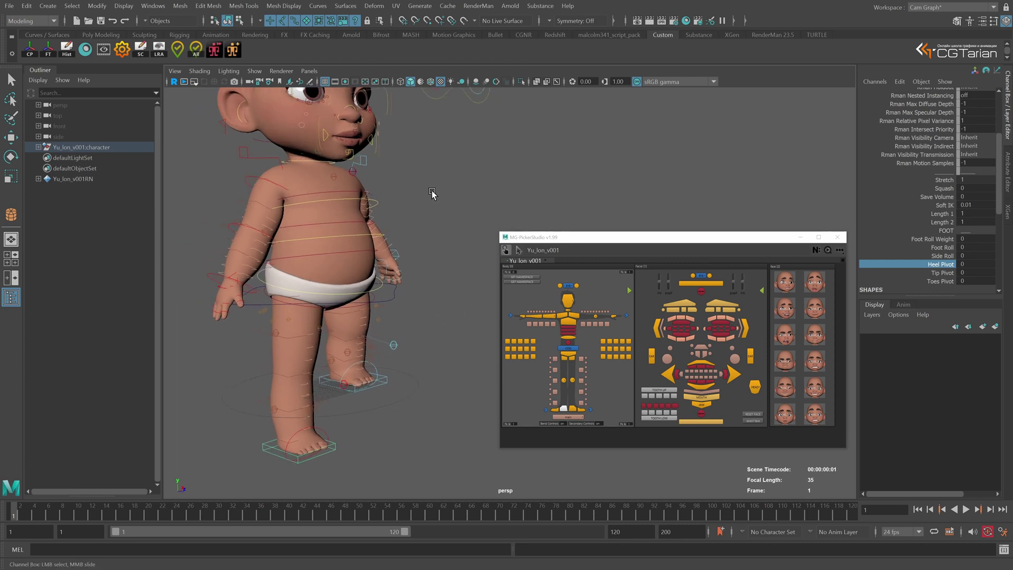
{"action": "left_click", "coordinate": [500, 218]}
{"action": "key", "text": "w"}
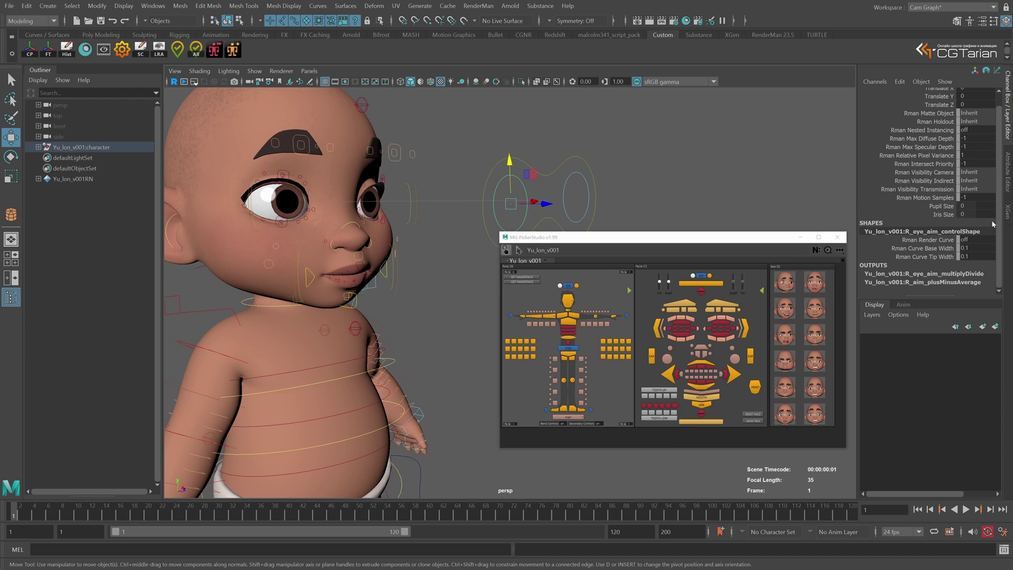
{"action": "left_click", "coordinate": [942, 206]}
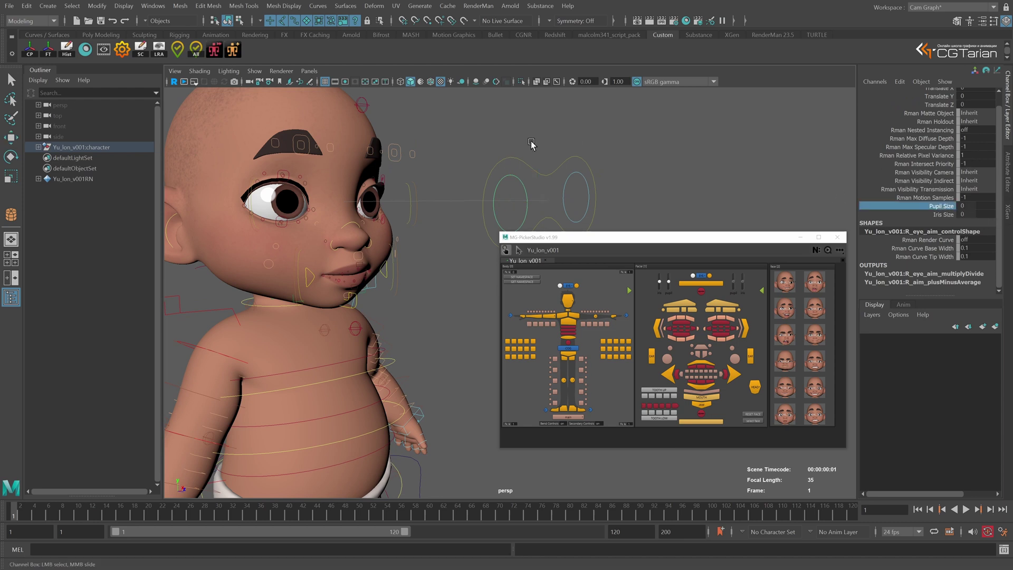
{"action": "middle_click_drag", "start_coordinate": [532, 144], "coordinate": [682, 153]}
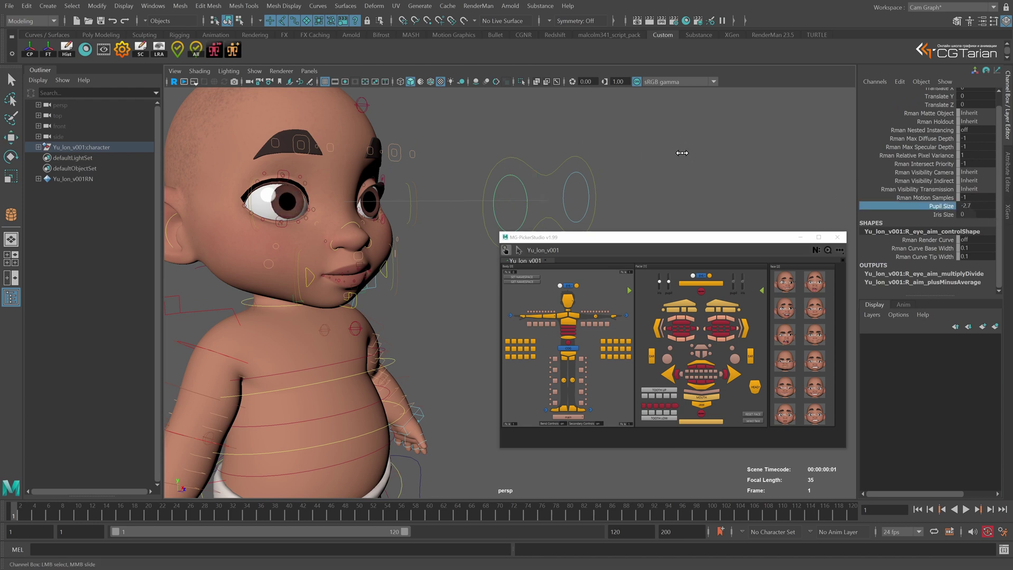
{"action": "left_click", "coordinate": [938, 215]}
{"action": "middle_click_drag", "start_coordinate": [755, 164], "coordinate": [746, 167]}
Step: Lower the right upper eyelid control, test R_lids_up_1_control on the lid edge, and undo the eyelid changes
{"action": "scroll", "coordinate": [326, 164], "scroll_direction": "up", "scroll_amount": 5}
{"action": "left_click", "coordinate": [326, 160]}
{"action": "key", "text": "w"}
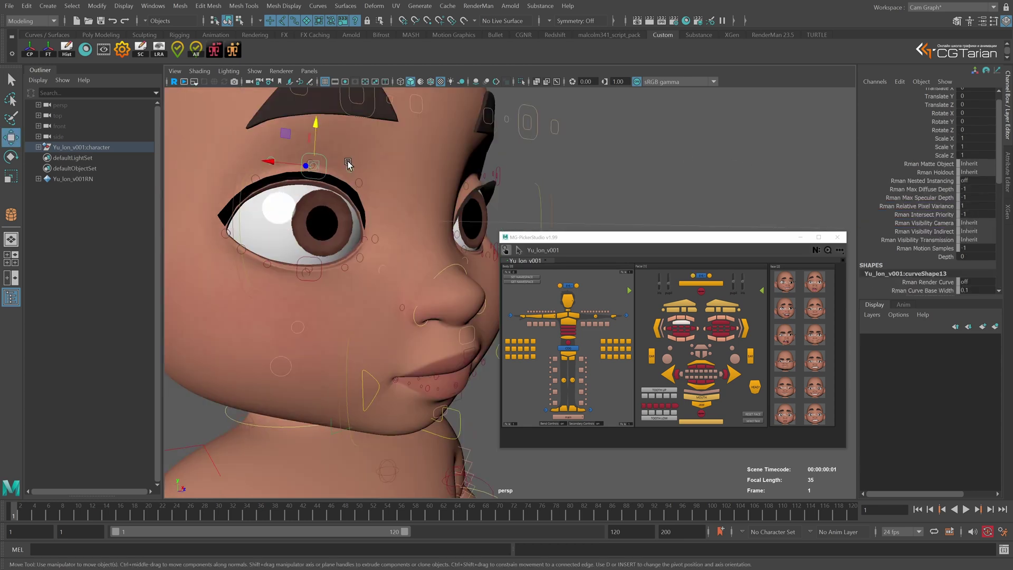
{"action": "left_click_drag", "start_coordinate": [316, 123], "coordinate": [350, 163]}
{"action": "left_click", "coordinate": [351, 209]}
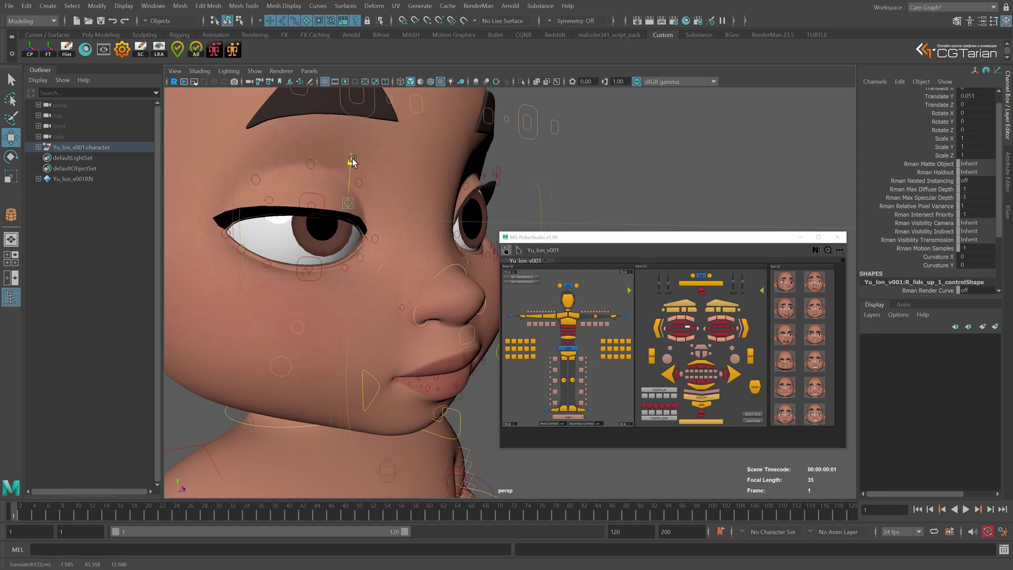
{"action": "key", "text": "ctrl+z"}
{"action": "key", "text": "ctrl+z"}
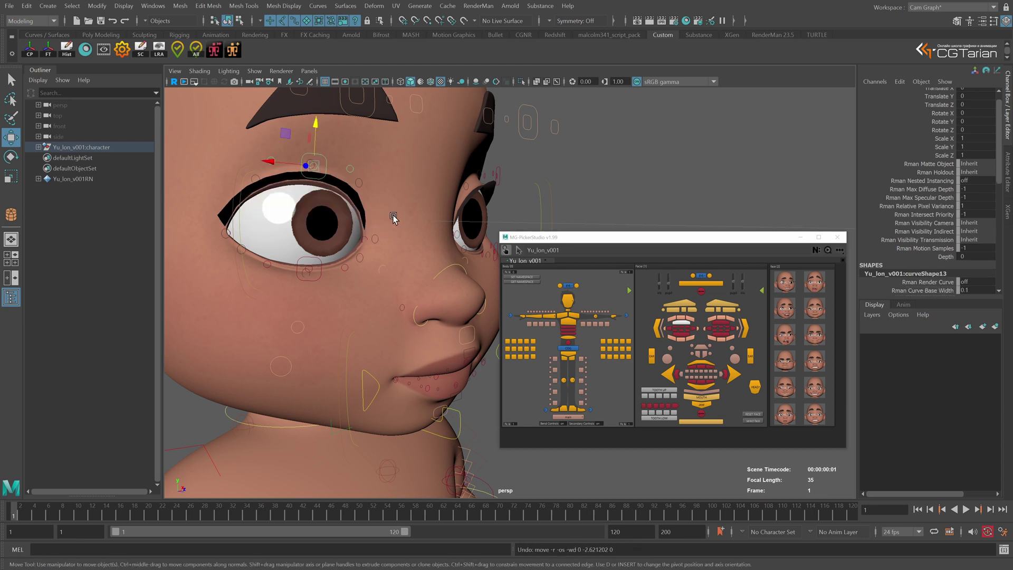
Step: Try R_brow_2_control on the right eyebrow and raise R_brow_1_control to Translate Y 0.222
{"action": "left_click", "coordinate": [447, 181]}
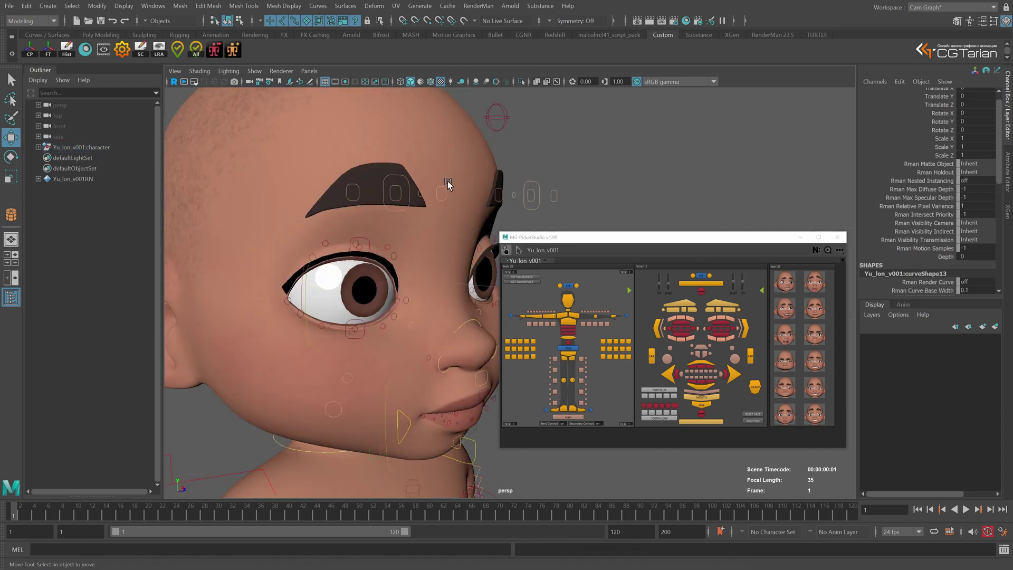
{"action": "left_click", "coordinate": [397, 202]}
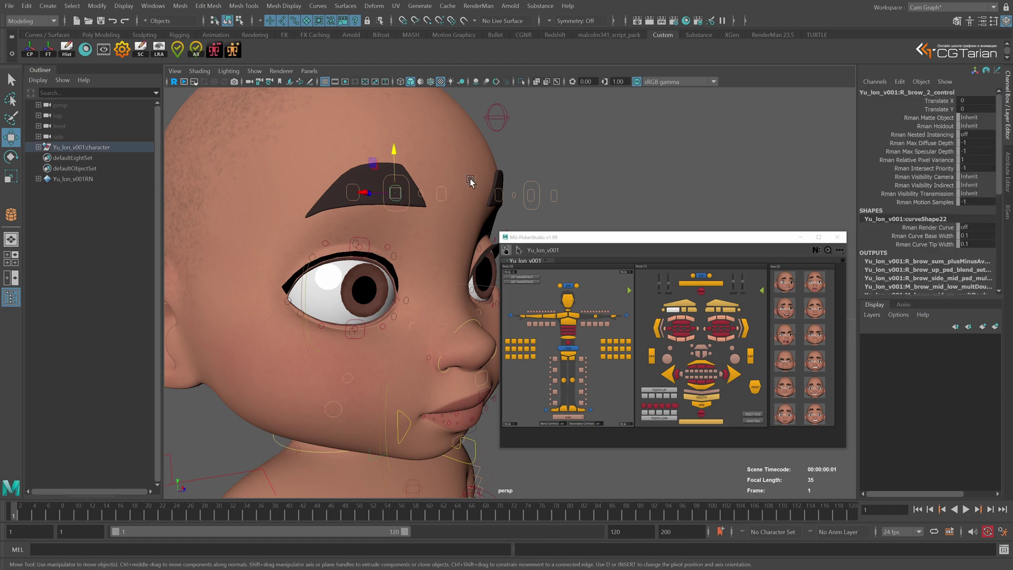
{"action": "left_click_drag", "start_coordinate": [469, 181], "coordinate": [369, 261], "text": "alt"}
{"action": "left_click_drag", "start_coordinate": [291, 168], "coordinate": [351, 155]}
{"action": "left_click", "coordinate": [349, 184]}
{"action": "left_click", "coordinate": [349, 206]}
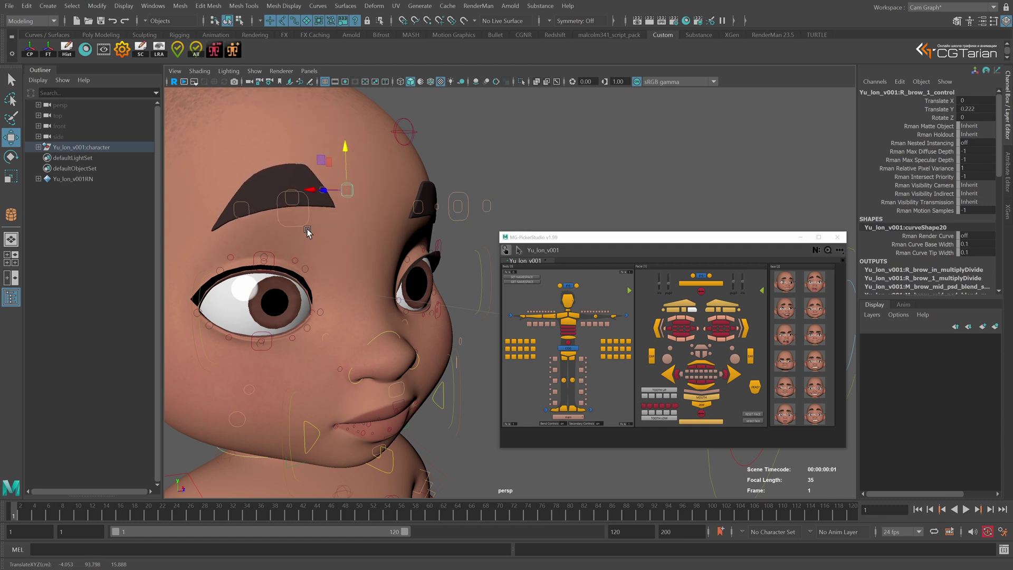
Step: Raise the whole right eyebrow with R_brow_base_control and undo the move
{"action": "left_click", "coordinate": [308, 230]}
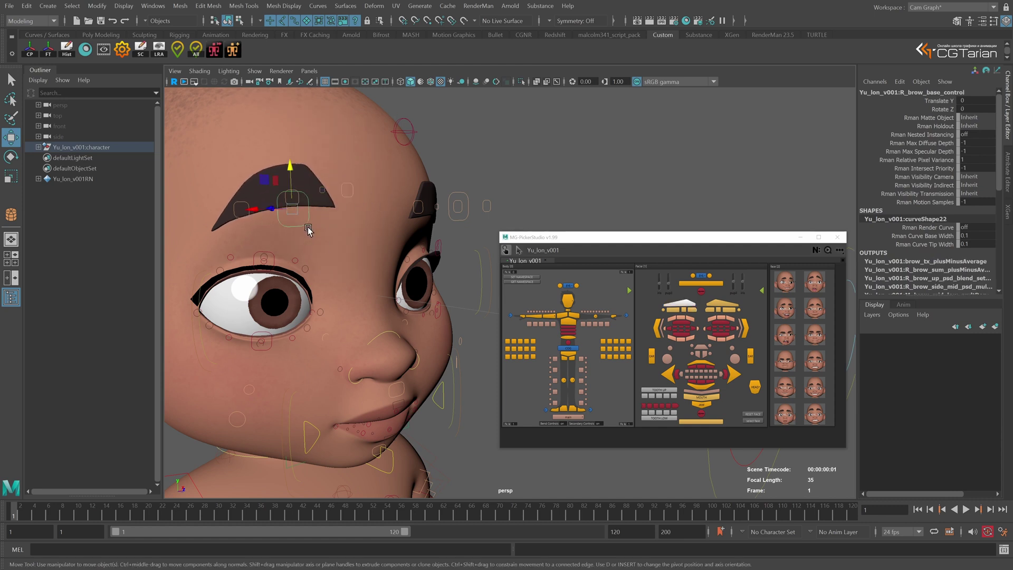
{"action": "mouse_move", "coordinate": [295, 170]}
{"action": "left_mouse_down"}
{"action": "mouse_move", "coordinate": [295, 142]}
{"action": "mouse_move", "coordinate": [296, 161]}
{"action": "mouse_move", "coordinate": [296, 152]}
{"action": "left_mouse_up"}
{"action": "key", "text": "ctrl+z"}
Step: Select R_nose_control, raise its Sneer to 1 to test the nostril, and undo the change
{"action": "right_click_drag", "start_coordinate": [355, 308], "coordinate": [317, 390], "text": "alt"}
{"action": "middle_click_drag", "start_coordinate": [317, 391], "coordinate": [335, 321], "text": "alt"}
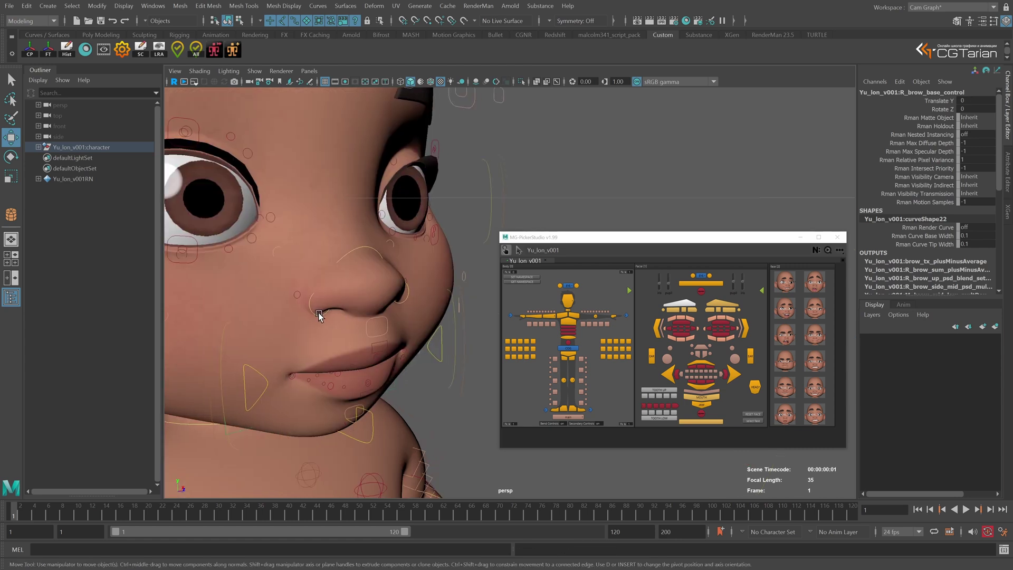
{"action": "left_click", "coordinate": [319, 315]}
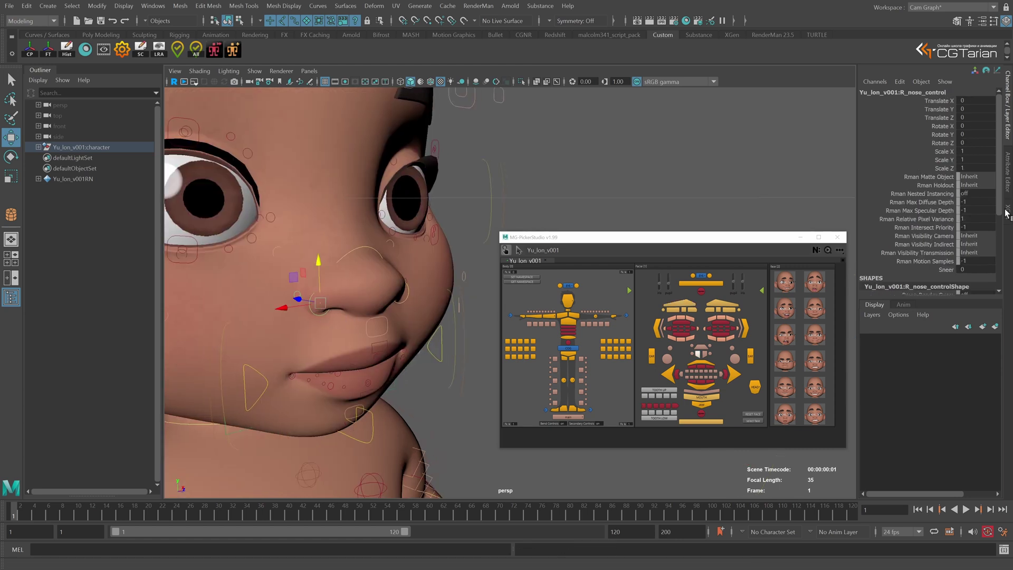
{"action": "left_click", "coordinate": [947, 269]}
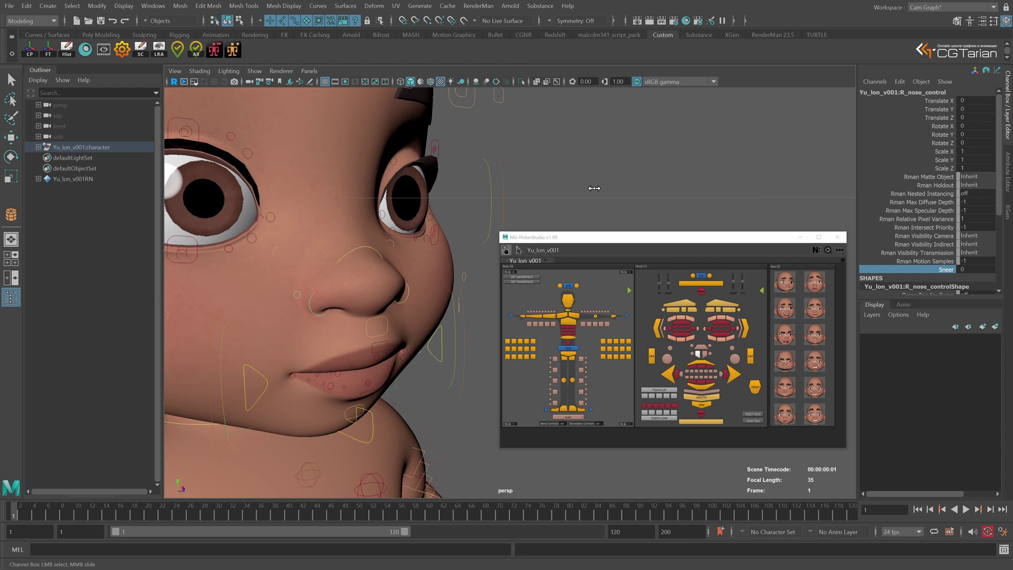
{"action": "middle_click_drag", "start_coordinate": [594, 188], "coordinate": [620, 190]}
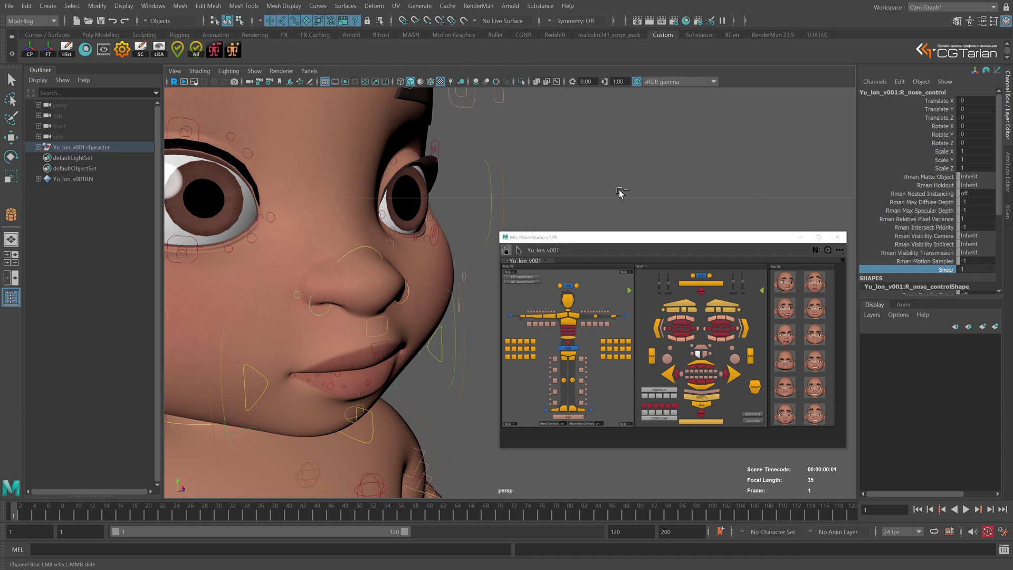
{"action": "key", "text": "ctrl+z"}
Step: Pull the right mouth corner into a smile by moving R_emotion_control to Translate X 0.659 and Translate Y 0.757
{"action": "right_click_drag", "start_coordinate": [430, 356], "coordinate": [423, 342], "text": "alt"}
{"action": "middle_click_drag", "start_coordinate": [334, 377], "coordinate": [364, 306], "text": "alt"}
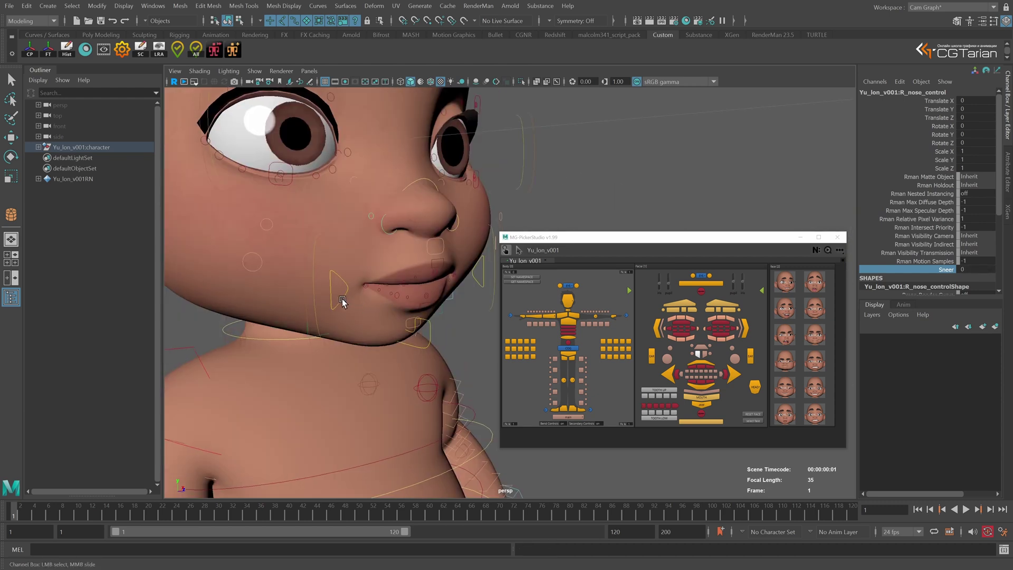
{"action": "left_click", "coordinate": [342, 298]}
{"action": "mouse_move", "coordinate": [348, 303]}
{"action": "left_mouse_down", "text": "alt"}
{"action": "mouse_move", "coordinate": [340, 291]}
{"action": "mouse_move", "coordinate": [349, 301]}
{"action": "left_mouse_up", "text": "alt"}
{"action": "left_click_drag", "start_coordinate": [394, 260], "coordinate": [369, 223]}
Step: Open the mouth by rotating M_jaw_control to about 11.729 in Rotate X
{"action": "left_click", "coordinate": [488, 321]}
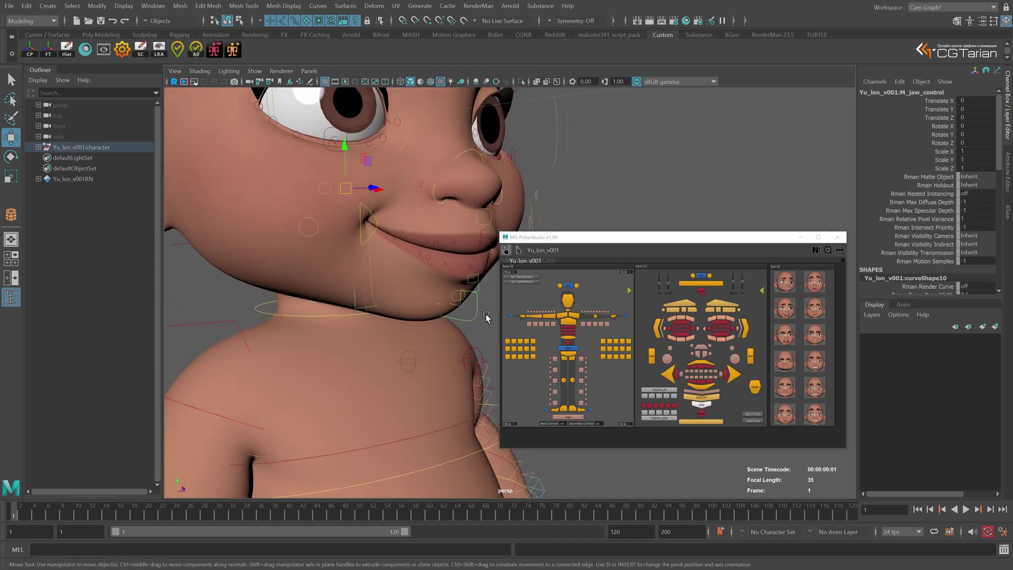
{"action": "key", "text": "e"}
{"action": "left_click_drag", "start_coordinate": [368, 178], "coordinate": [367, 185]}
Step: Try the ZIP and Wrinkle attributes of R_emotion_control on the open smile, undoing each change
{"action": "right_click_drag", "start_coordinate": [398, 257], "coordinate": [368, 253], "text": "alt"}
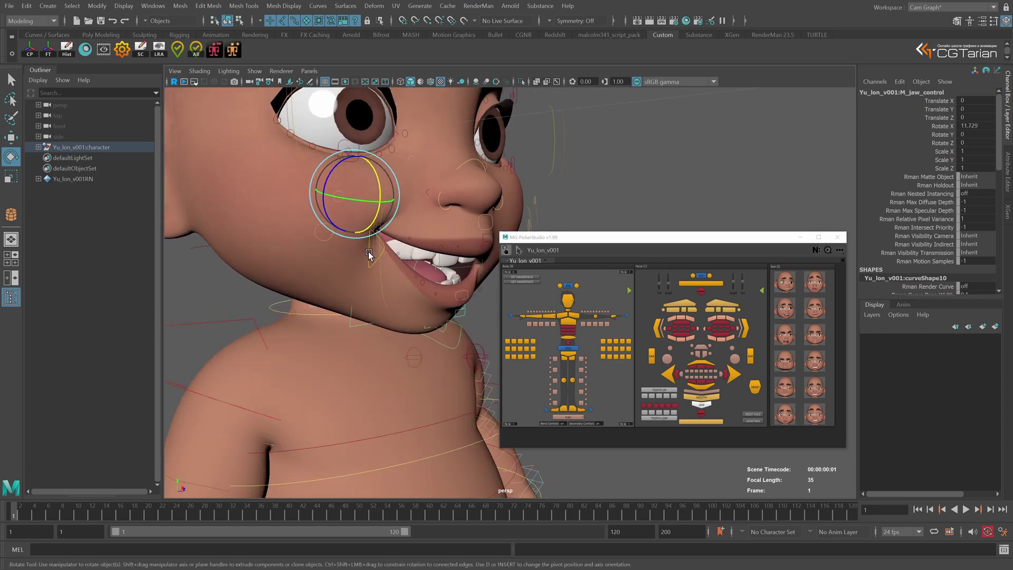
{"action": "left_click", "coordinate": [369, 254]}
{"action": "left_click_drag", "start_coordinate": [412, 290], "coordinate": [428, 347], "text": "alt"}
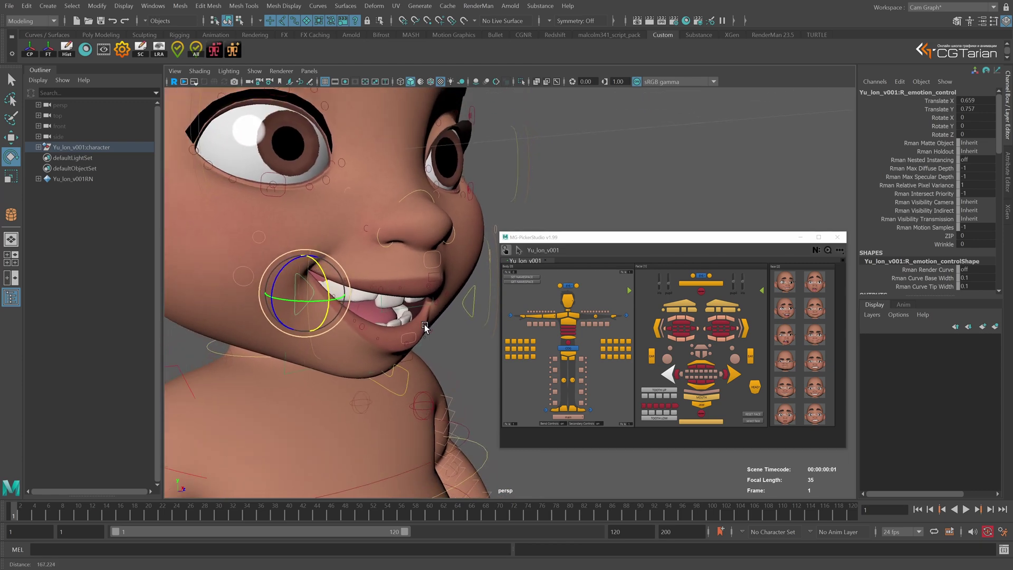
{"action": "left_click", "coordinate": [946, 236]}
{"action": "mouse_move", "coordinate": [555, 199]}
{"action": "middle_mouse_down"}
{"action": "mouse_move", "coordinate": [589, 194]}
{"action": "mouse_move", "coordinate": [554, 199]}
{"action": "mouse_move", "coordinate": [573, 199]}
{"action": "middle_mouse_up"}
{"action": "key", "text": "ctrl+z"}
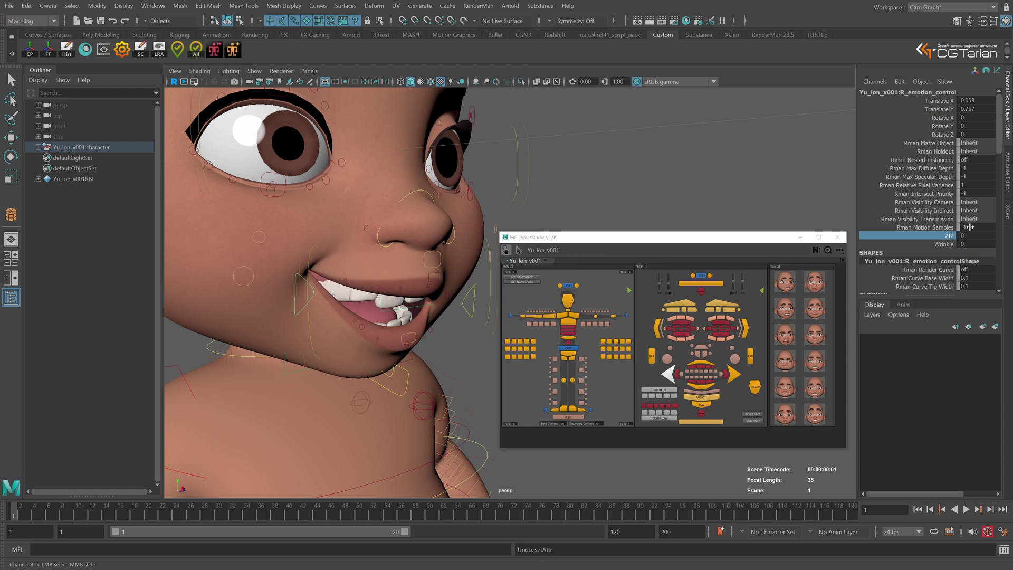
{"action": "left_click", "coordinate": [944, 244]}
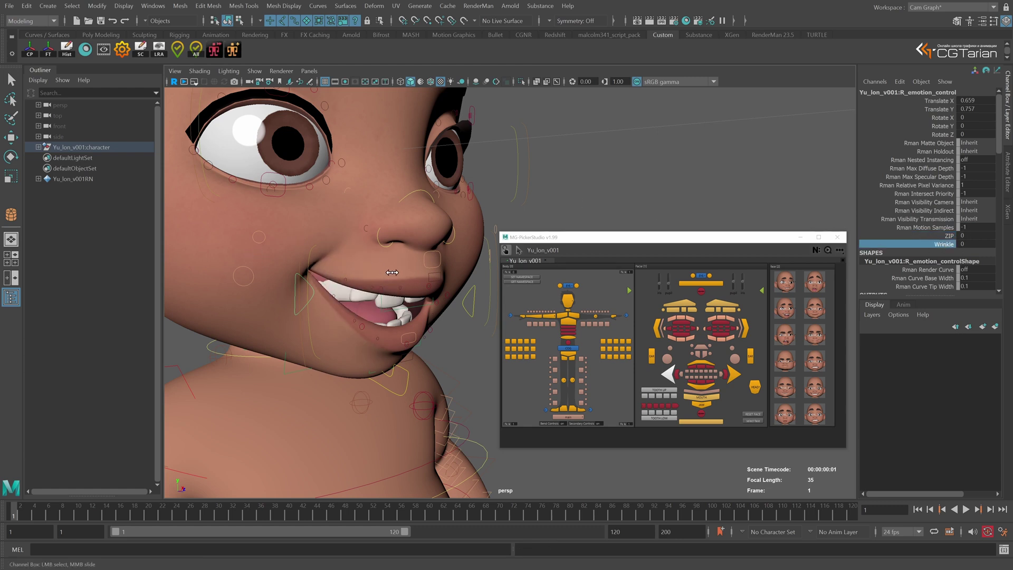
{"action": "mouse_move", "coordinate": [390, 275]}
{"action": "middle_mouse_down"}
{"action": "mouse_move", "coordinate": [422, 274]}
{"action": "mouse_move", "coordinate": [401, 275]}
{"action": "mouse_move", "coordinate": [408, 272]}
{"action": "middle_mouse_up"}
{"action": "key", "text": "ctrl+z"}
Step: Reshape the upper lip by setting M_lips_base_up_control to Translate Y -0.74, Translate Z -0.535 and Rotate X 10.197
{"action": "right_click_drag", "start_coordinate": [372, 320], "coordinate": [370, 306], "text": "alt"}
{"action": "middle_click_drag", "start_coordinate": [465, 327], "coordinate": [393, 242], "text": "alt"}
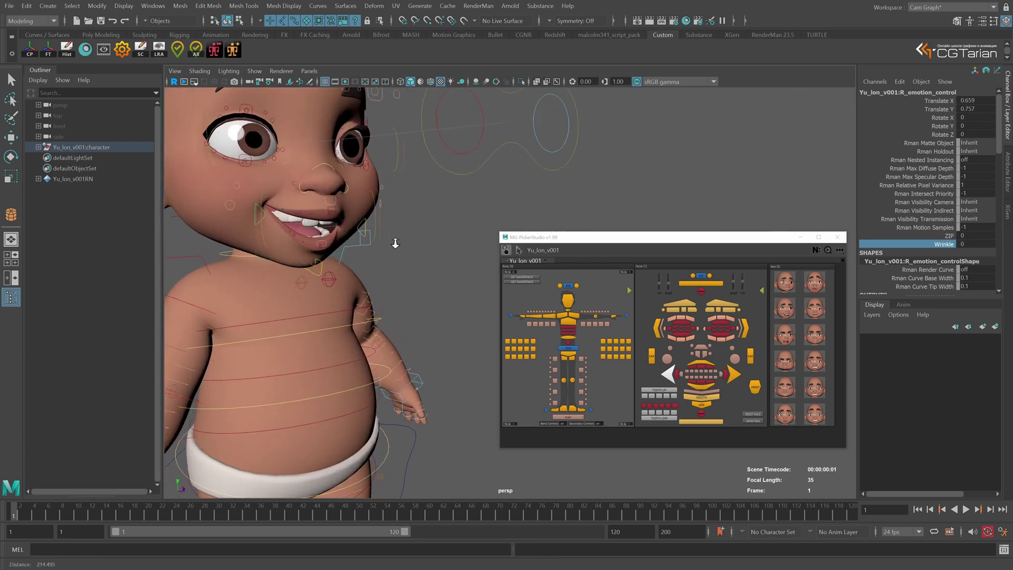
{"action": "right_click_drag", "start_coordinate": [394, 242], "coordinate": [406, 240], "text": "alt"}
{"action": "middle_click_drag", "start_coordinate": [327, 235], "coordinate": [404, 256], "text": "alt"}
{"action": "right_click_drag", "start_coordinate": [404, 255], "coordinate": [464, 266], "text": "alt"}
{"action": "middle_click_drag", "start_coordinate": [400, 256], "coordinate": [505, 317], "text": "alt"}
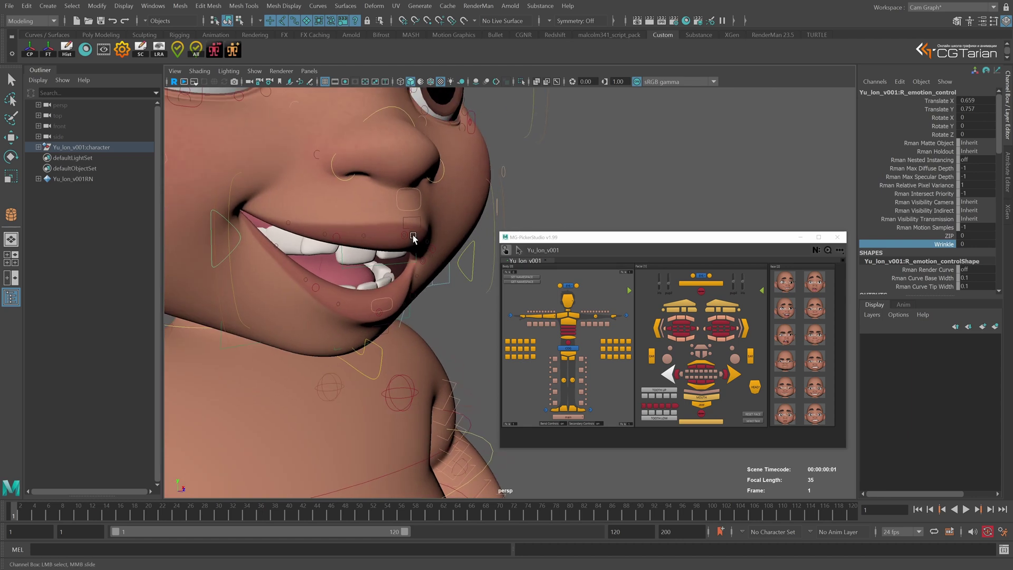
{"action": "left_click", "coordinate": [419, 231]}
{"action": "key", "text": "e"}
{"action": "left_click", "coordinate": [423, 227]}
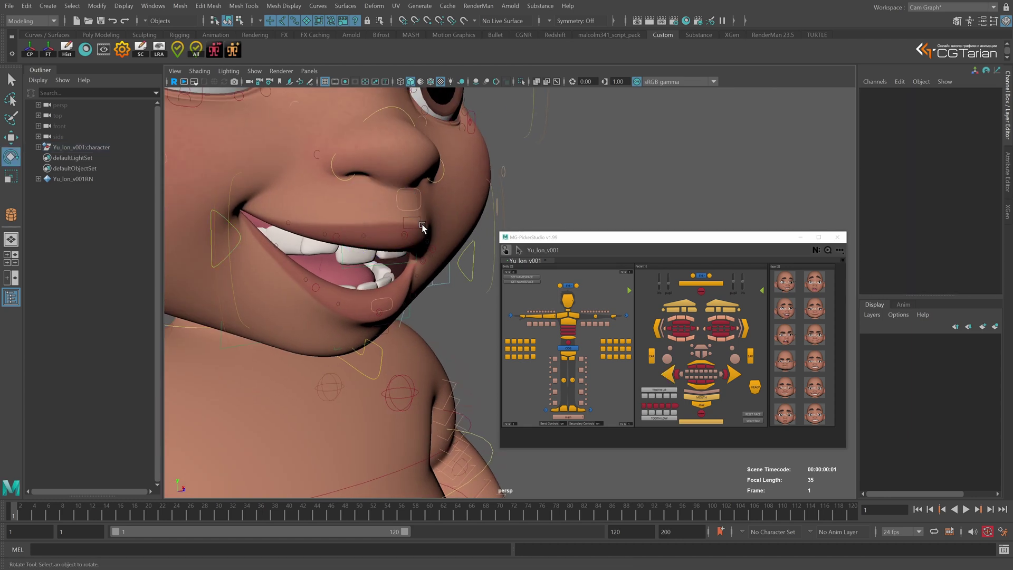
{"action": "left_click", "coordinate": [421, 220]}
{"action": "left_click_drag", "start_coordinate": [430, 197], "coordinate": [411, 238]}
{"action": "mouse_move", "coordinate": [330, 264]}
{"action": "left_mouse_down", "text": "alt"}
{"action": "mouse_move", "coordinate": [410, 239]}
{"action": "mouse_move", "coordinate": [320, 272]}
{"action": "left_mouse_up", "text": "alt"}
{"action": "key", "text": "f"}
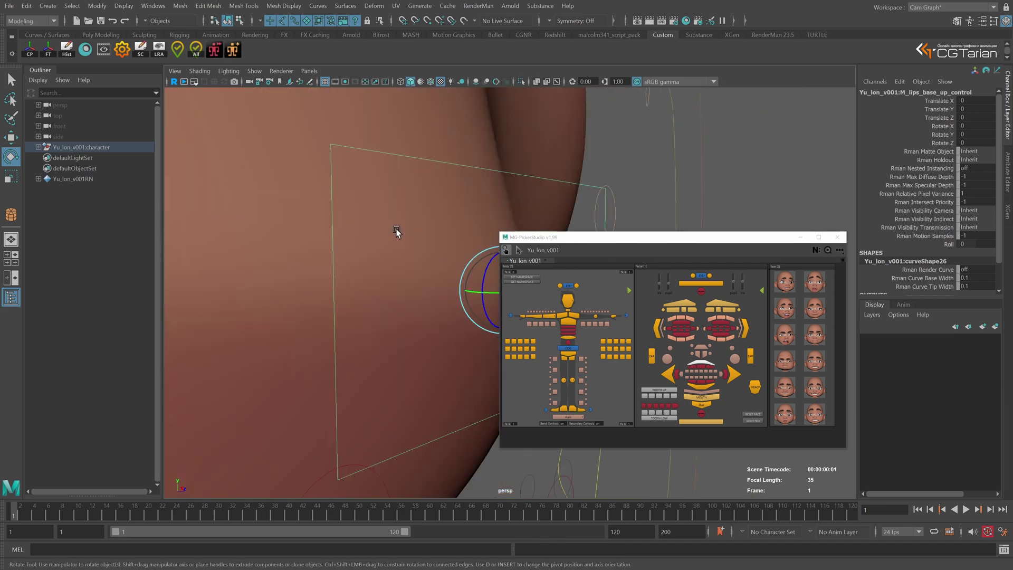
{"action": "right_click_drag", "start_coordinate": [421, 265], "coordinate": [179, 82], "text": "alt"}
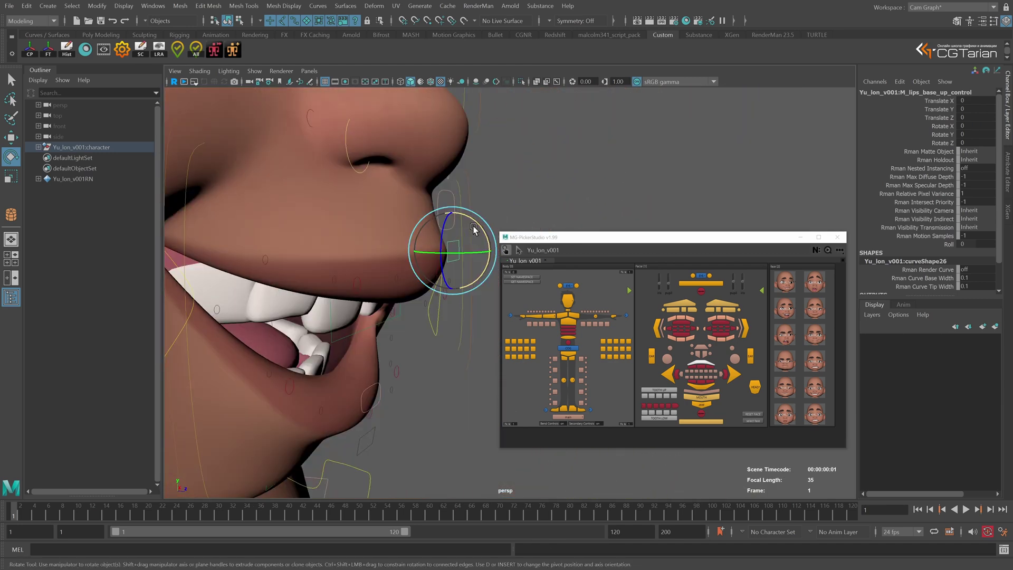
{"action": "left_click_drag", "start_coordinate": [473, 224], "coordinate": [462, 278]}
{"action": "key", "text": "w"}
{"action": "right_click_drag", "start_coordinate": [435, 333], "coordinate": [382, 307], "text": "alt"}
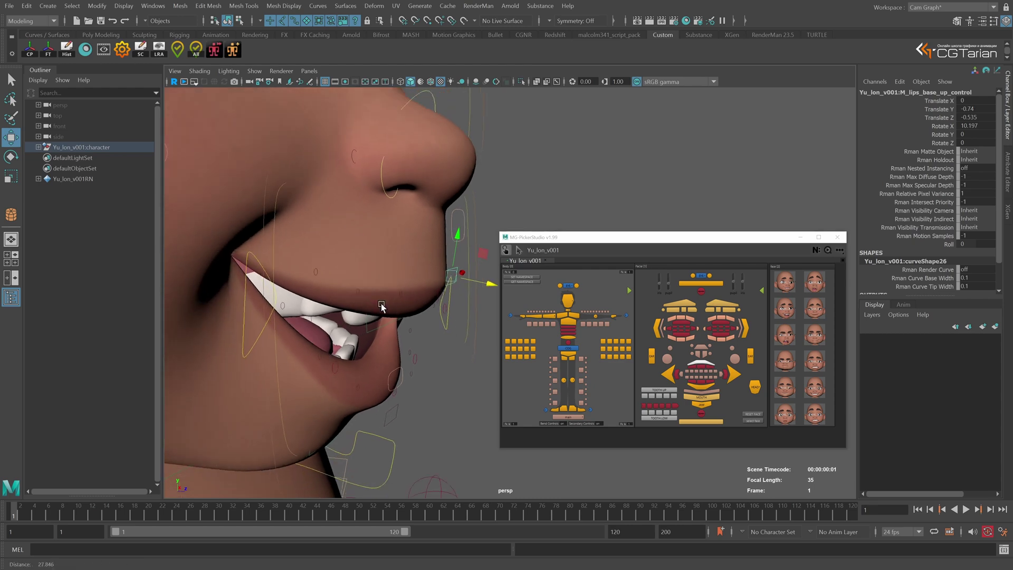
{"action": "left_click_drag", "start_coordinate": [449, 311], "coordinate": [373, 309], "text": "alt"}
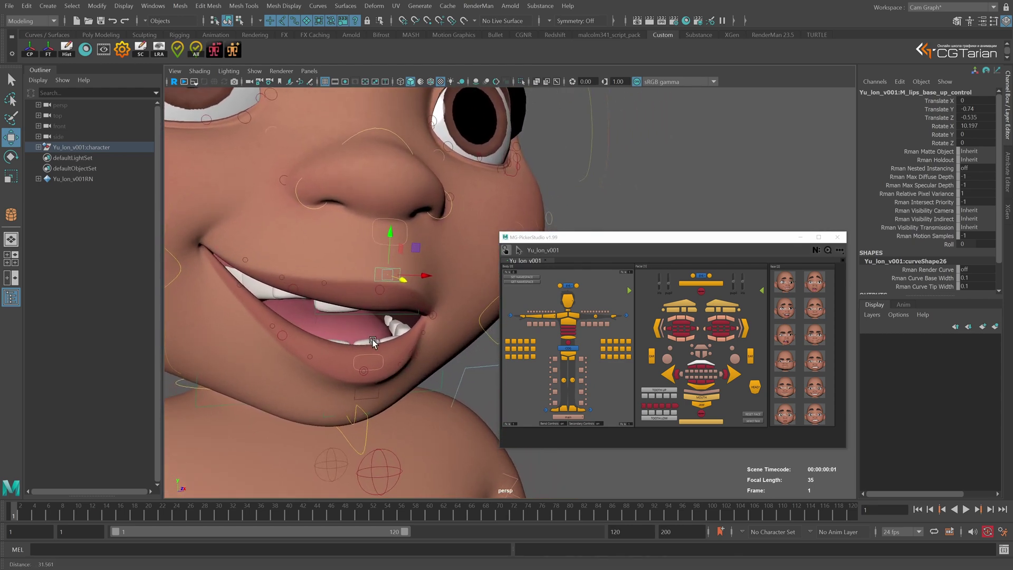
Step: Move M_lips_up_control to Translate Y -0.027 and Translate Z -0.447, undoing the extra test move
{"action": "left_click", "coordinate": [392, 321]}
{"action": "left_click", "coordinate": [376, 289]}
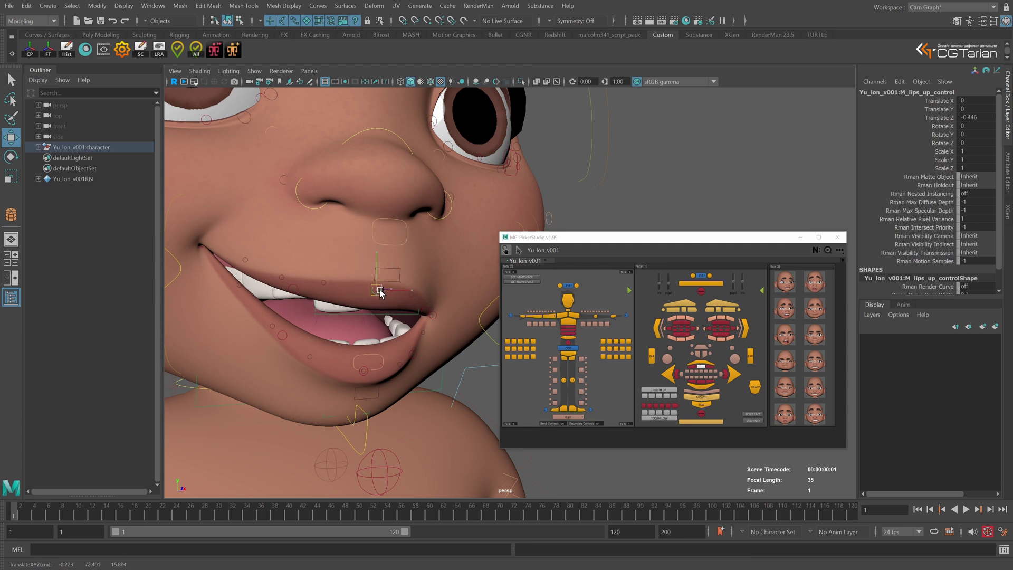
{"action": "left_click_drag", "start_coordinate": [379, 289], "coordinate": [417, 327]}
{"action": "key", "text": "ctrl+z"}
{"action": "scroll", "coordinate": [397, 350], "scroll_direction": "down", "scroll_amount": 5}
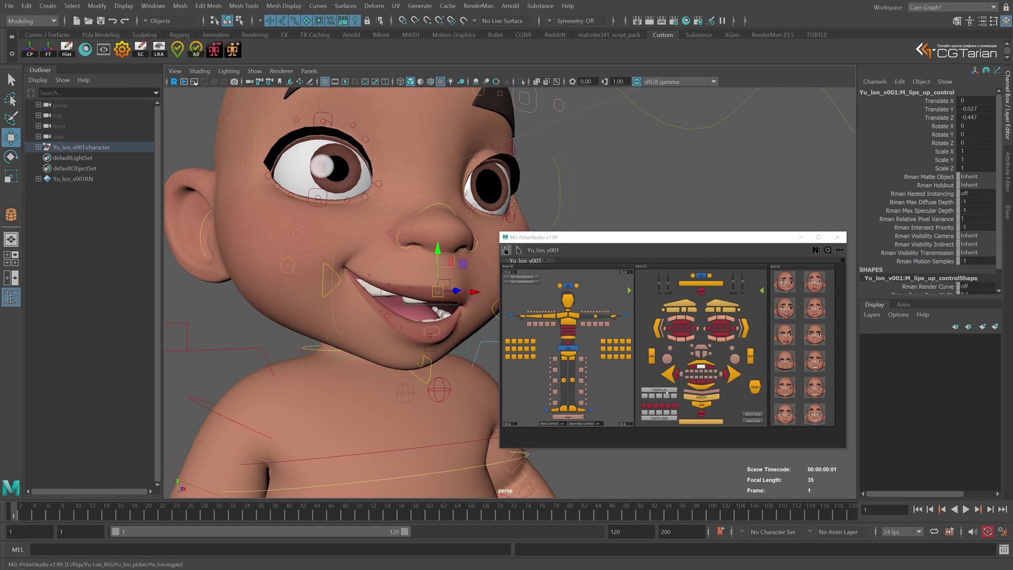
Step: Try moving L_tooth_up_1_control and R_tooth_up_1_control vertically from the picker, undoing each move
{"action": "left_click", "coordinate": [666, 396]}
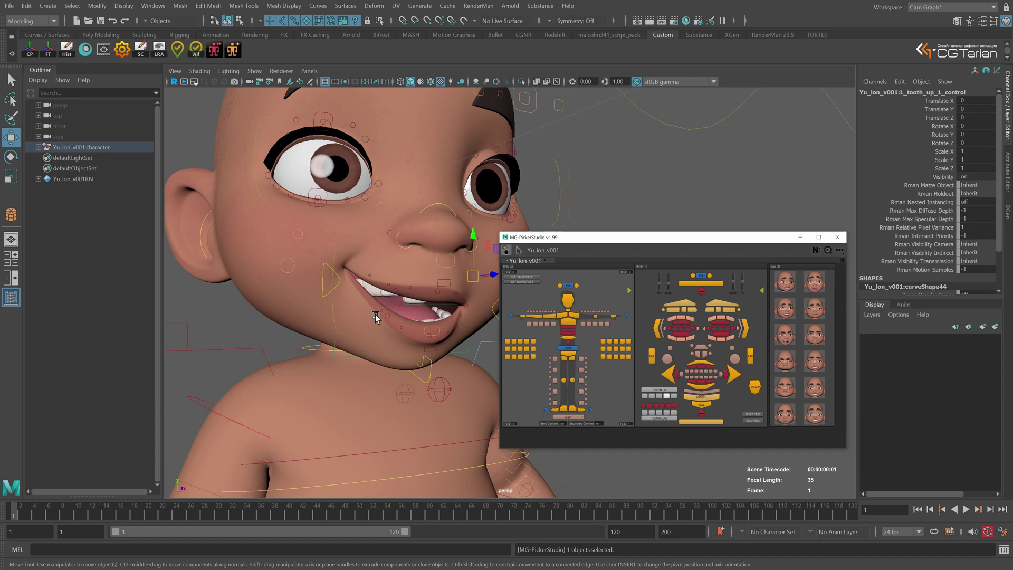
{"action": "left_click_drag", "start_coordinate": [473, 234], "coordinate": [474, 284]}
{"action": "key", "text": "ctrl+z"}
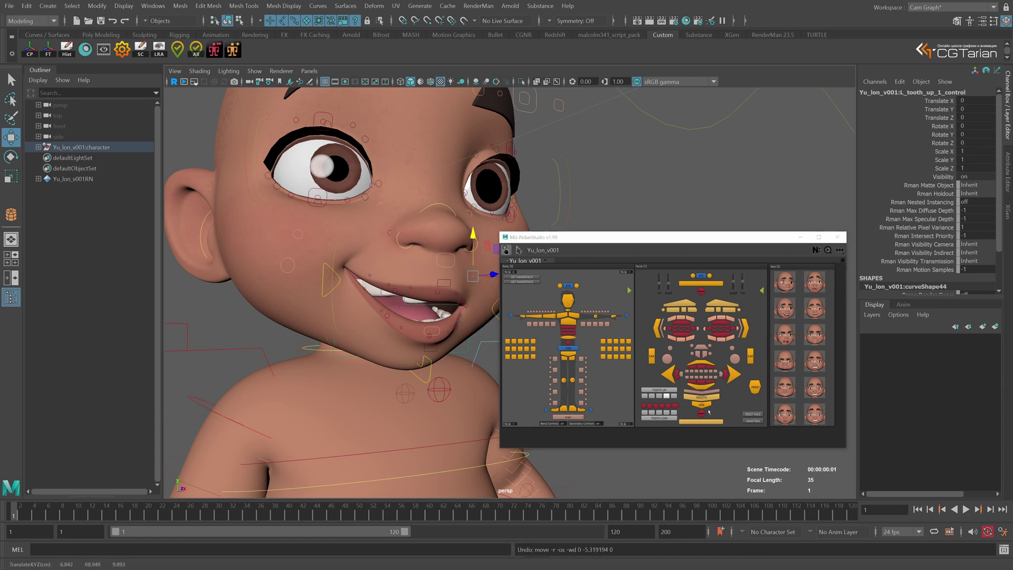
{"action": "left_click", "coordinate": [653, 399]}
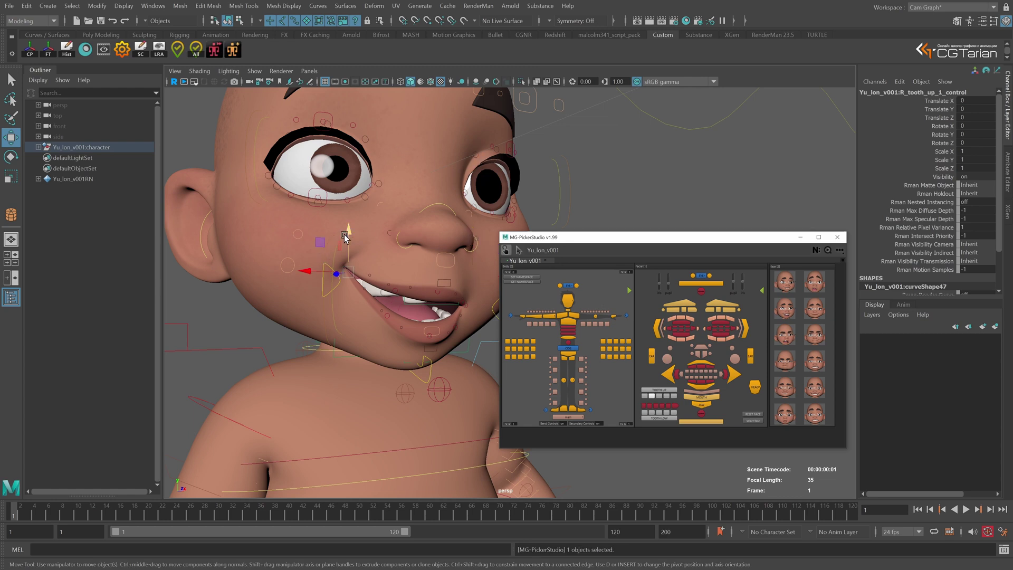
{"action": "left_click_drag", "start_coordinate": [344, 238], "coordinate": [345, 247]}
{"action": "key", "text": "ctrl+z"}
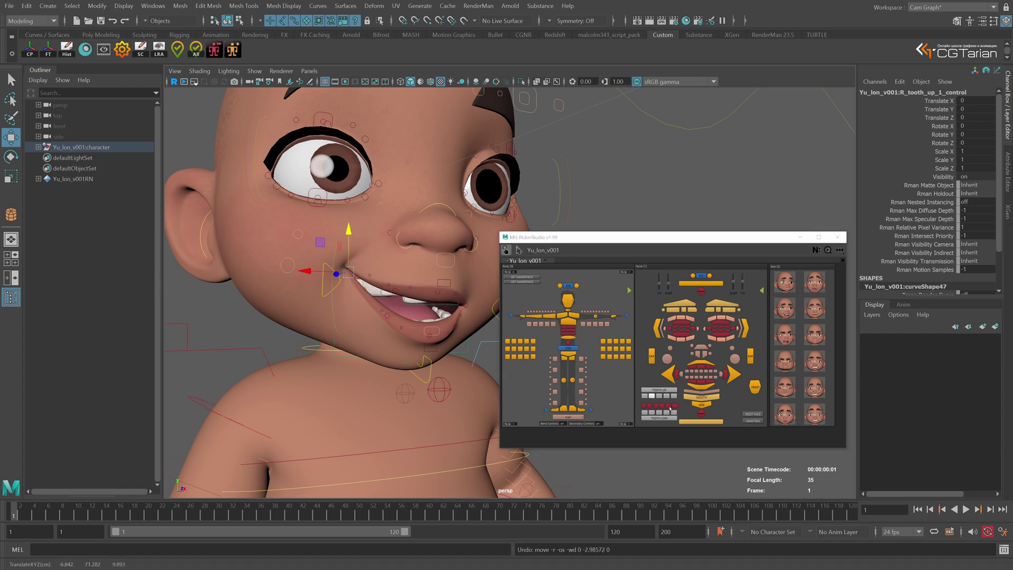
Step: Select M_tongue_6_control in the picker, try rotating the tongue, and undo the rotation
{"action": "left_click", "coordinate": [673, 407]}
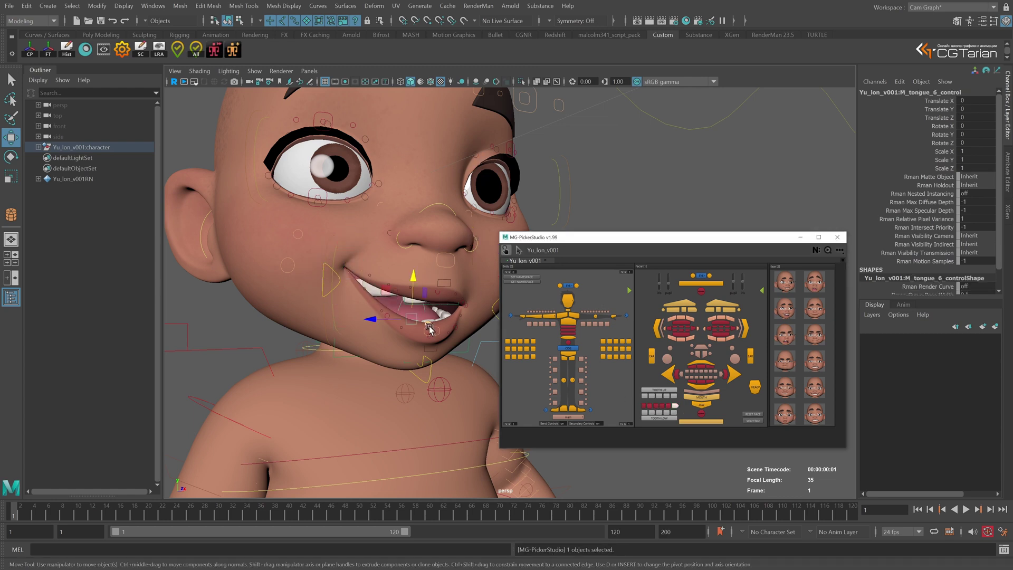
{"action": "key", "text": "e"}
{"action": "left_click_drag", "start_coordinate": [408, 314], "coordinate": [431, 305]}
{"action": "key", "text": "ctrl+z"}
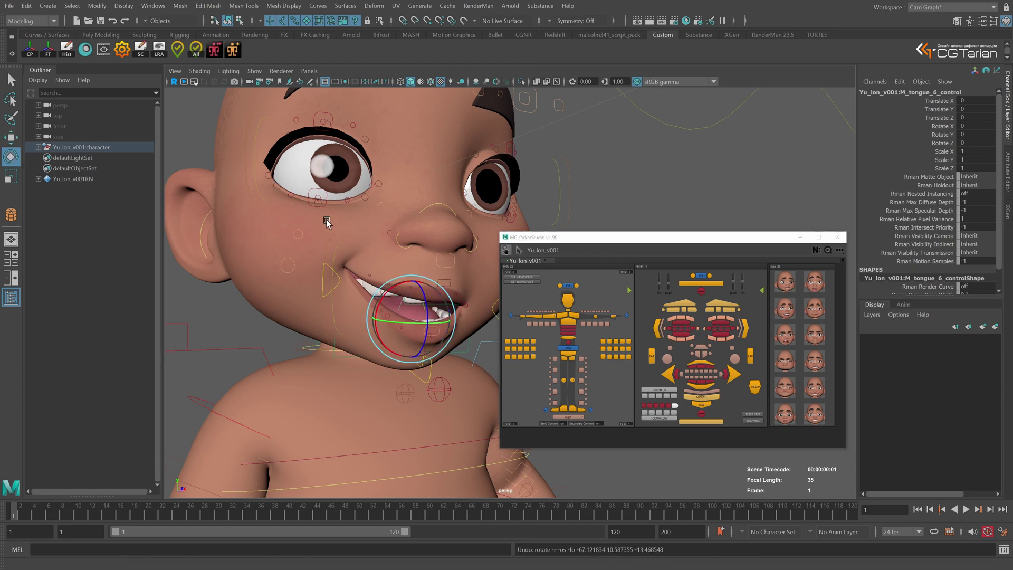
Step: Try deforming the top of the head by freely moving M_head_up_squash_control, and undo the move
{"action": "right_click_drag", "start_coordinate": [328, 329], "coordinate": [256, 199], "text": "alt"}
{"action": "middle_click_drag", "start_coordinate": [449, 304], "coordinate": [331, 317], "text": "alt"}
{"action": "right_click_drag", "start_coordinate": [331, 317], "coordinate": [371, 295], "text": "alt"}
{"action": "left_click_drag", "start_coordinate": [371, 295], "coordinate": [393, 308], "text": "alt"}
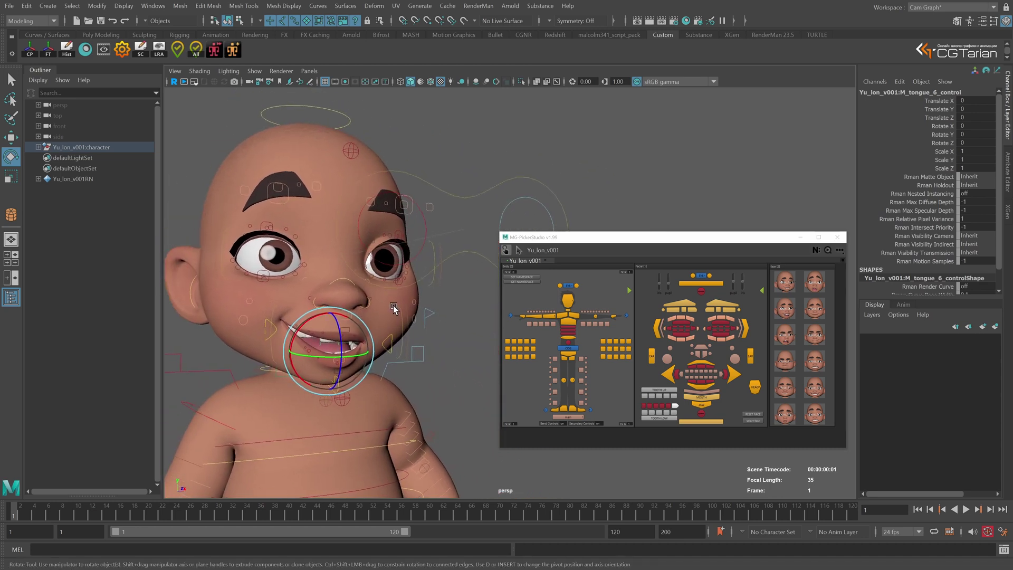
{"action": "left_click", "coordinate": [352, 153]}
{"action": "key", "text": "w"}
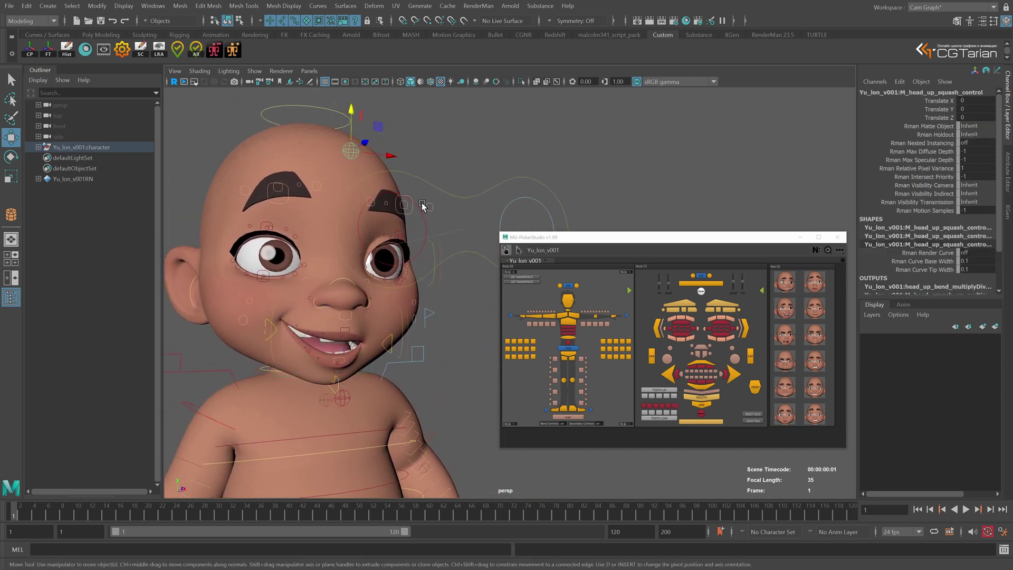
{"action": "middle_click_drag", "start_coordinate": [422, 205], "coordinate": [384, 192]}
{"action": "left_click", "coordinate": [353, 149]}
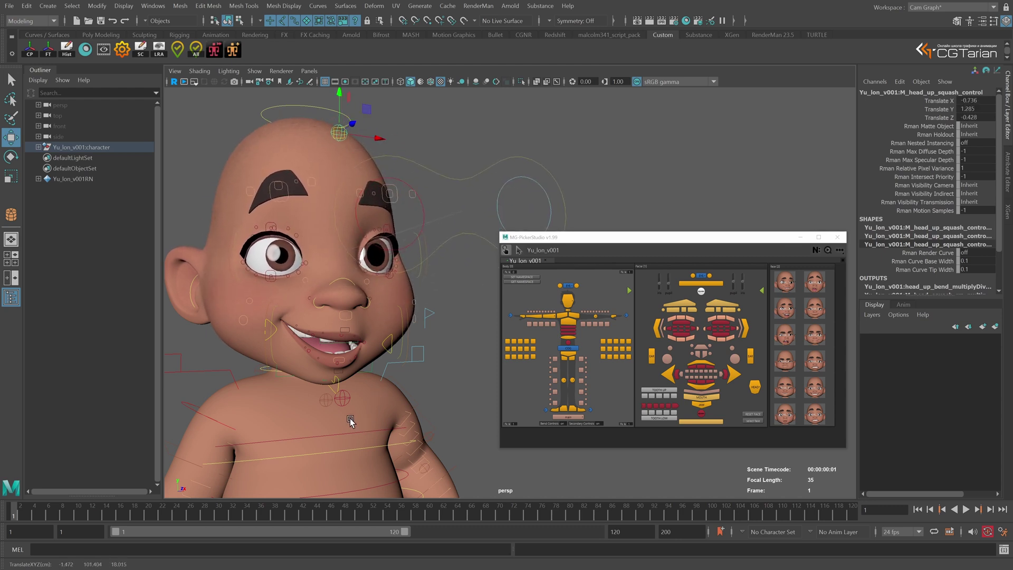
{"action": "key", "text": "ctrl+z"}
Step: Try deforming the lower head by freely moving M_head_low_squash_control, and undo the move
{"action": "left_click", "coordinate": [344, 400]}
{"action": "middle_click_drag", "start_coordinate": [407, 423], "coordinate": [441, 419]}
{"action": "key", "text": "ctrl+z"}
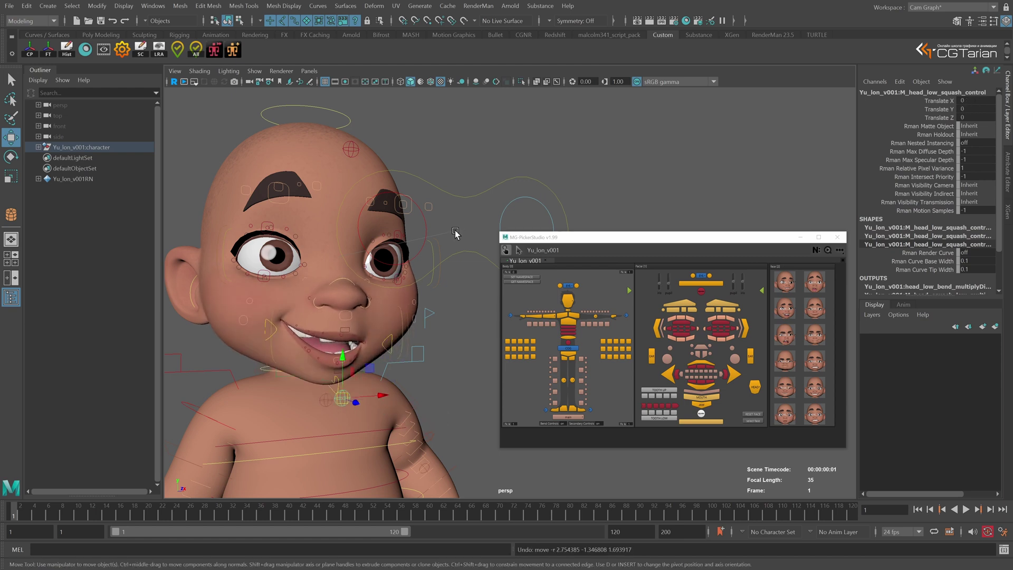
Step: Apply the facial expression preset in the second row, first column of the picker's pose thumbnails, and undo the last change
{"action": "left_click", "coordinate": [785, 309]}
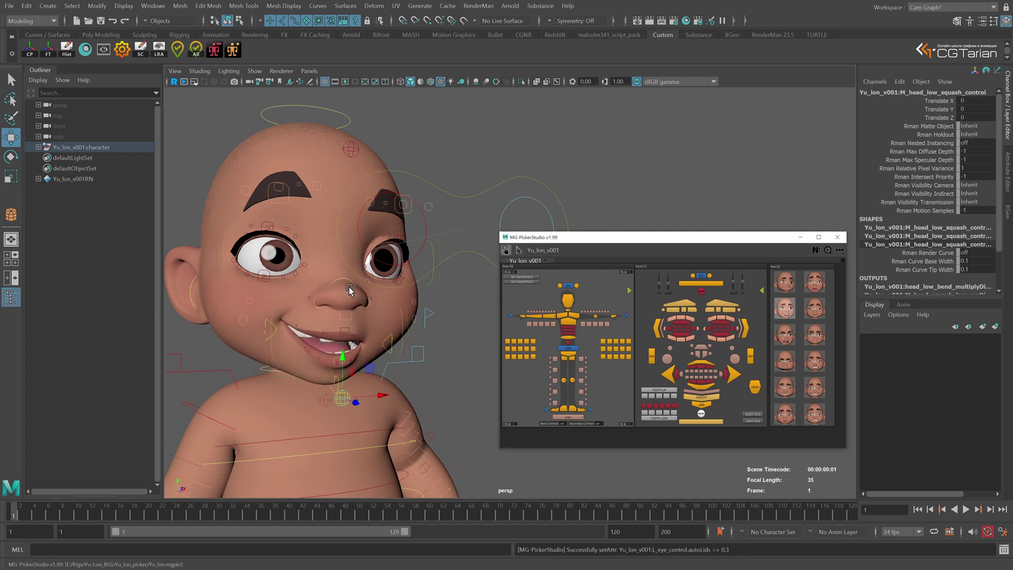
{"action": "scroll", "coordinate": [407, 271], "scroll_direction": "down", "scroll_amount": 6}
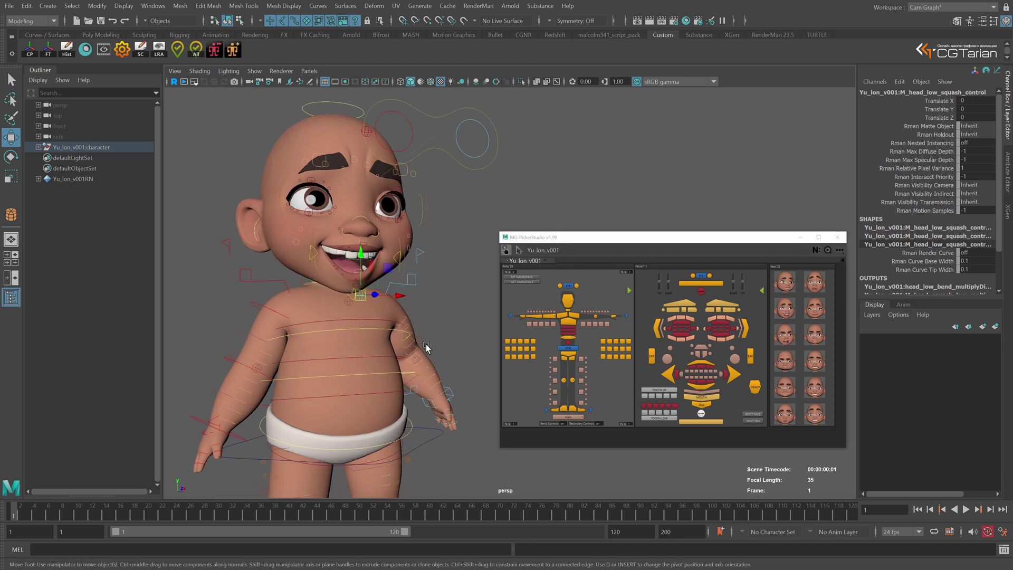
{"action": "key", "text": "ctrl+z"}
{"action": "right_click_drag", "start_coordinate": [439, 370], "coordinate": [411, 319], "text": "alt"}
{"action": "middle_click_drag", "start_coordinate": [411, 318], "coordinate": [431, 301], "text": "alt"}
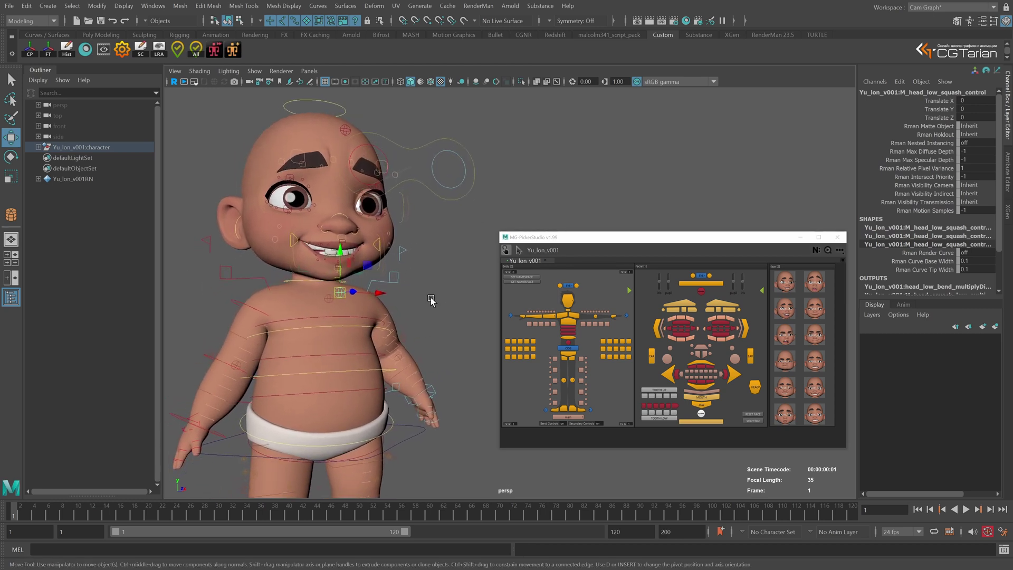